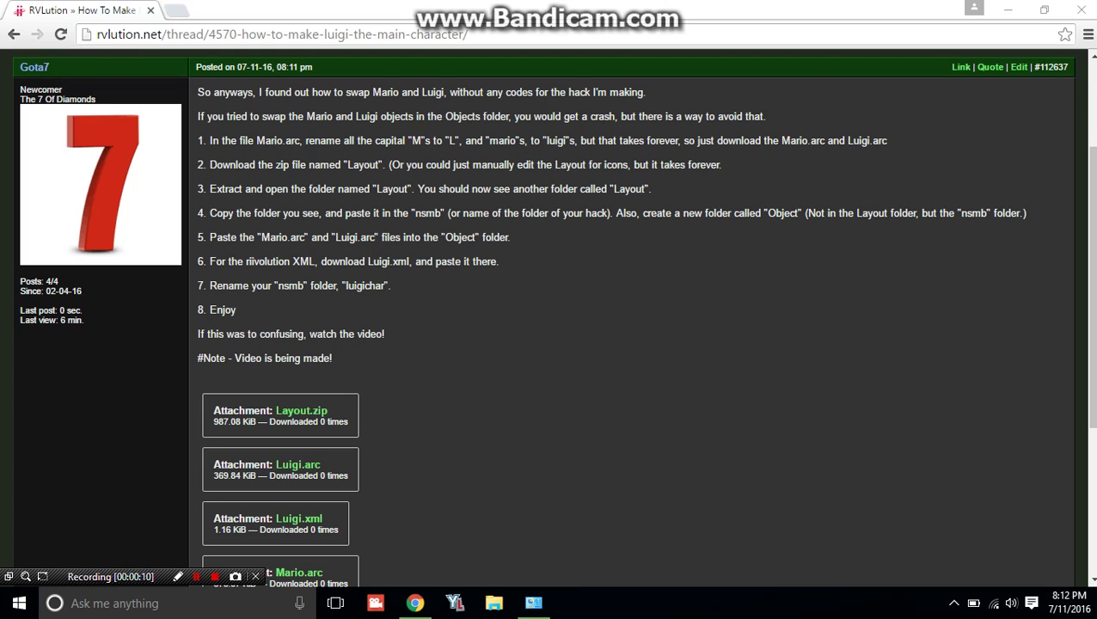
Read through the forum thread's instructions and download the Layout.zip attachment.
scroll(553, 317, down, 1)
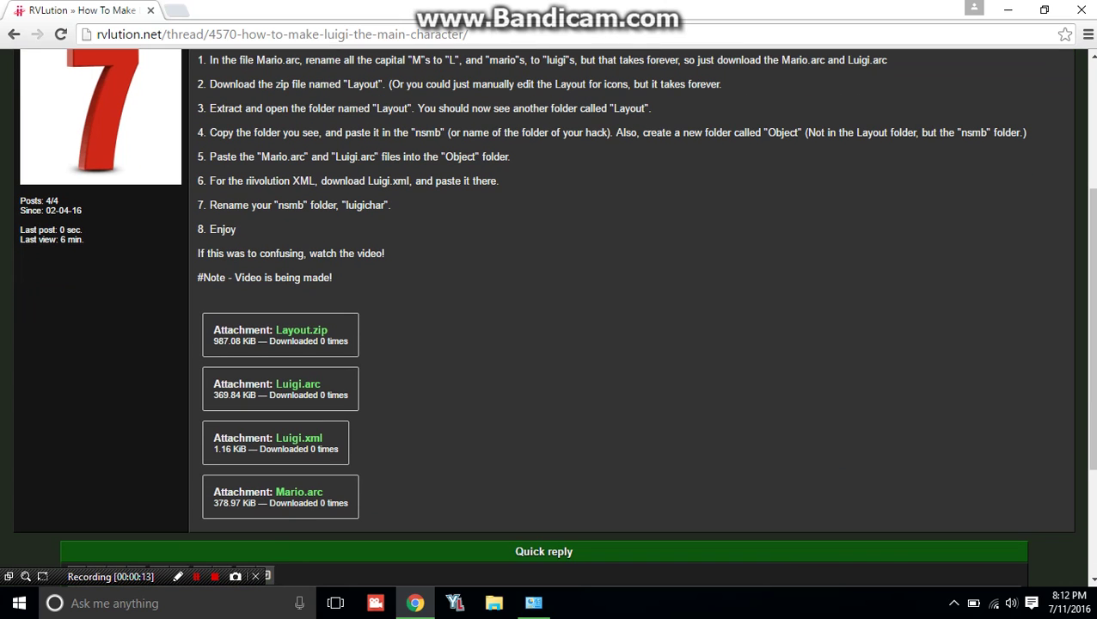
scroll(546, 317, up, 4)
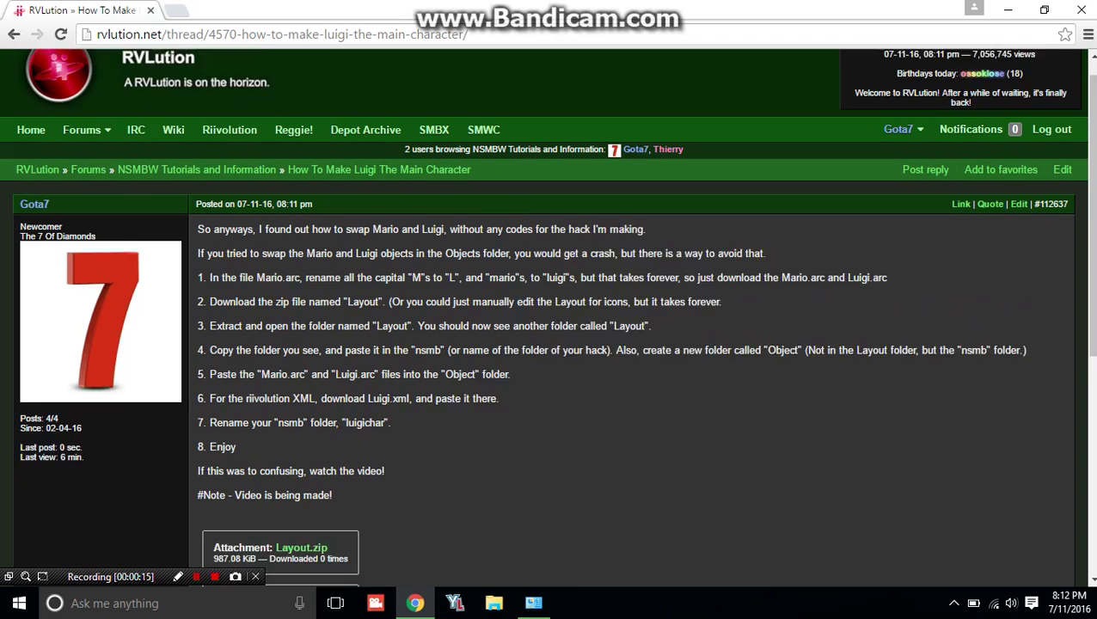
scroll(547, 317, down, 2)
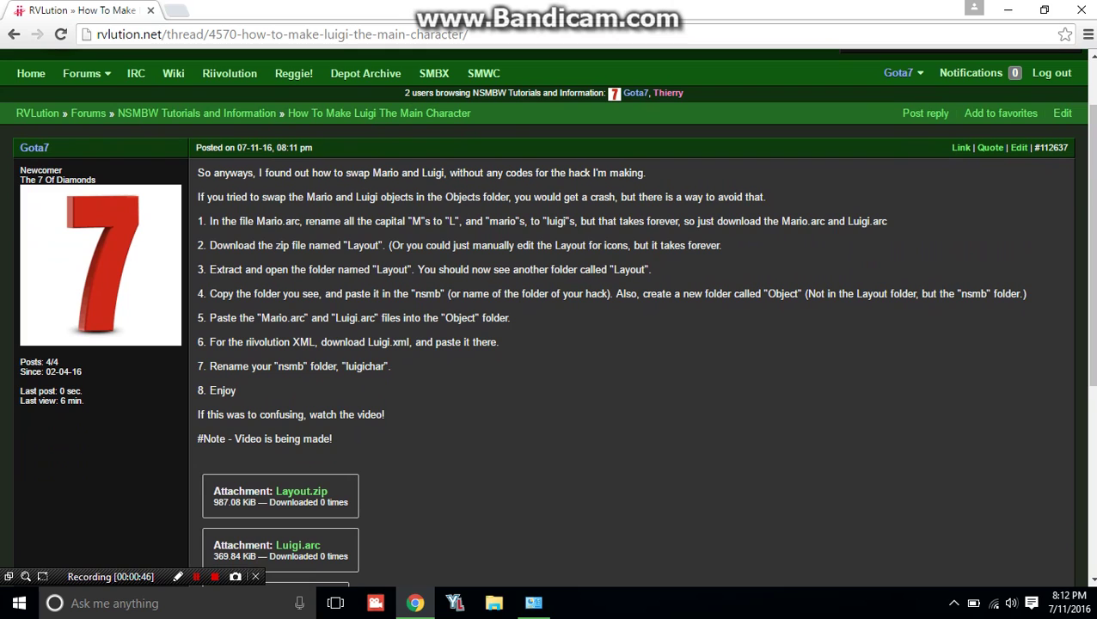
scroll(549, 318, down, 1)
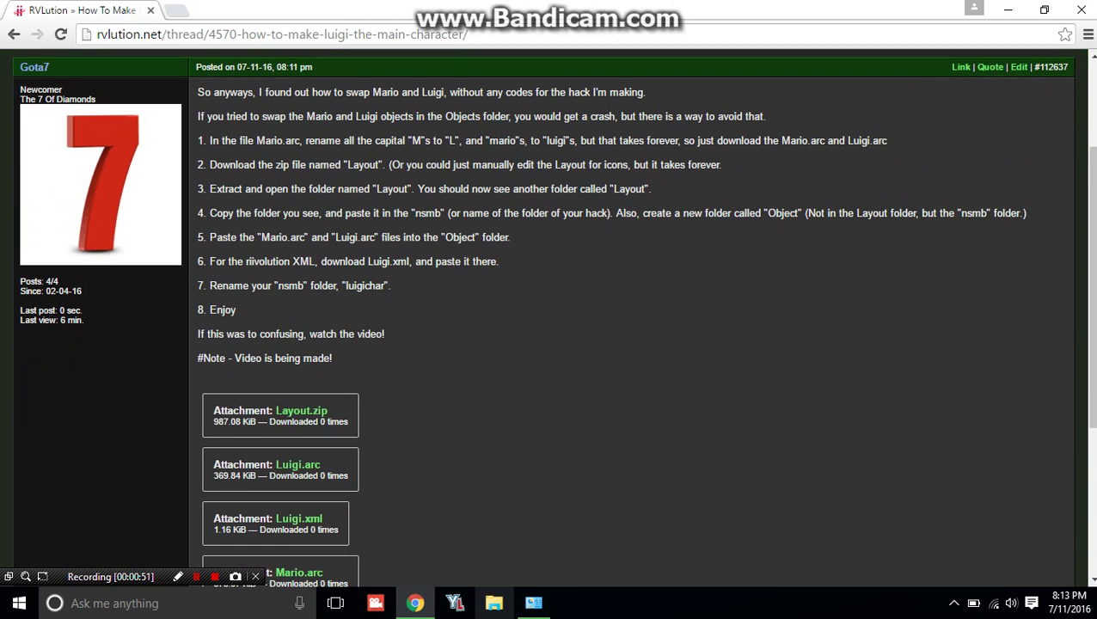
scroll(301, 334, down, 1)
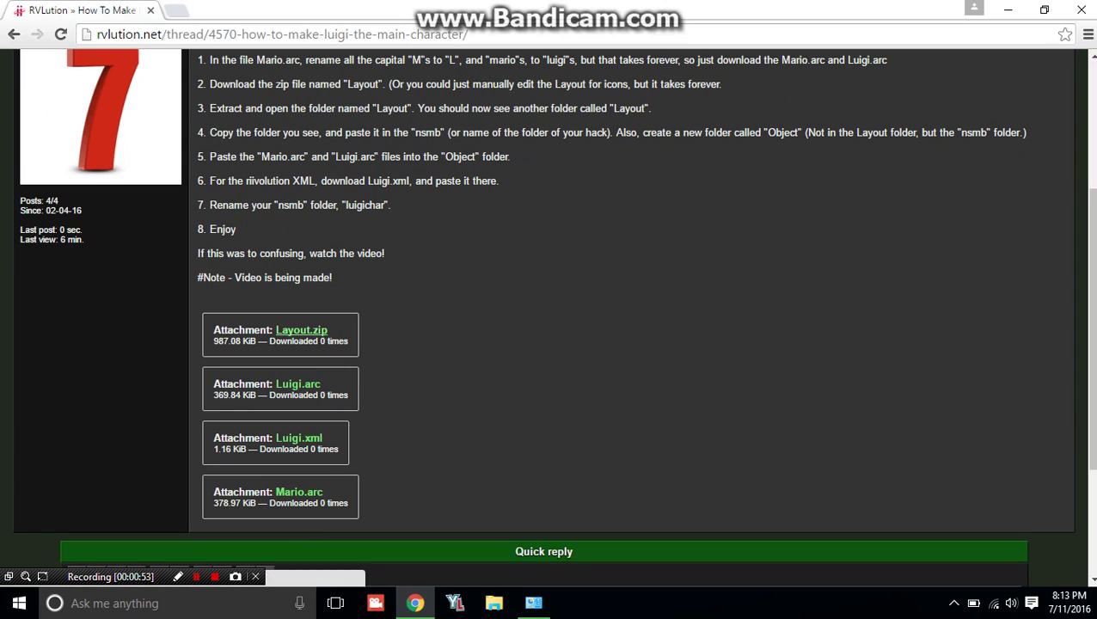
click(301, 330)
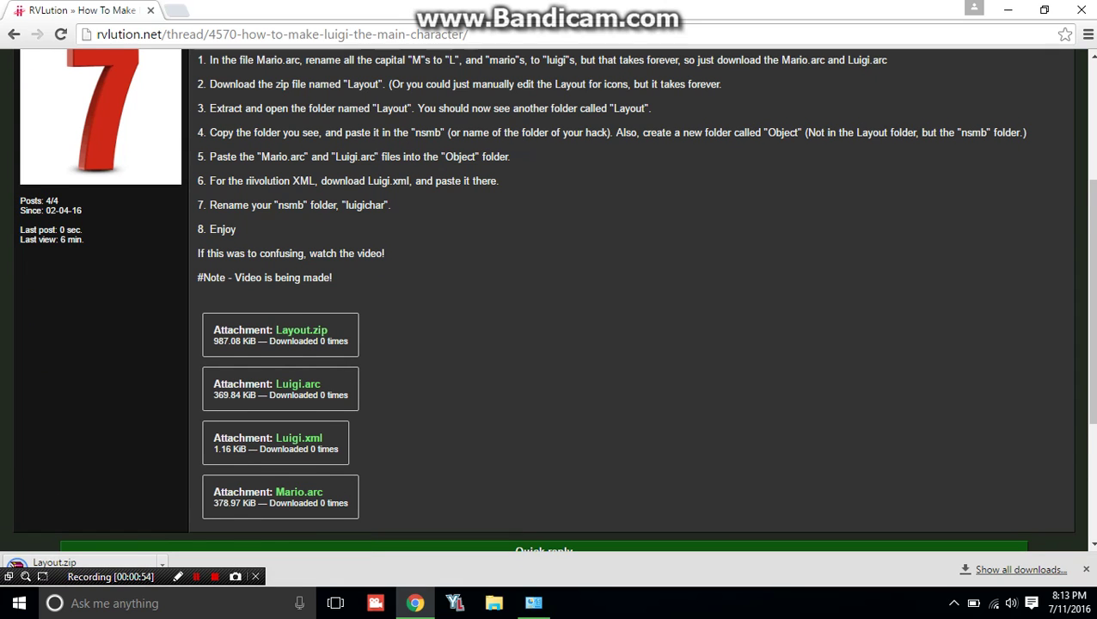
scroll(301, 333, up, 1)
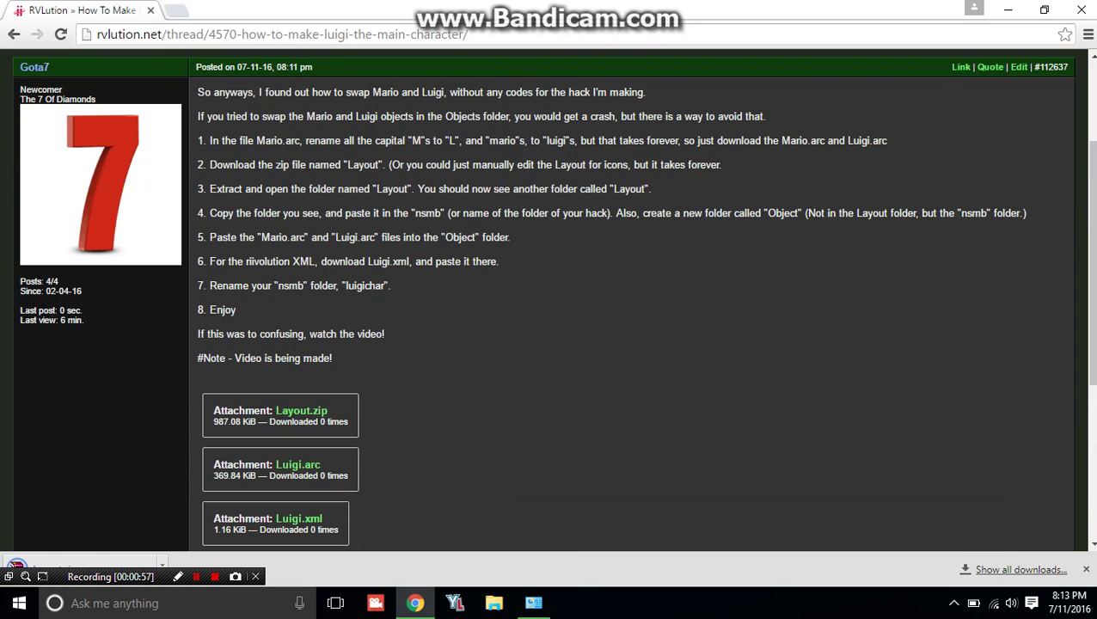
scroll(632, 296, down, 1)
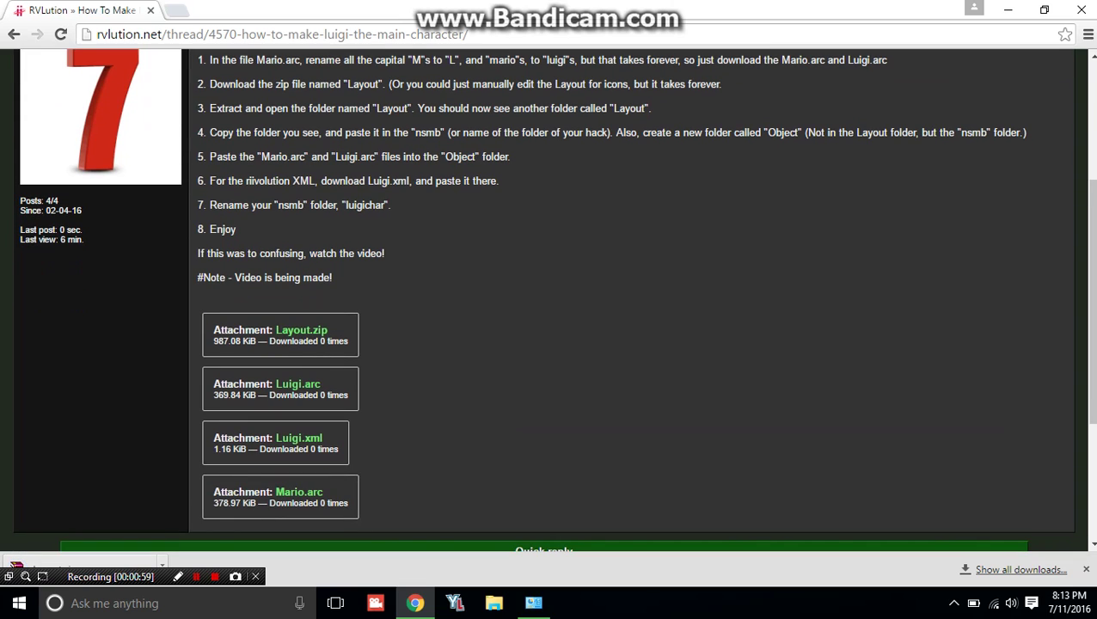
Download the Luigi.arc, Luigi.xml and Mario.arc attachments, keeping the flagged XML file, and dismiss the browser's download list.
click(297, 384)
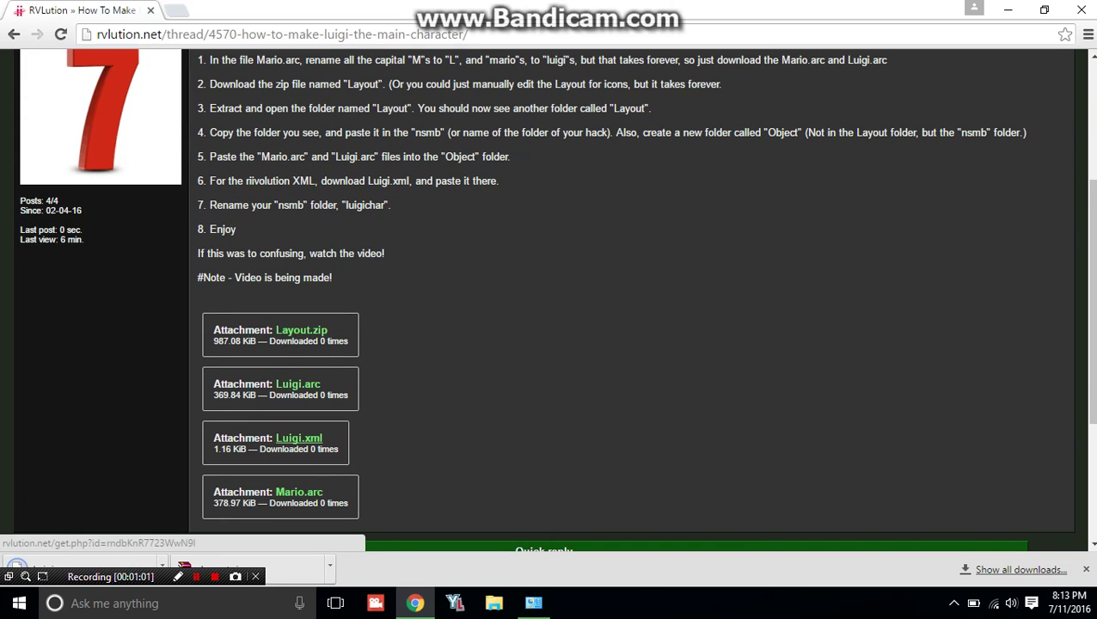
click(298, 438)
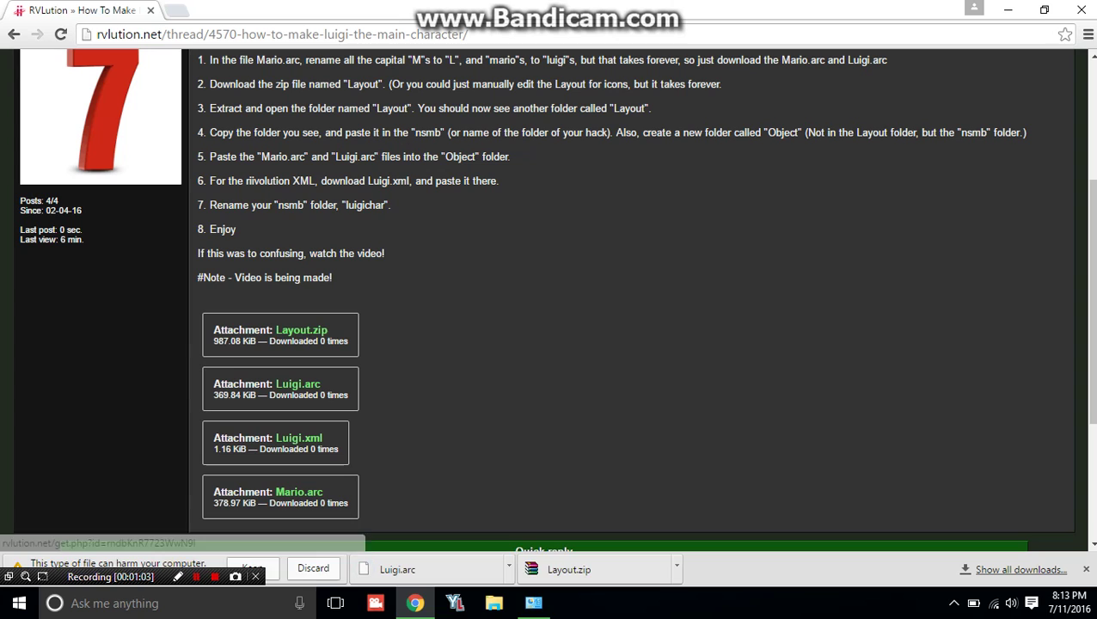
click(252, 568)
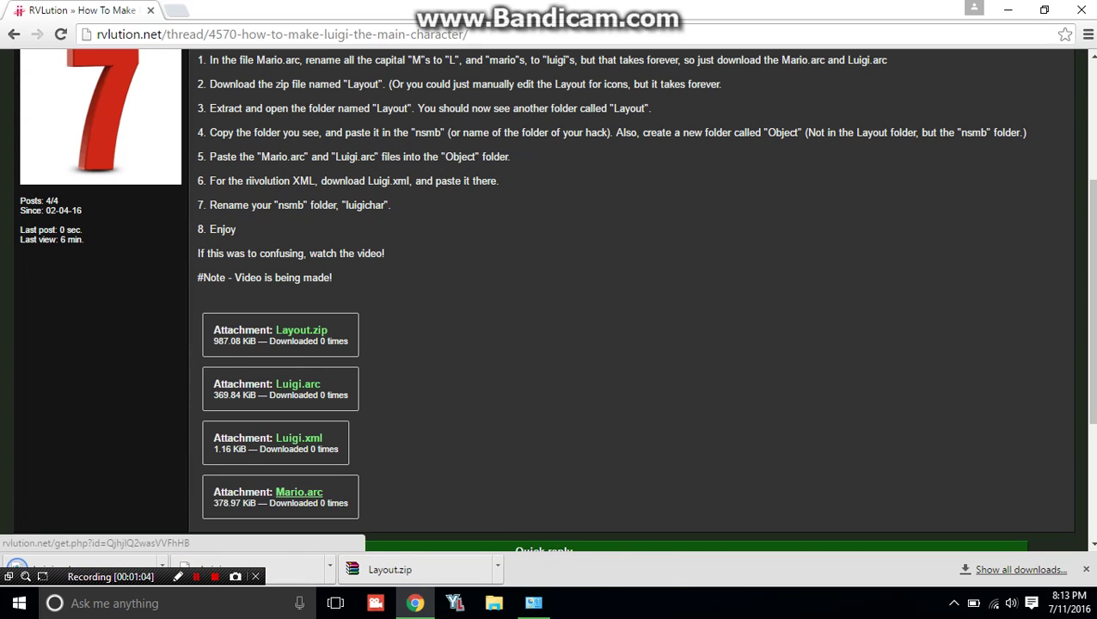
click(299, 491)
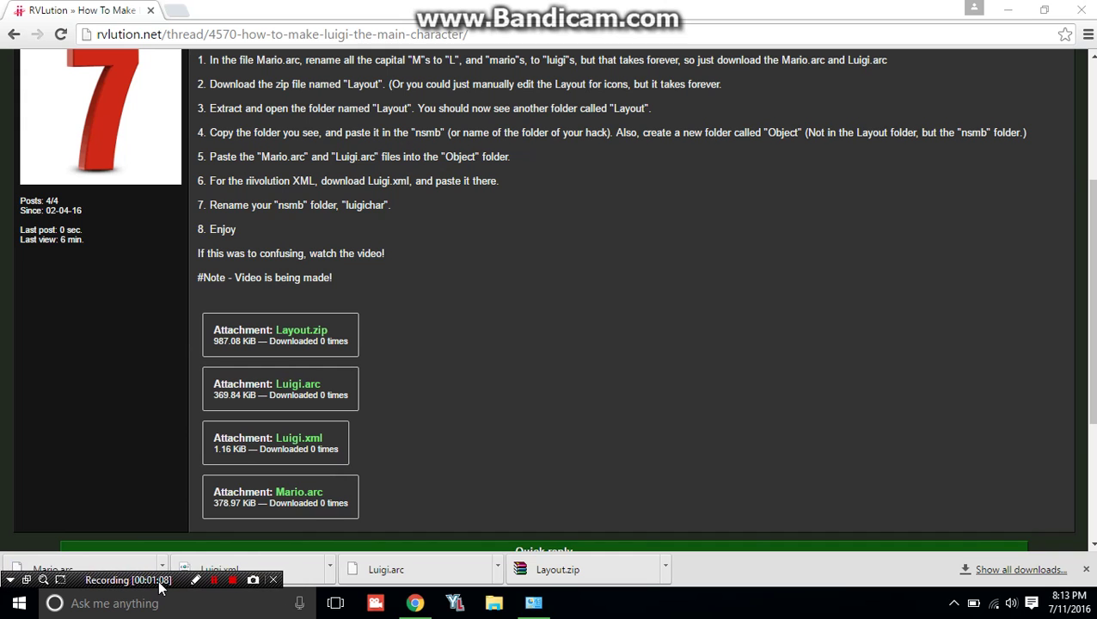
click(1085, 569)
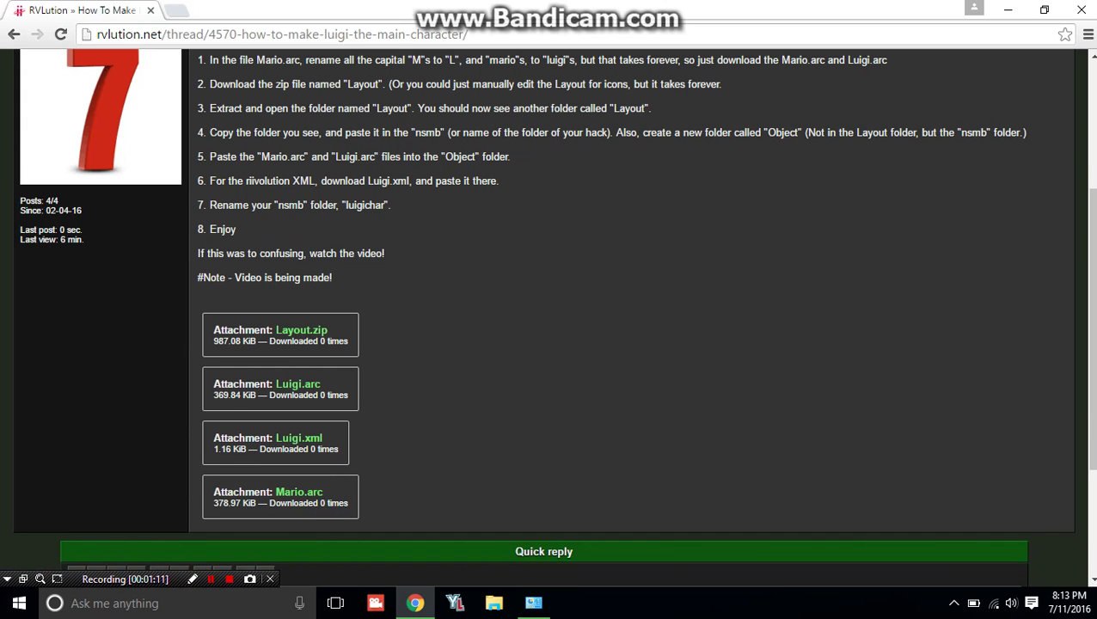
Minimize the browser and switch to File Explorer at the Downloads folder.
scroll(543, 310, up, 1)
click(1007, 10)
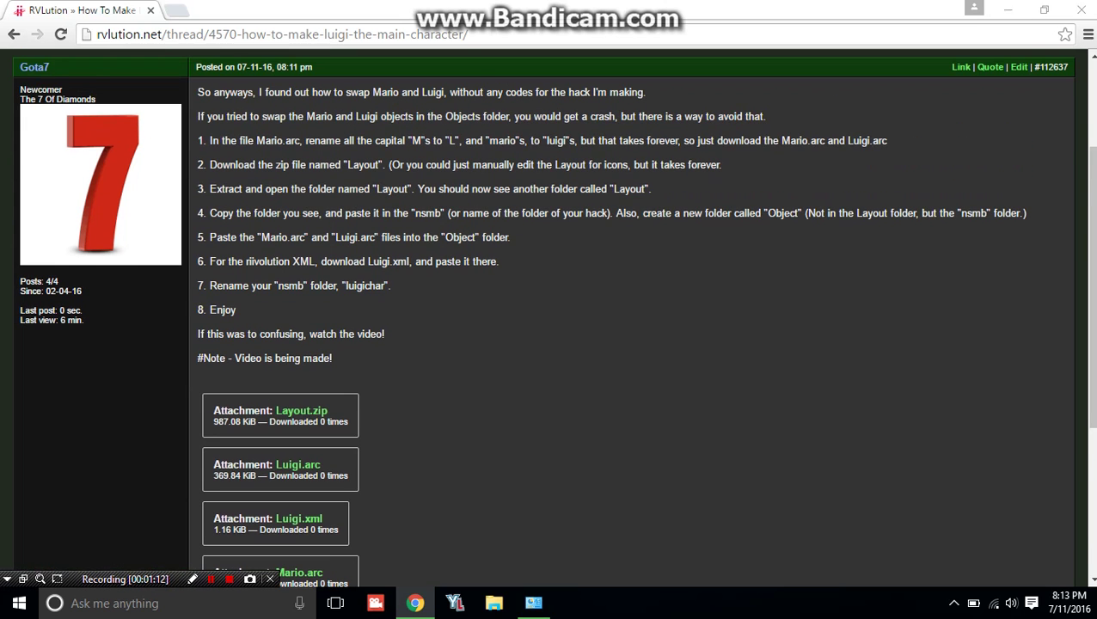
click(493, 603)
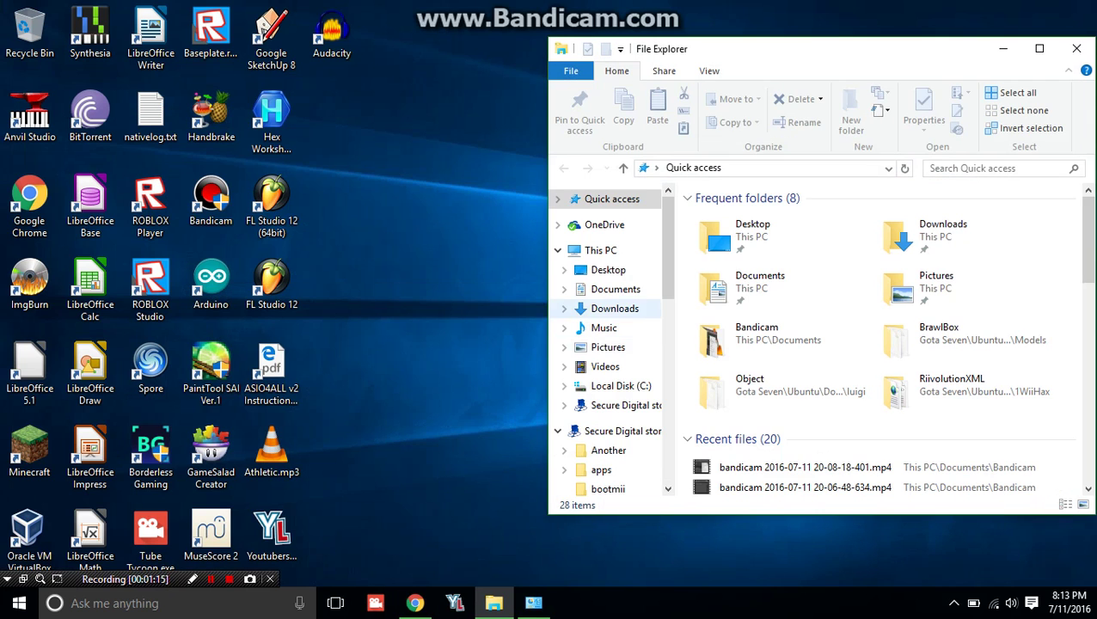
click(615, 309)
Move Layout.zip, Luigi.arc, Luigi.xml and Mario.arc from Downloads to the desktop and close the Downloads window.
scroll(799, 252, down, 3)
scroll(748, 253, down, 1)
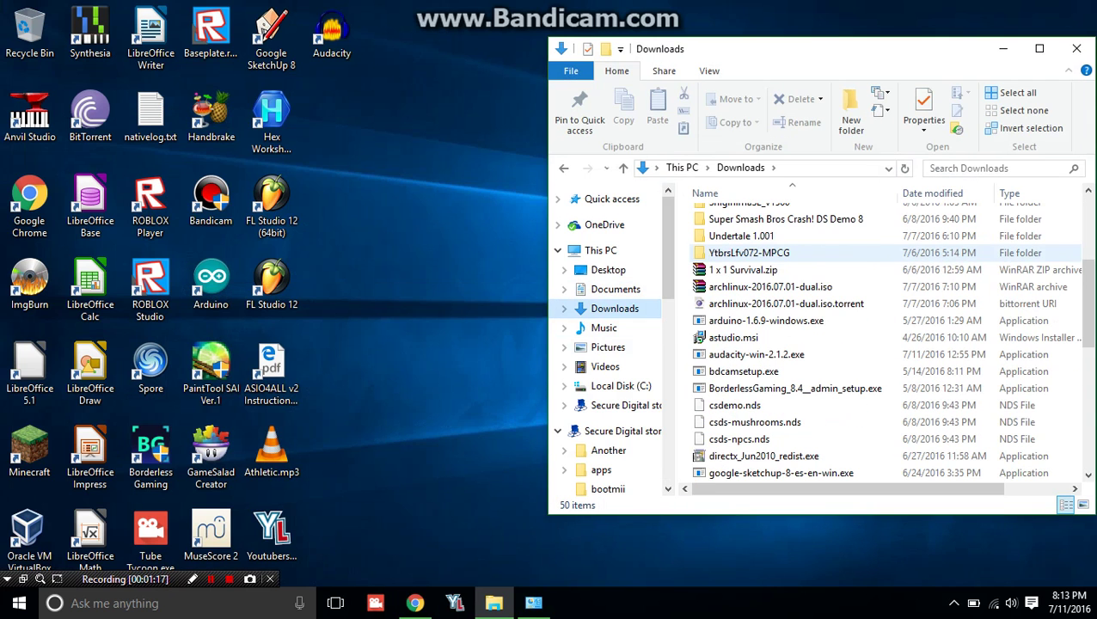
scroll(739, 258, down, 5)
click(729, 303)
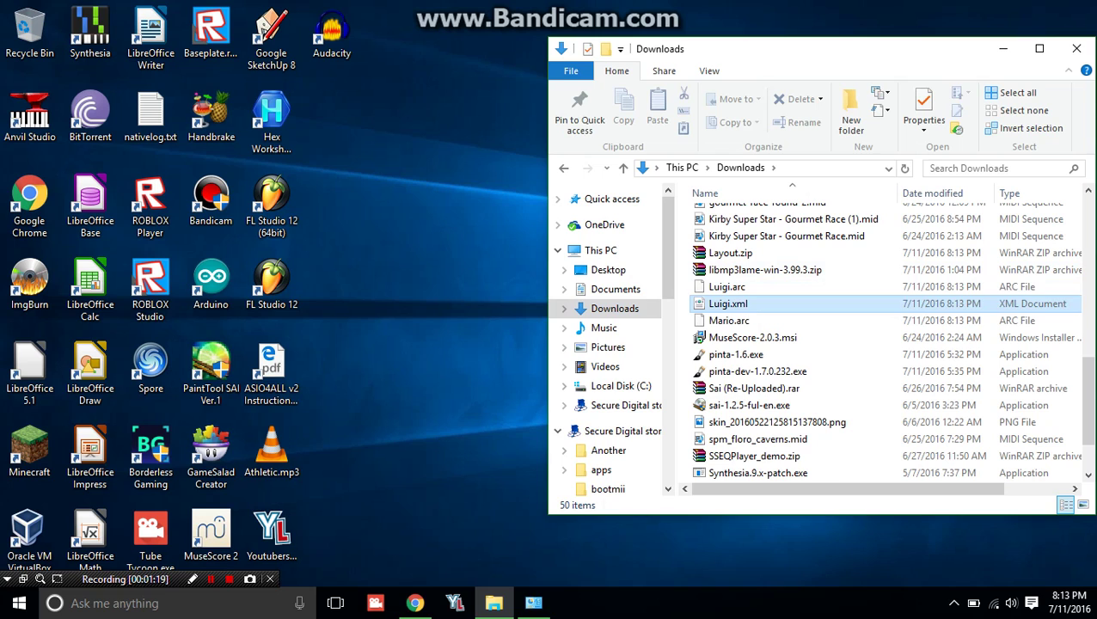
ctrl+click(728, 287)
ctrl+click(729, 320)
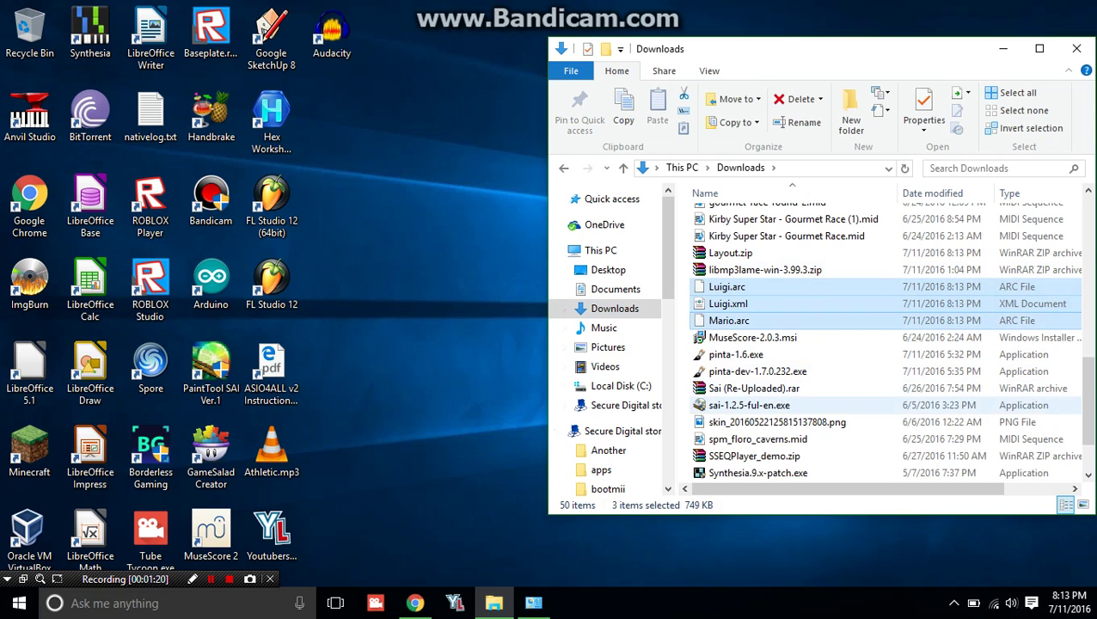
ctrl+click(730, 253)
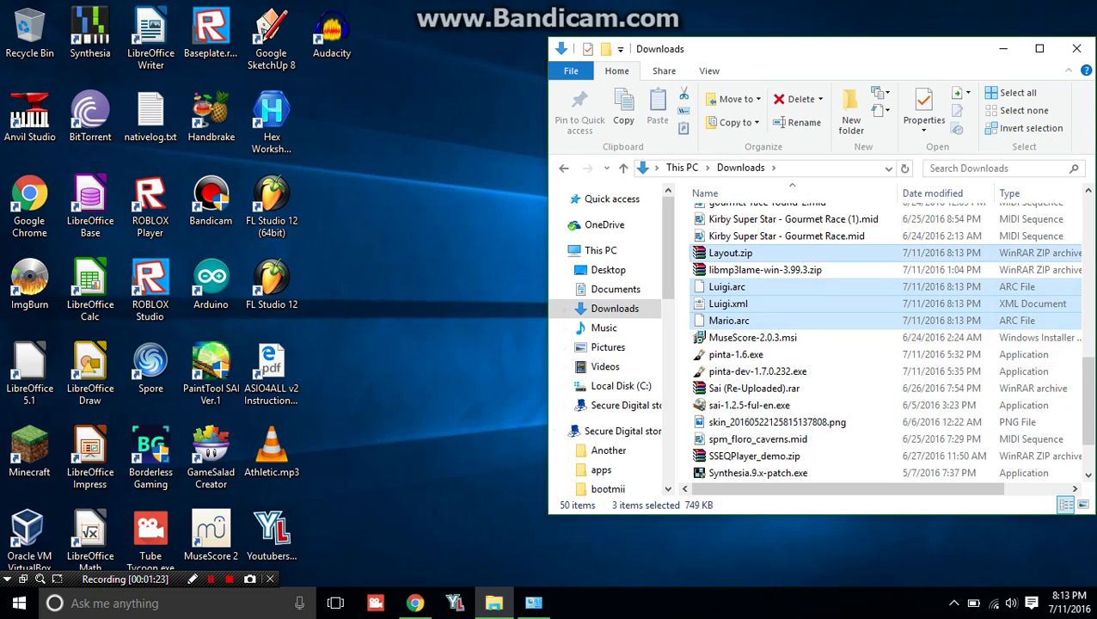
drag(729, 301, 517, 249)
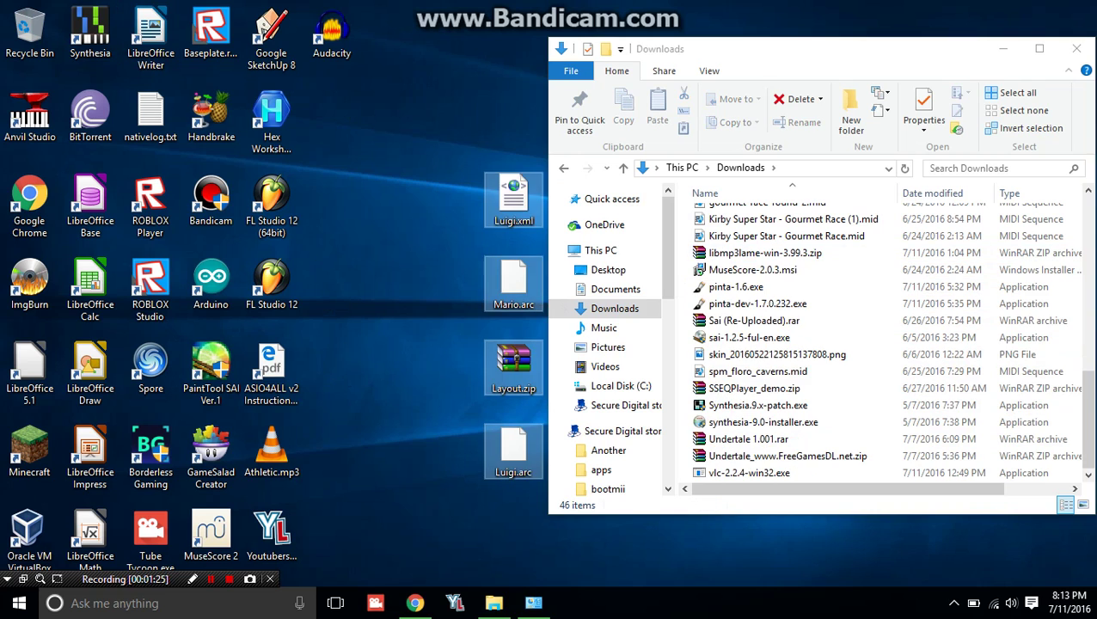
click(447, 284)
click(1076, 48)
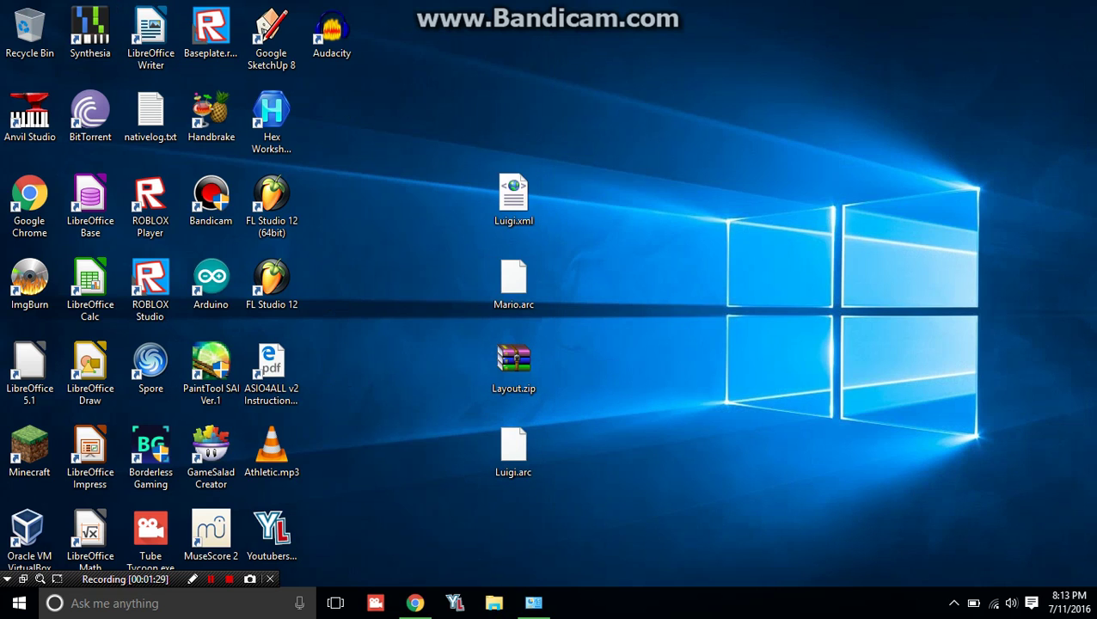
Open a new File Explorer window and go through the Ubuntu shortcut in Documents to Documents\1WiiHax\Models.
click(494, 602)
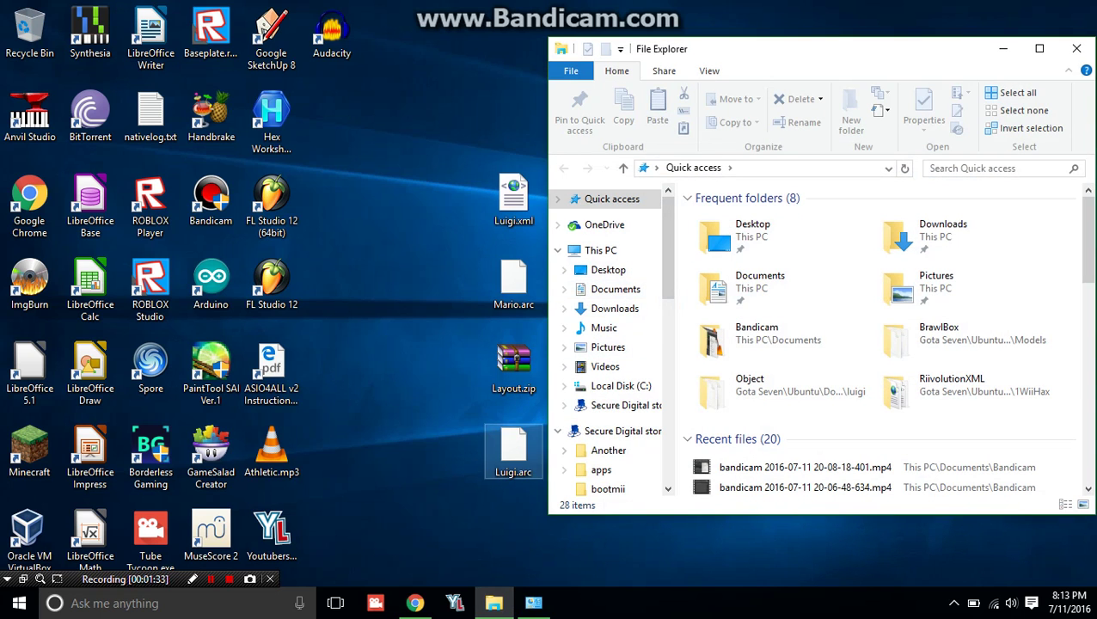
drag(805, 44, 331, 68)
double_click(286, 307)
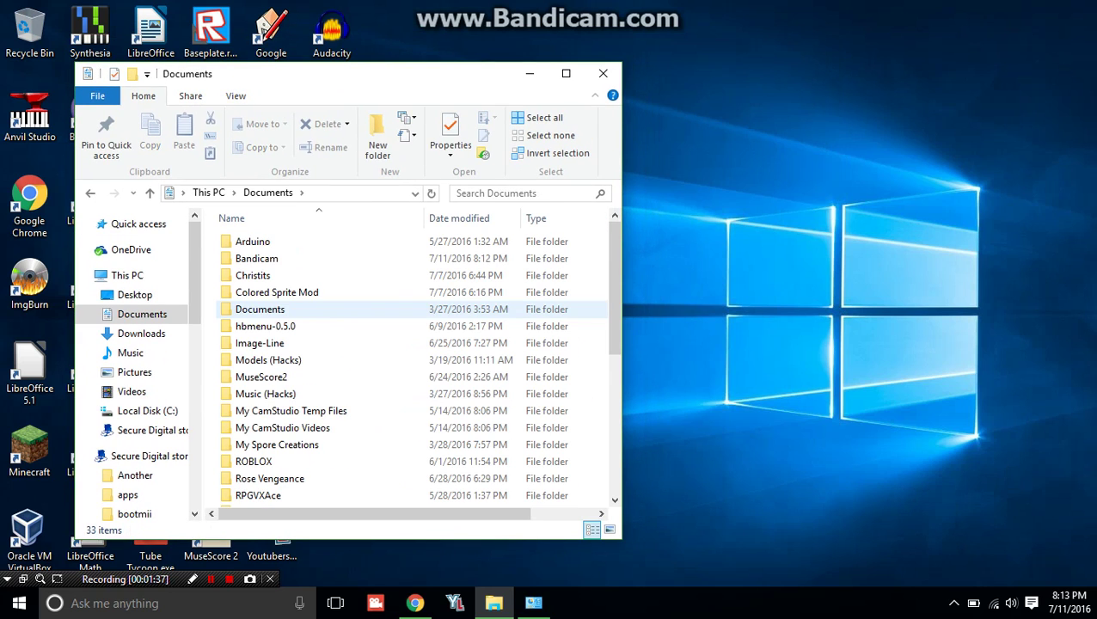
scroll(301, 309, down, 6)
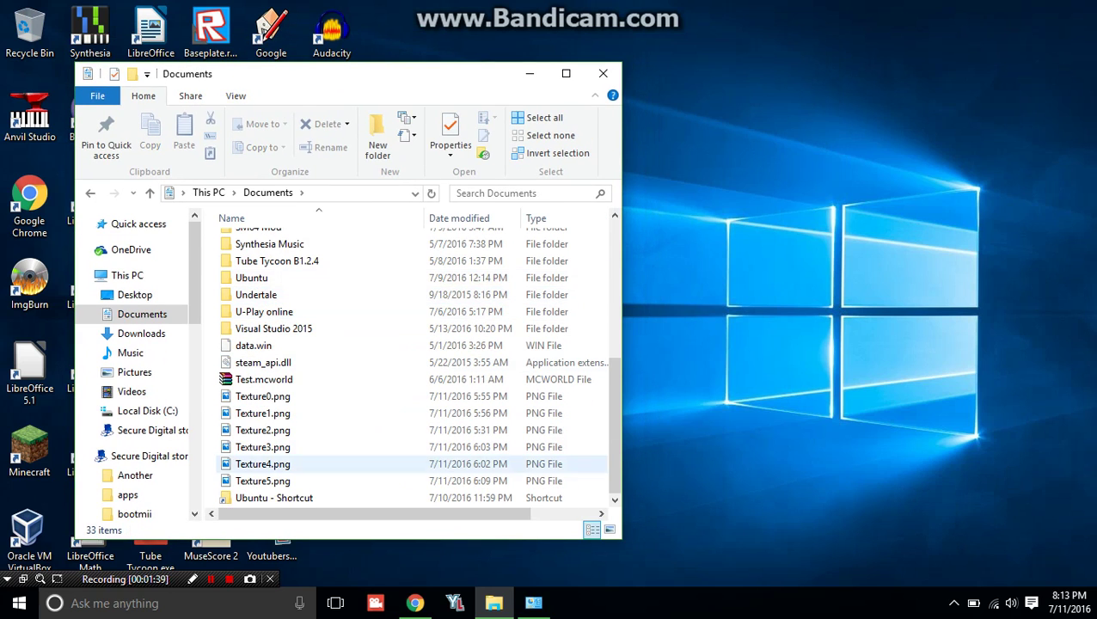
double_click(274, 497)
double_click(258, 241)
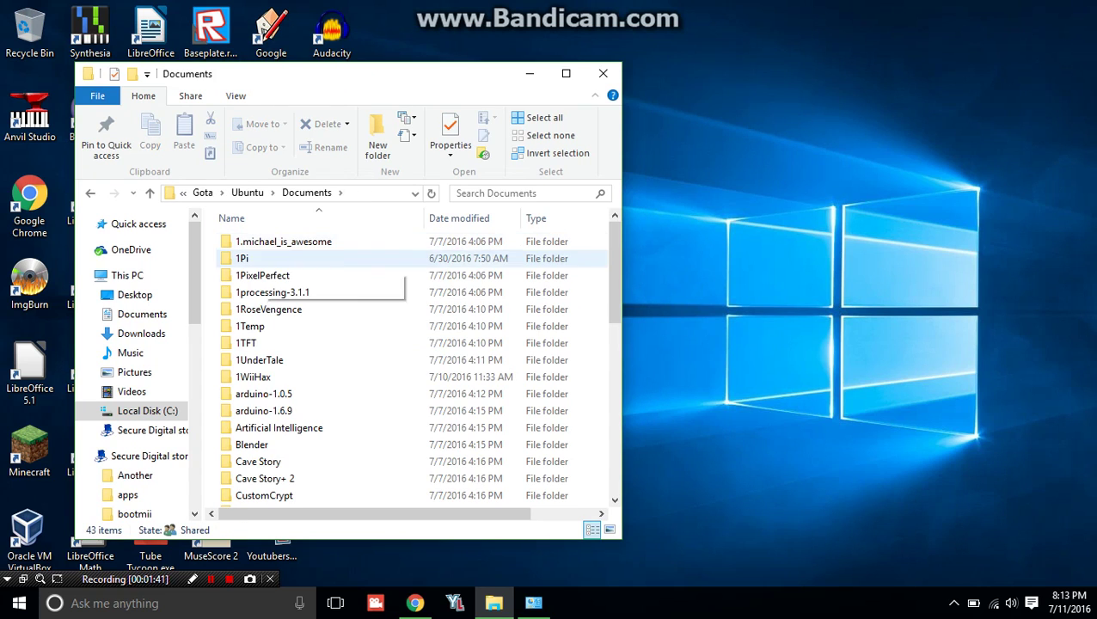
double_click(253, 376)
double_click(253, 258)
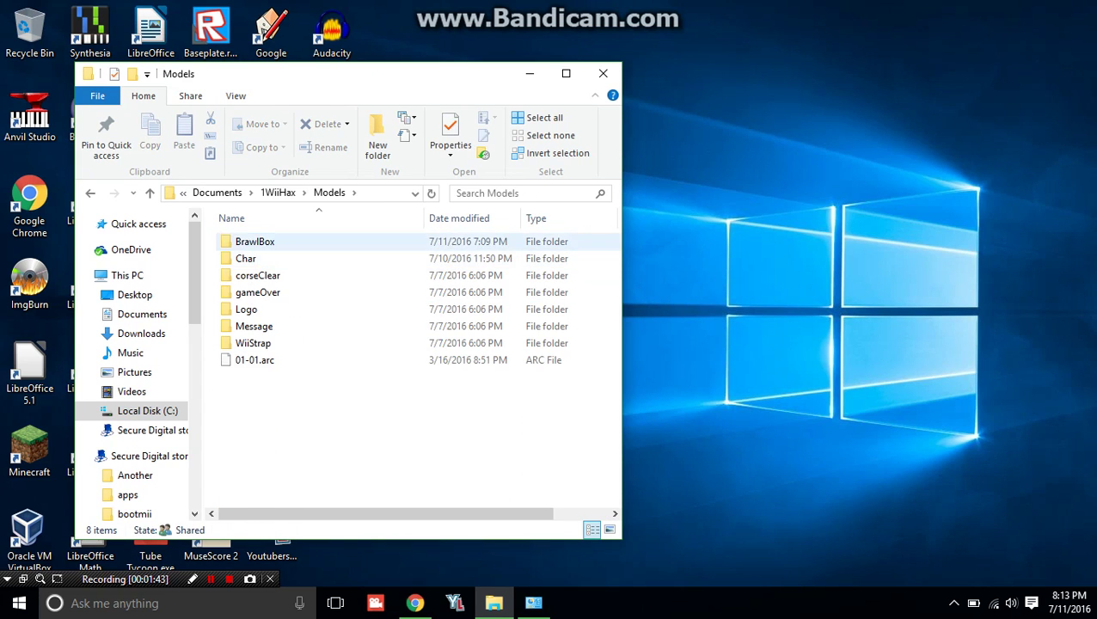
Launch BrawlBox.exe from the BrawlBox folder, place its window beside the file window, and return the file window to Models.
double_click(254, 242)
double_click(263, 258)
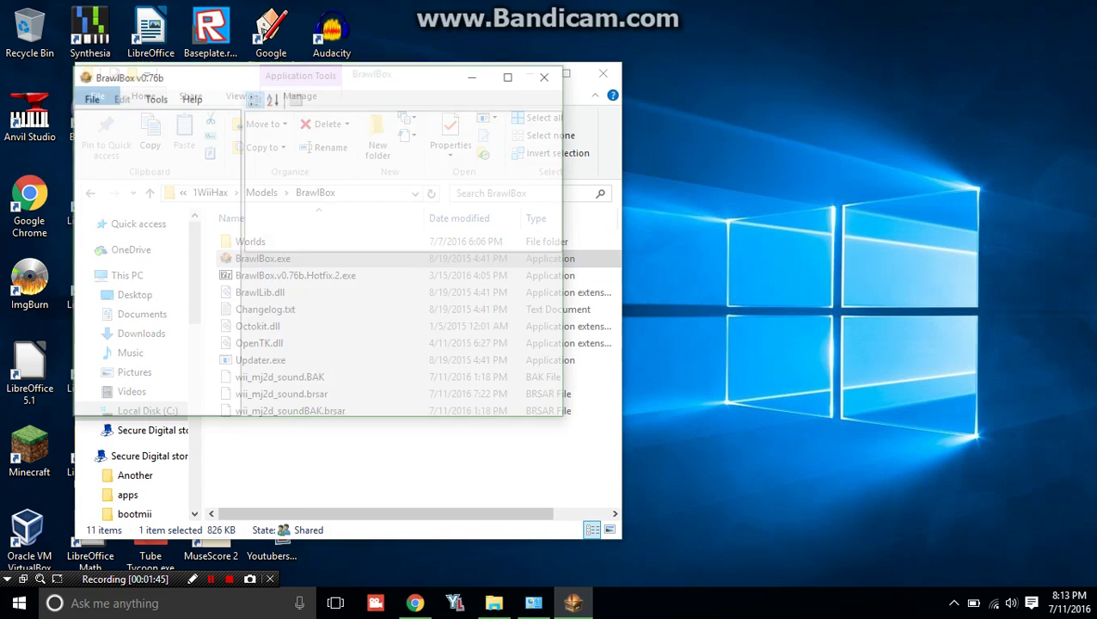
drag(409, 76, 759, 198)
click(272, 193)
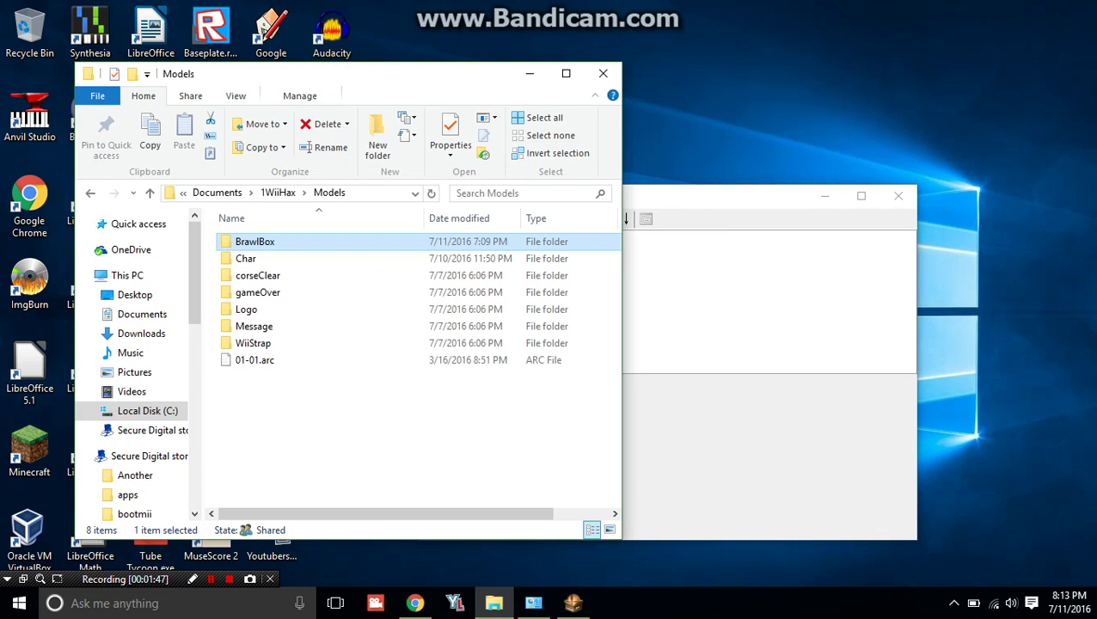
drag(690, 198, 715, 189)
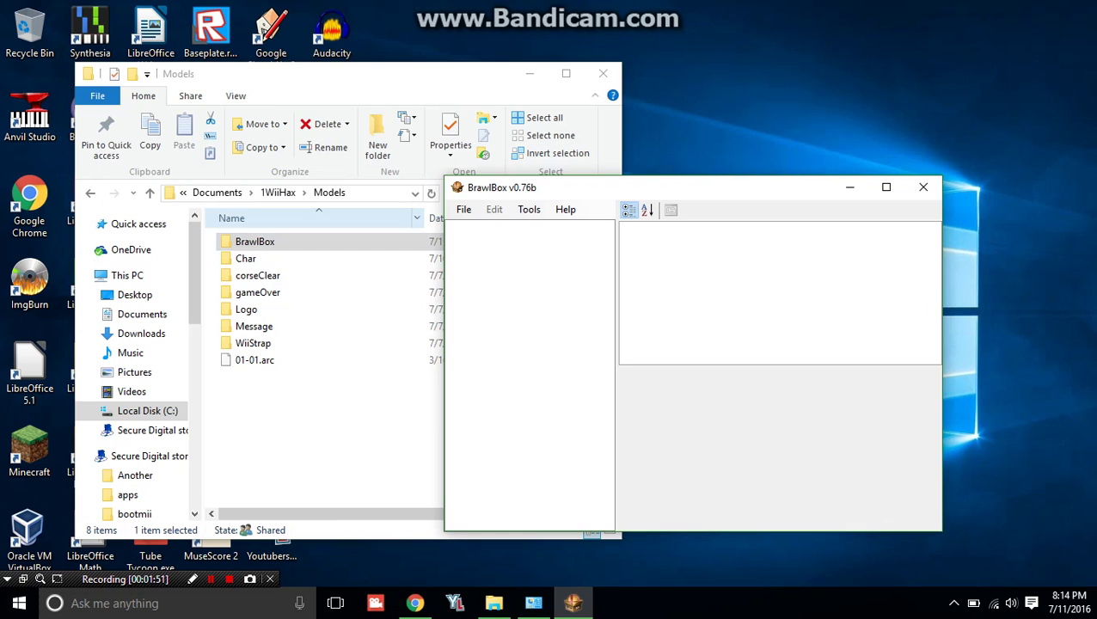
Go up to 1WiiHax and open the Original Files\Uncompressed\Object folder.
click(278, 193)
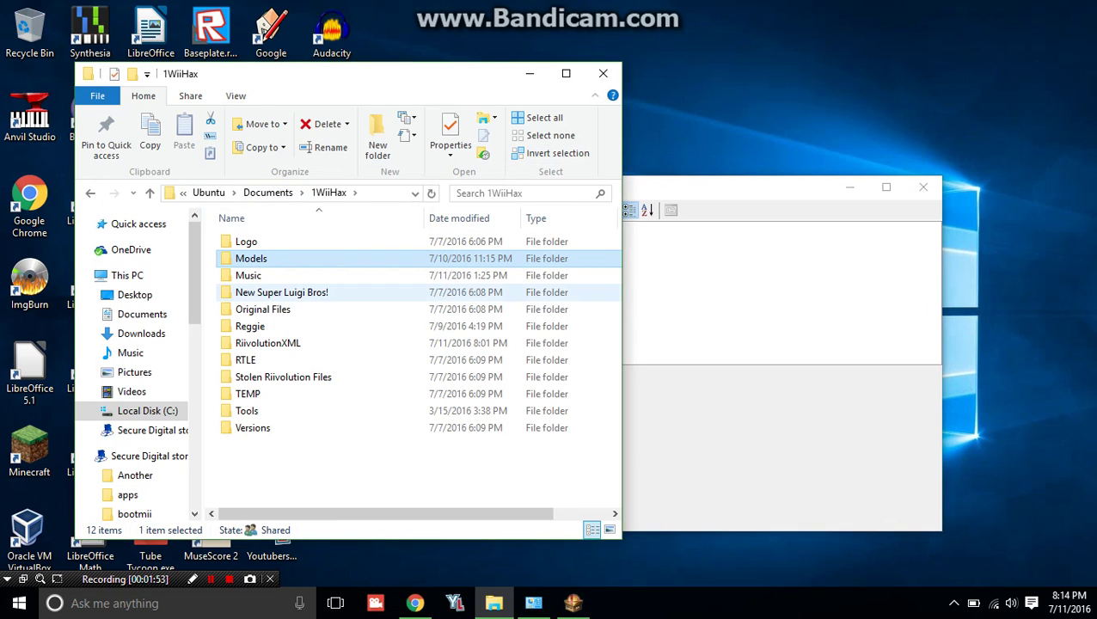
double_click(282, 292)
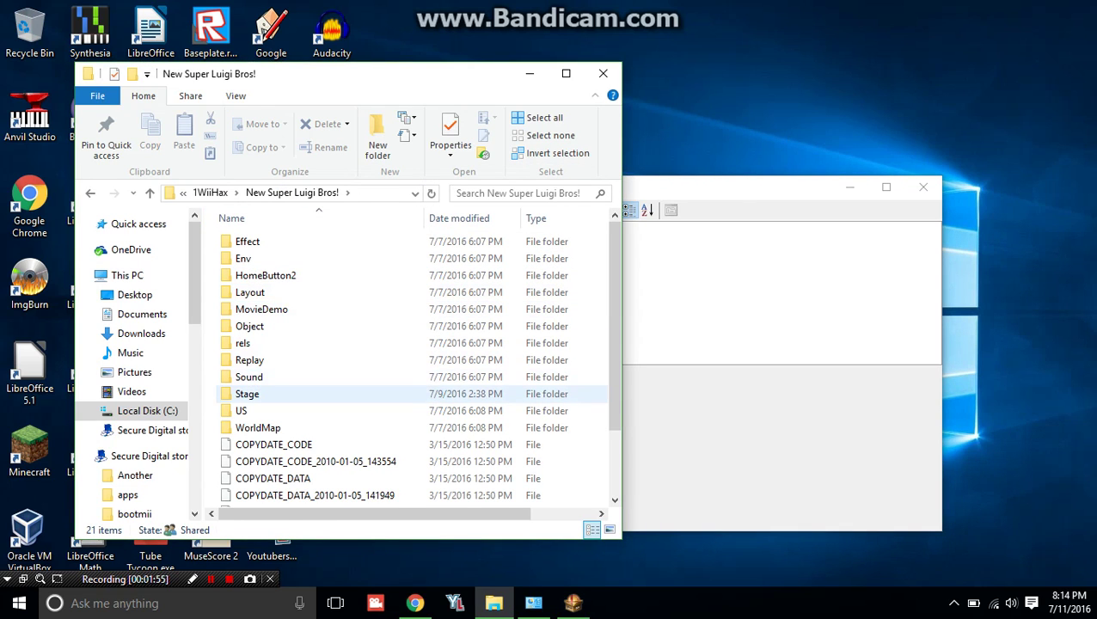
click(209, 193)
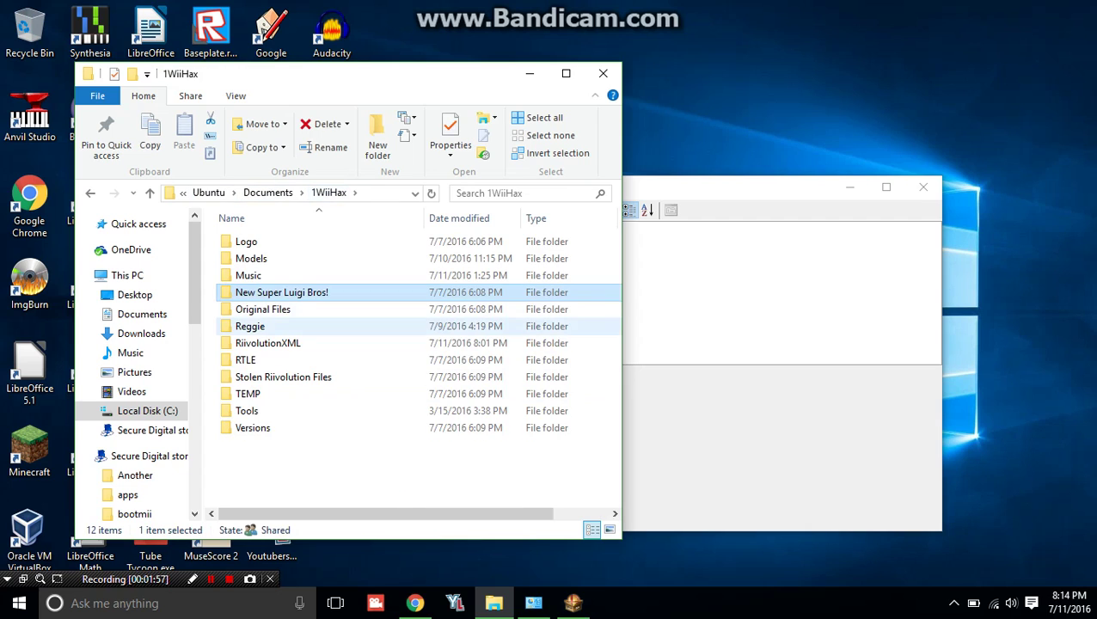
double_click(263, 309)
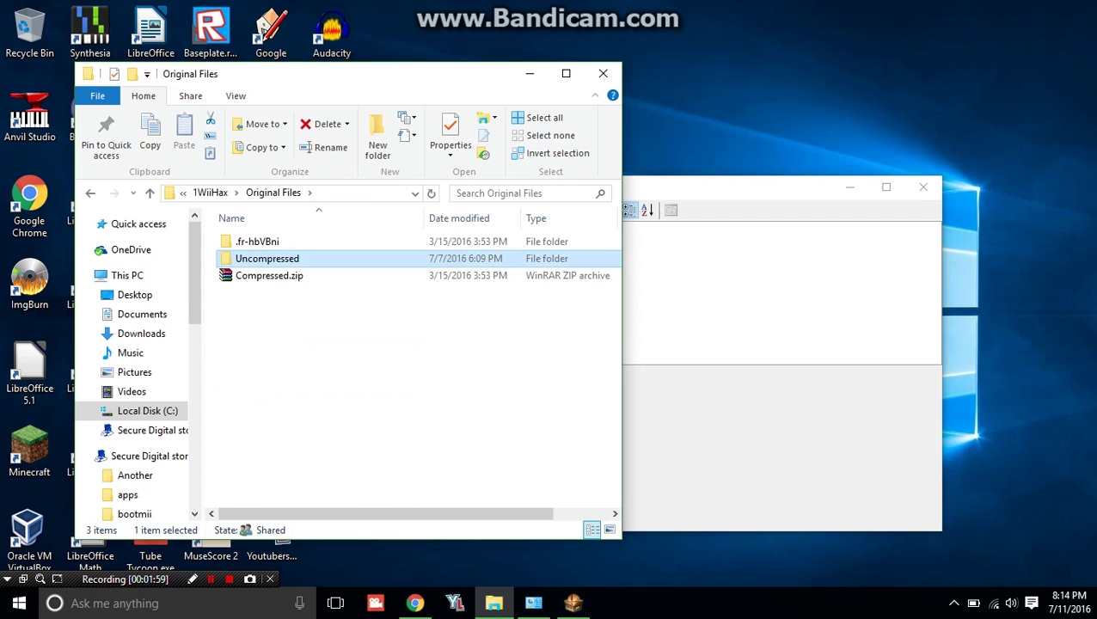
double_click(262, 258)
scroll(283, 326, down, 1)
scroll(284, 326, up, 1)
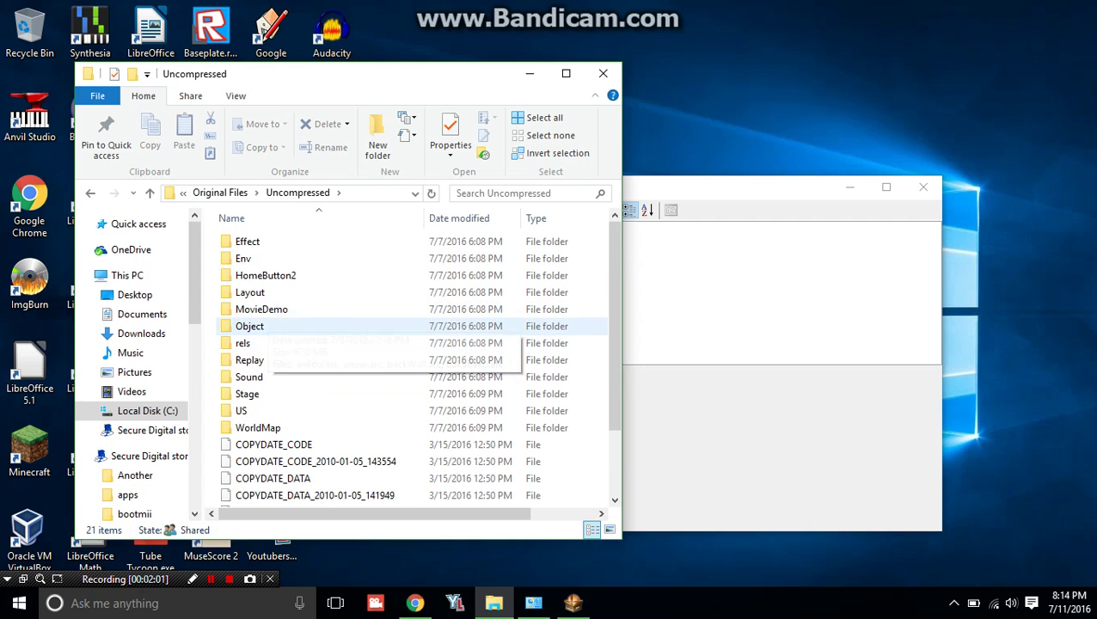
double_click(249, 326)
Find Mario.arc in the Object folder and load it into the open BrawlBox window.
scroll(344, 361, down, 10)
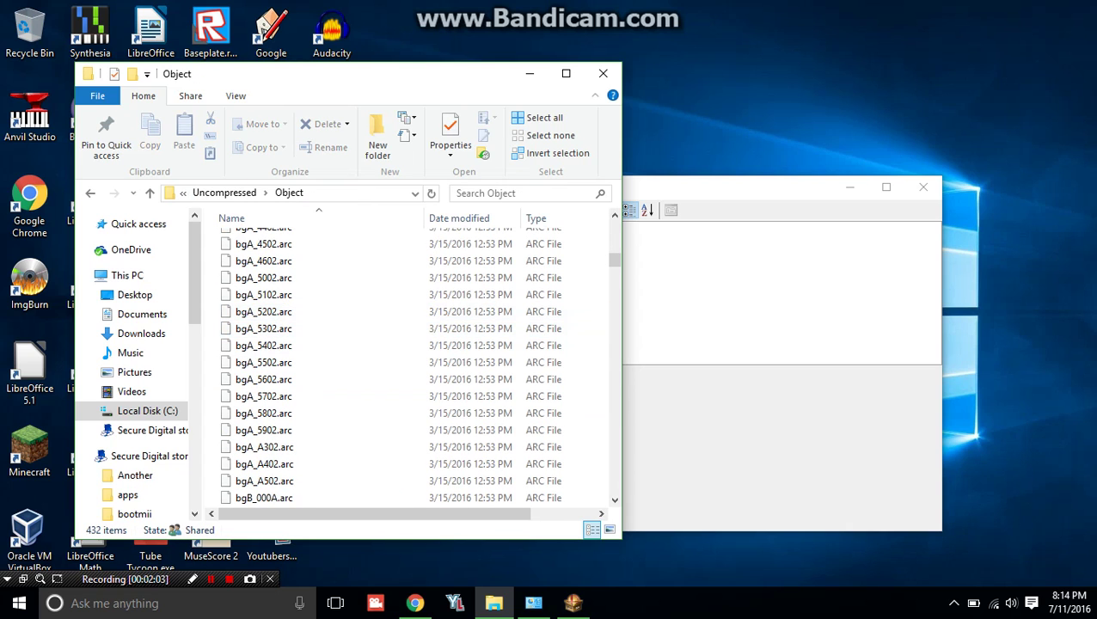
scroll(443, 258, down, 20)
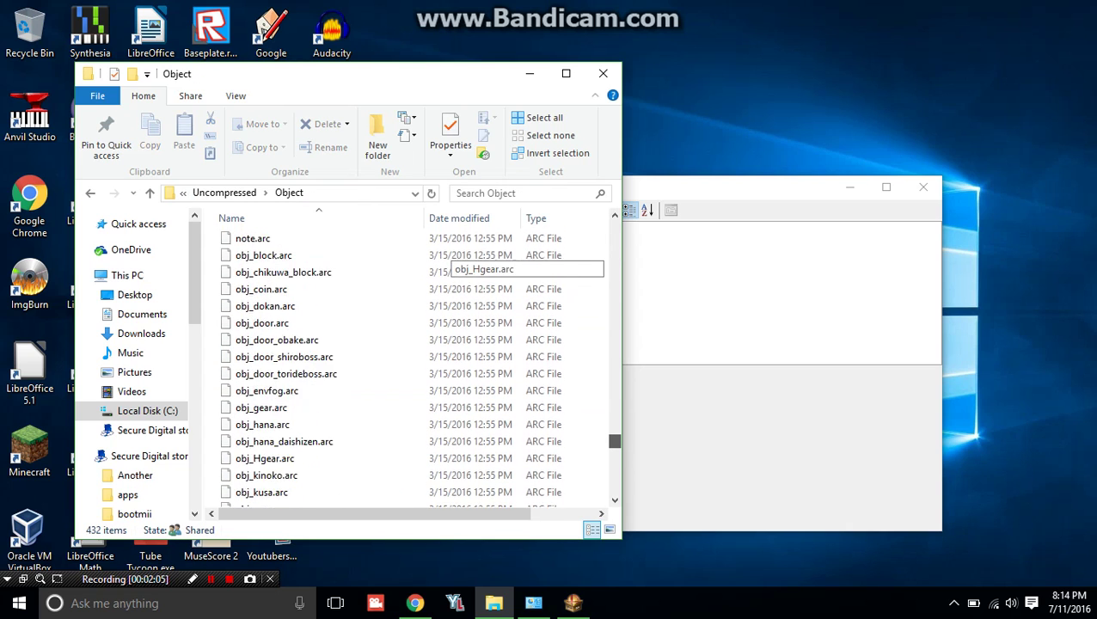
scroll(447, 266, down, 2)
scroll(348, 386, down, 4)
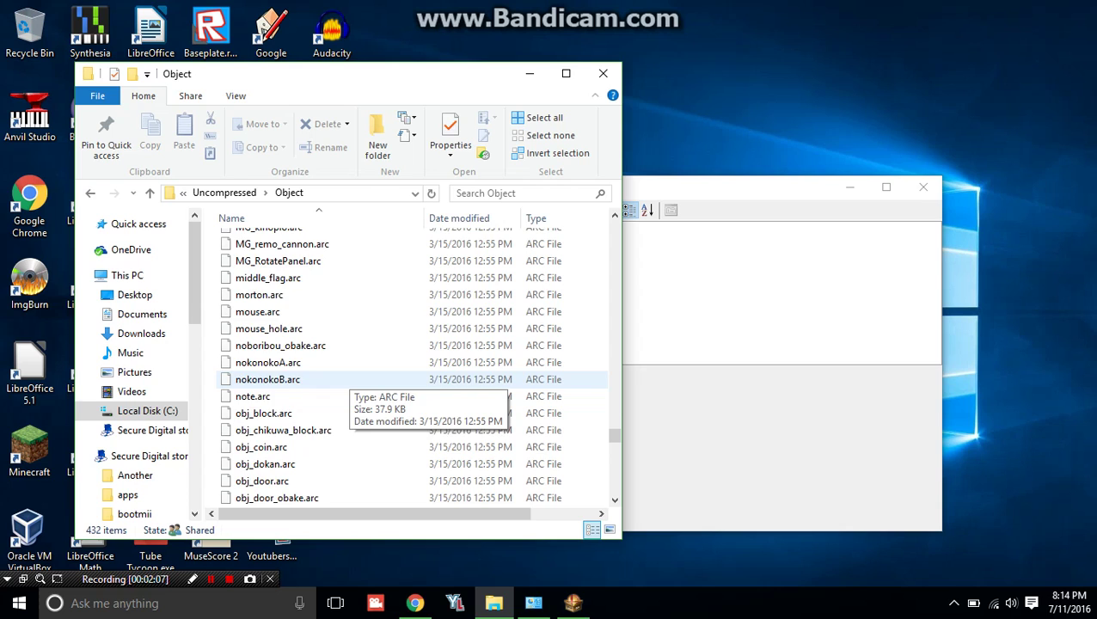
scroll(348, 387, up, 6)
click(258, 321)
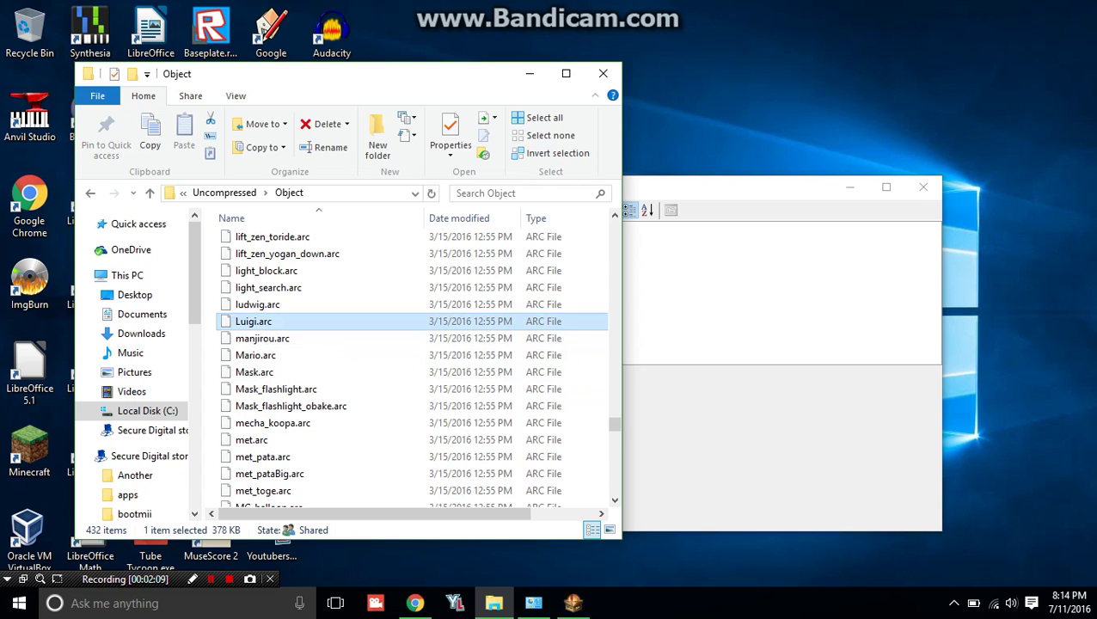
drag(273, 355, 679, 323)
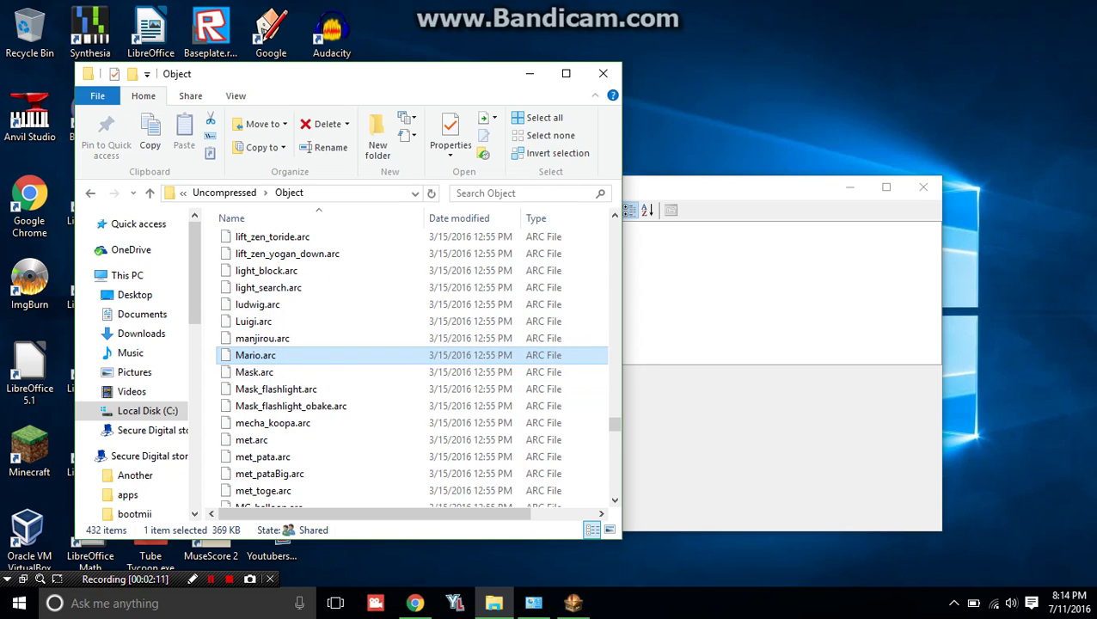
Expand g3d, model.brres and 3DModels(NW4R) in Mario.arc, preview MC_model and MB_model, and shift the BrawlBox window slightly upward.
click(474, 250)
click(490, 269)
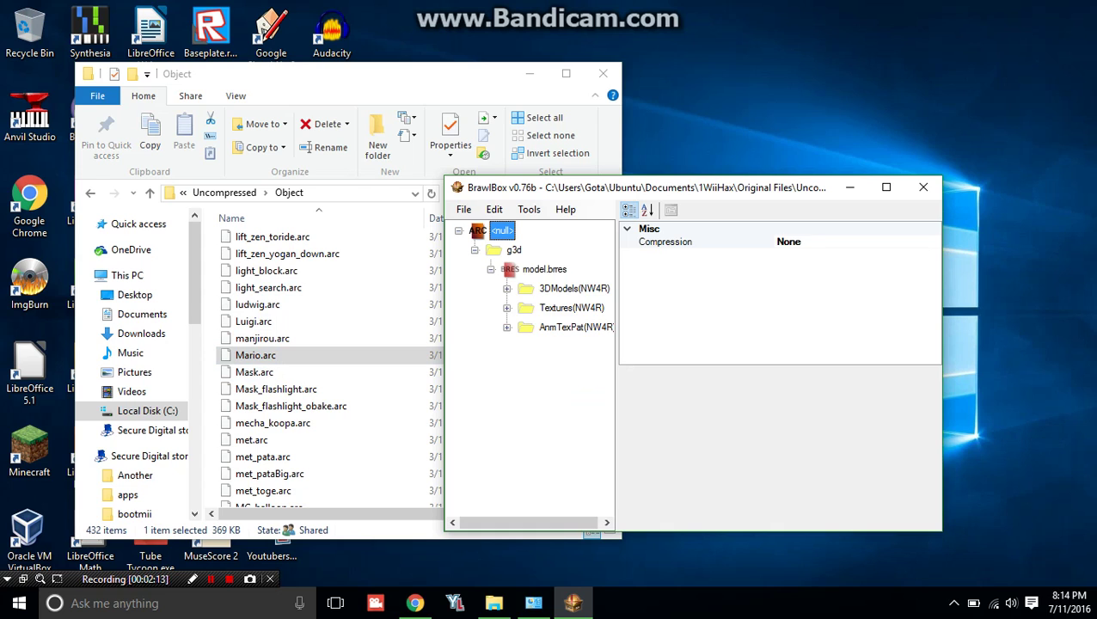
click(554, 289)
key(Right)
key(Down)
key(Down)
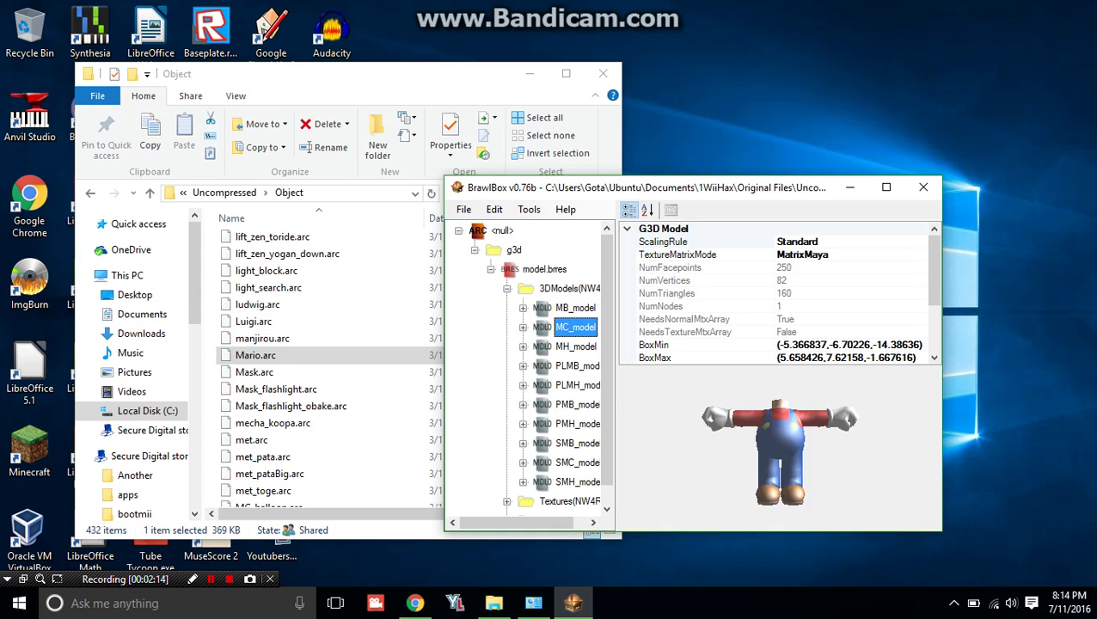
key(Up)
drag(588, 177, 583, 143)
click(90, 193)
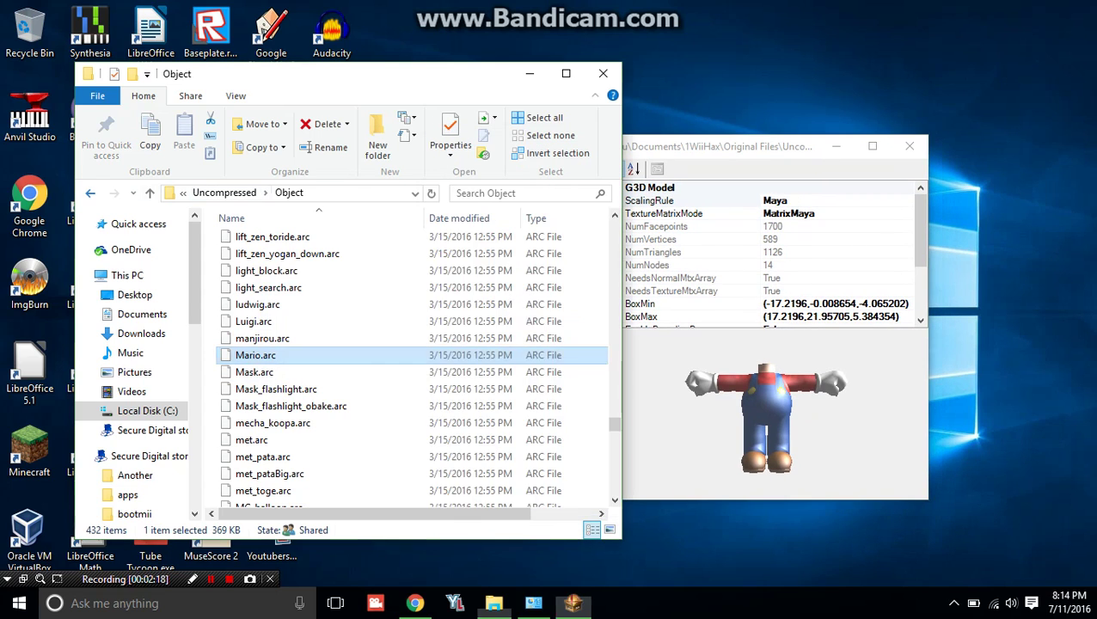
click(90, 193)
click(90, 194)
key(Up)
key(Return)
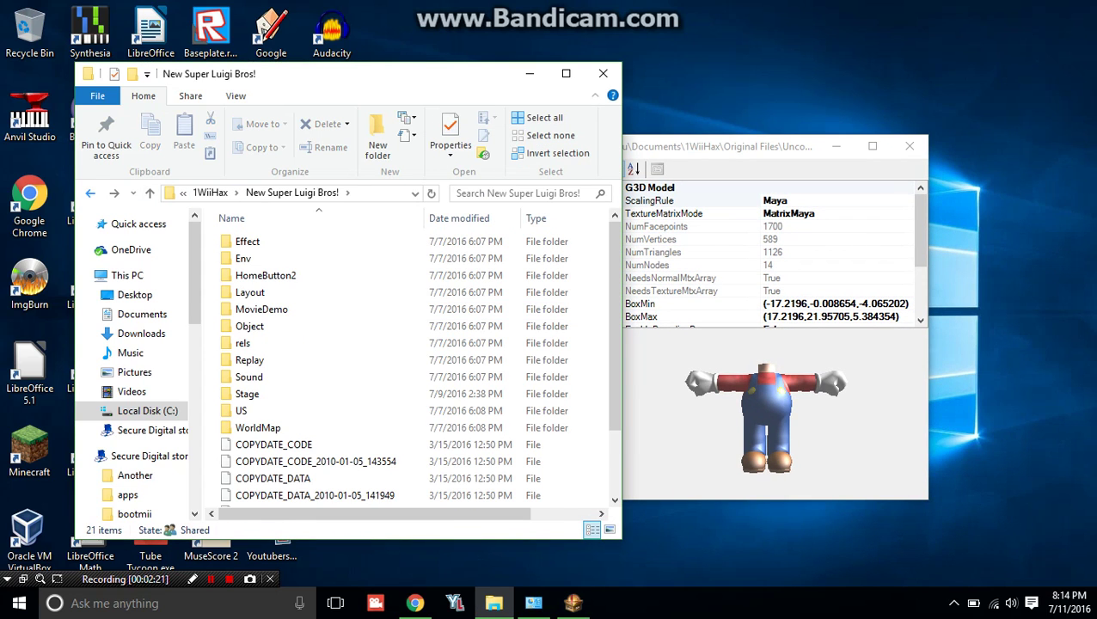
key(alt+Up)
key(Down)
key(Return)
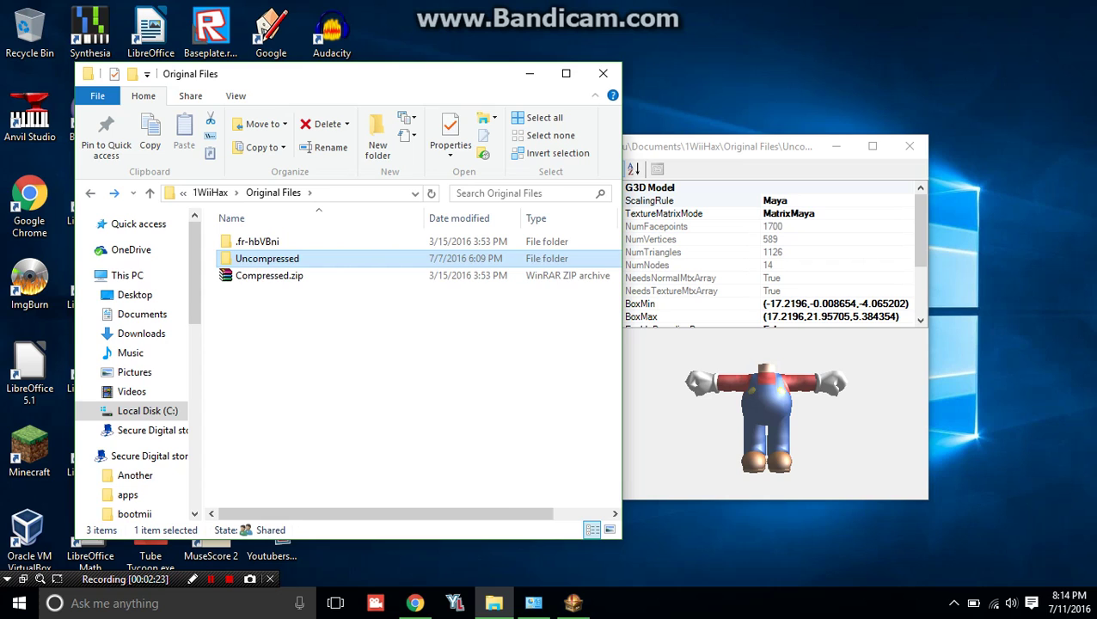
key(Return)
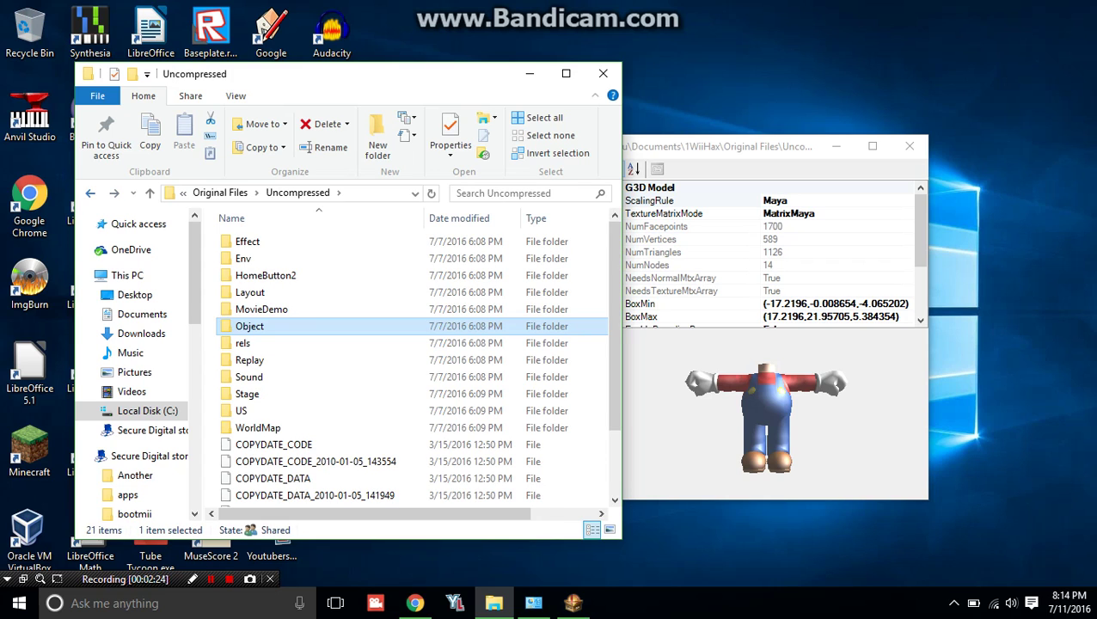
Return the file window to 1WiiHax and open the Models folder.
key(alt+Up)
key(alt+Up)
key(Up)
key(Up)
key(Up)
key(Return)
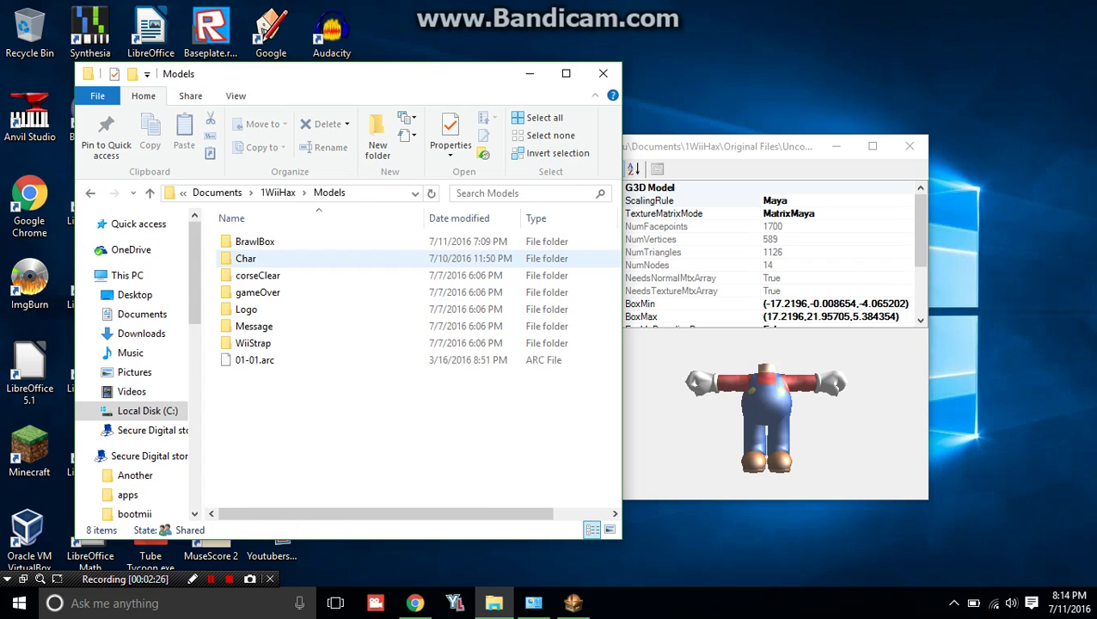
Launch a second instance of BrawlBox.exe from the BrawlBox folder and move its window beside the file window.
key(Up)
key(Return)
key(Down)
key(Return)
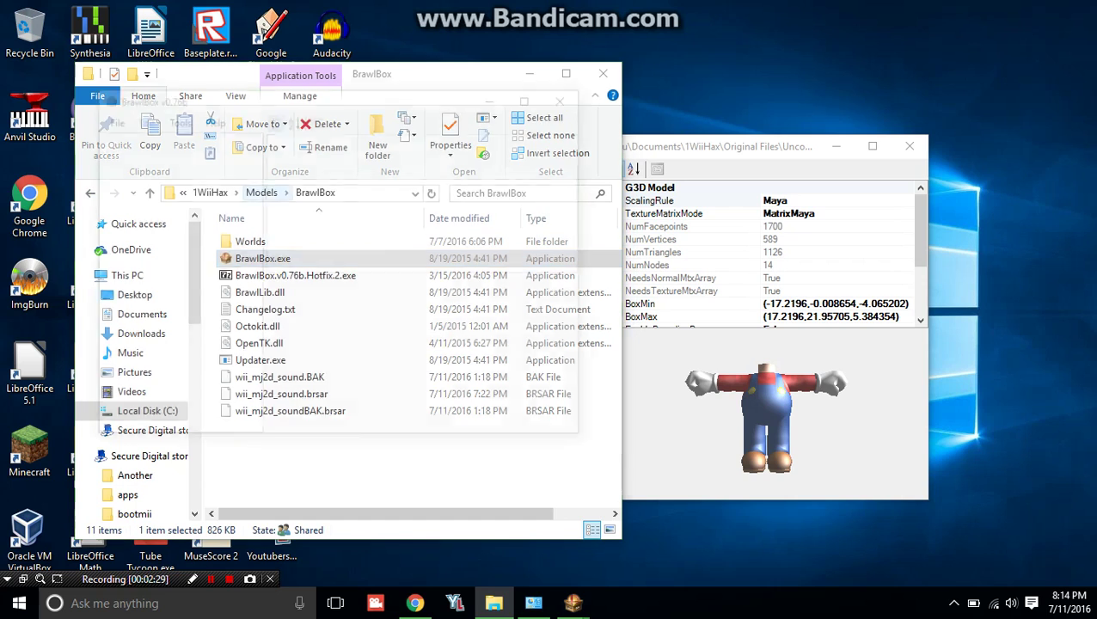
drag(260, 96, 676, 162)
Return the file window to 1WiiHax and reopen Original Files\Uncompressed\Object.
click(210, 193)
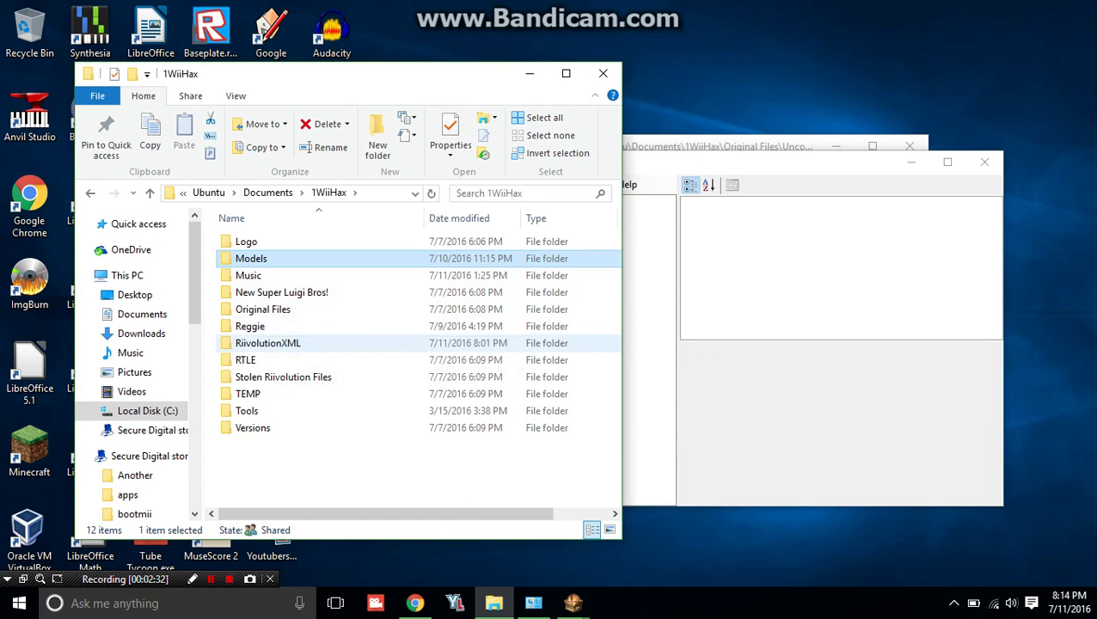
double_click(262, 309)
double_click(257, 257)
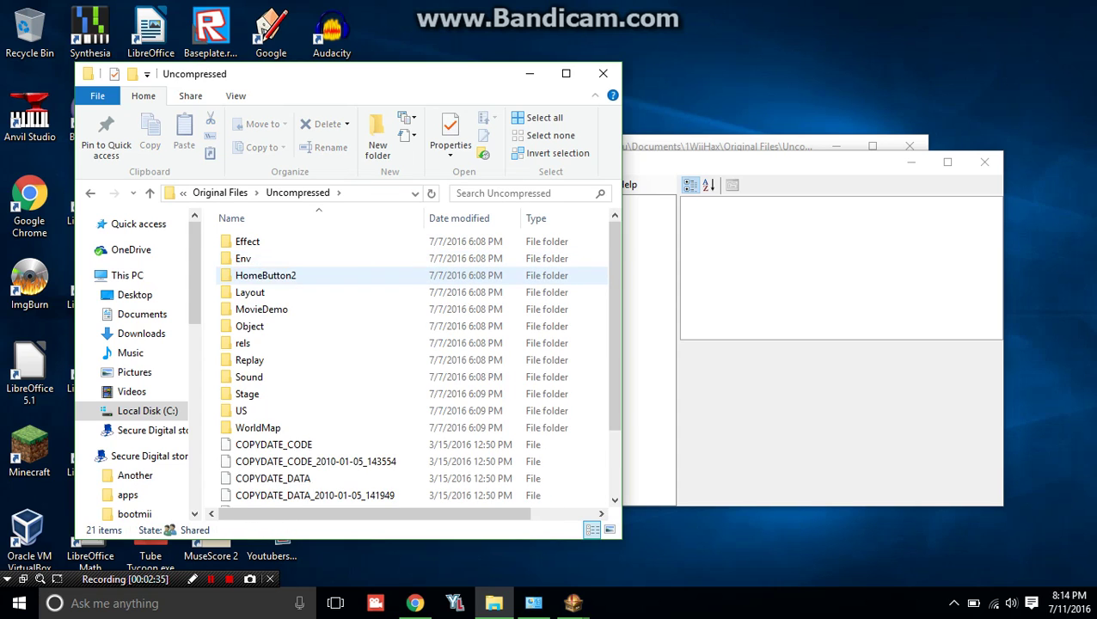
scroll(258, 275, down, 1)
double_click(249, 292)
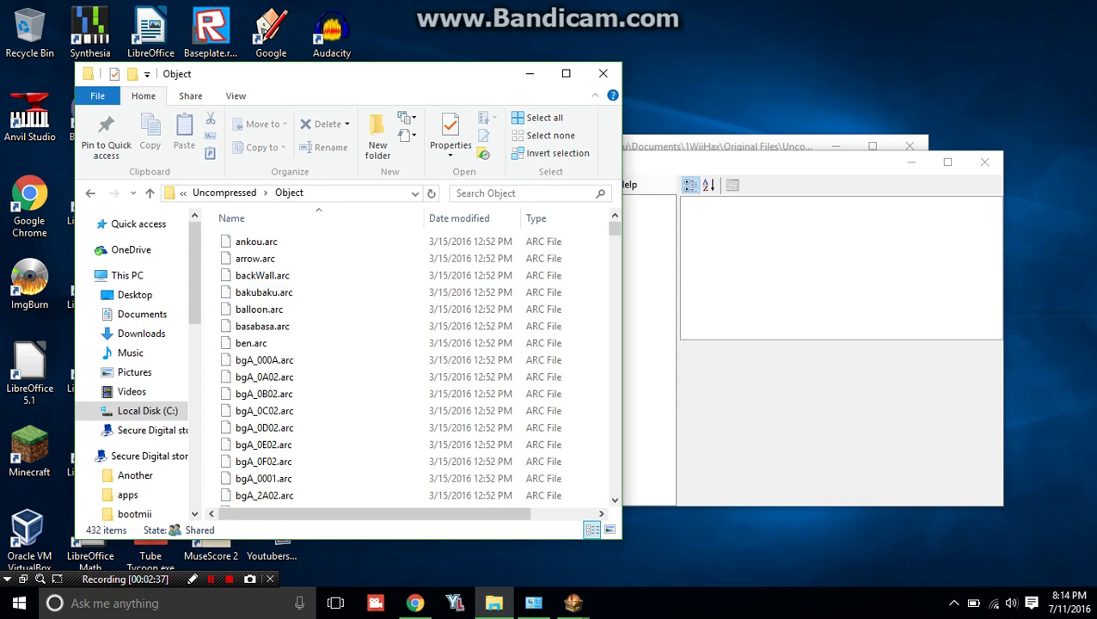
Load Luigi.arc into the second BrawlBox window and arrange it side by side with the Mario.arc window.
drag(614, 228, 614, 423)
click(254, 281)
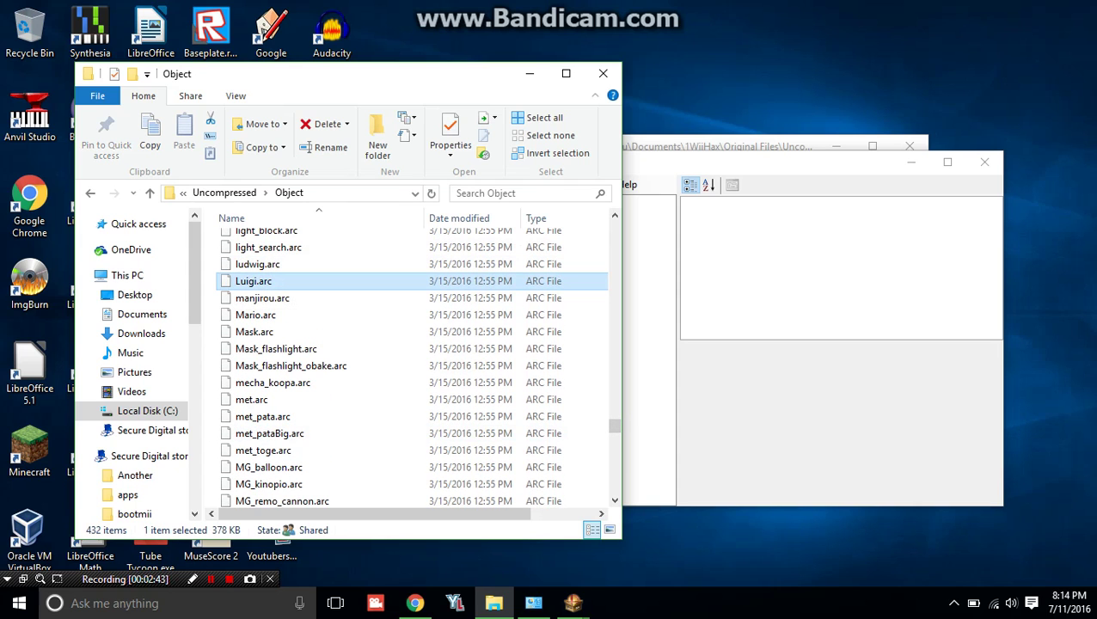
double_click(254, 281)
click(254, 281)
drag(253, 281, 651, 284)
drag(712, 163, 237, 110)
click(688, 146)
drag(695, 148, 800, 114)
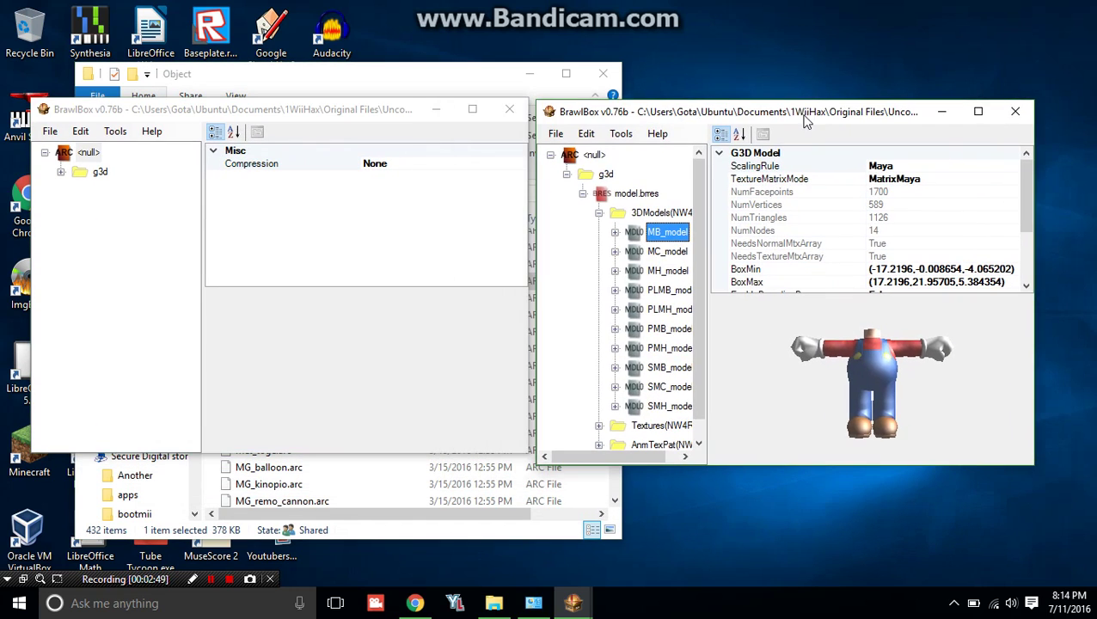
Expand Luigi.arc down to its 3DModels(NW4R), preview LB_model and LC_model, and show Mario's MC_model for comparison.
click(61, 172)
click(78, 191)
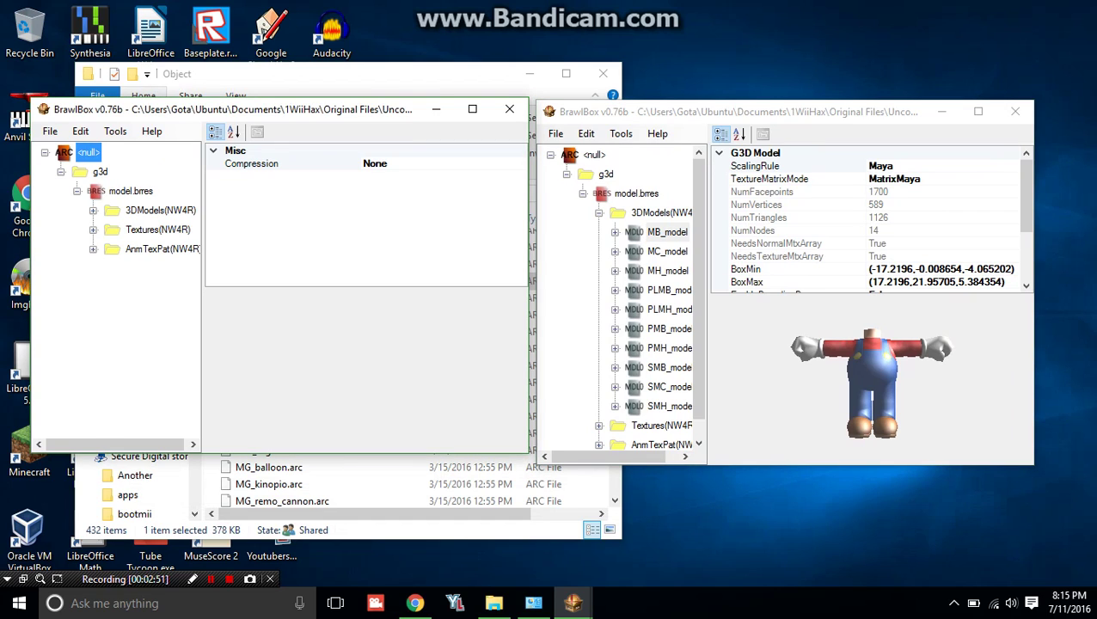
click(93, 211)
click(160, 230)
click(161, 249)
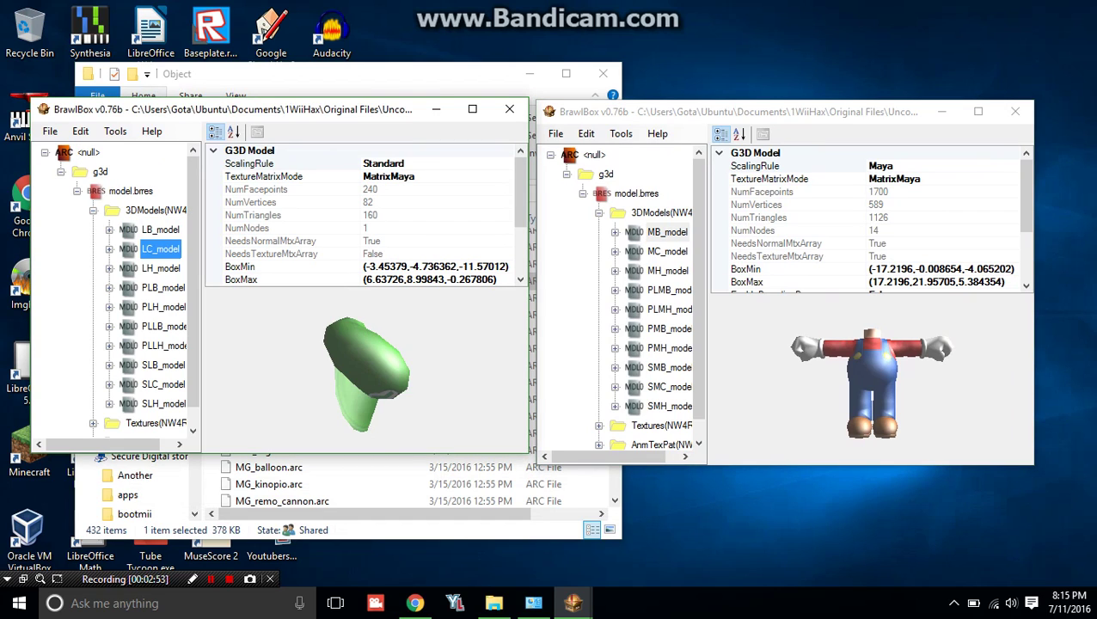
click(160, 229)
click(160, 249)
click(667, 252)
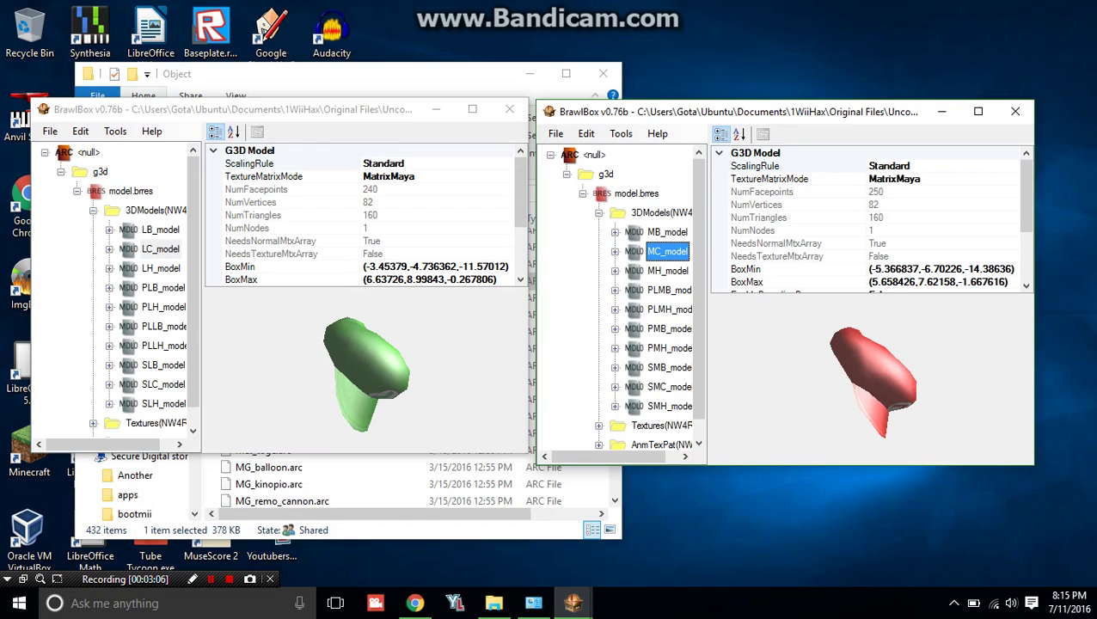
Expand Mario's MB_model with its Definitions, Bones and Materials, and inspect the mario_all_root bone.
click(615, 232)
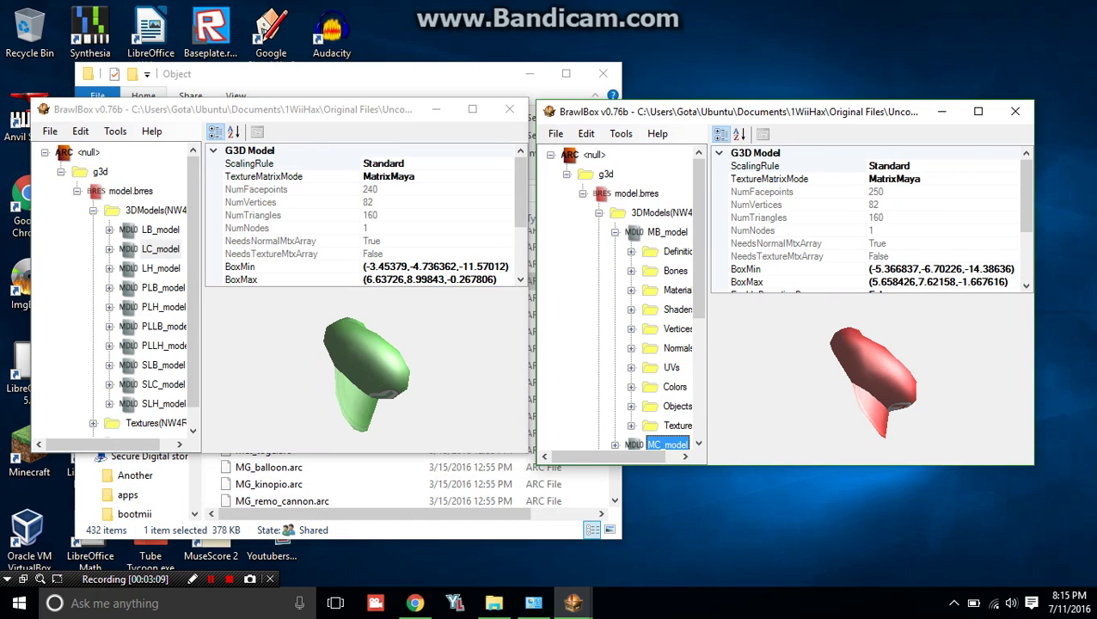
click(631, 251)
click(631, 309)
scroll(630, 310, down, 1)
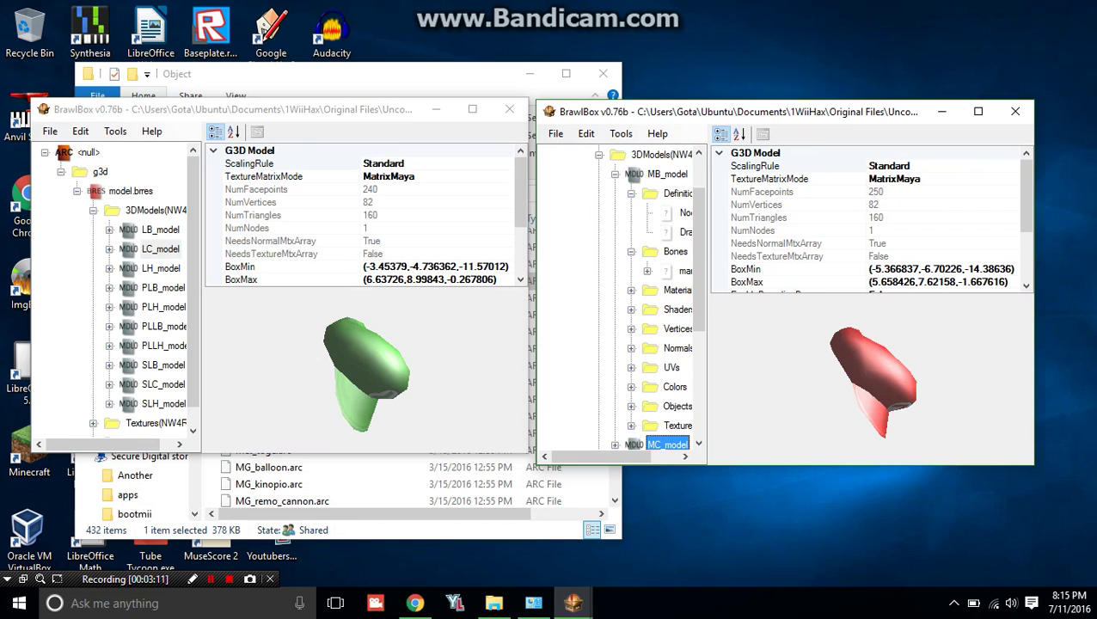
click(631, 290)
drag(602, 456, 629, 456)
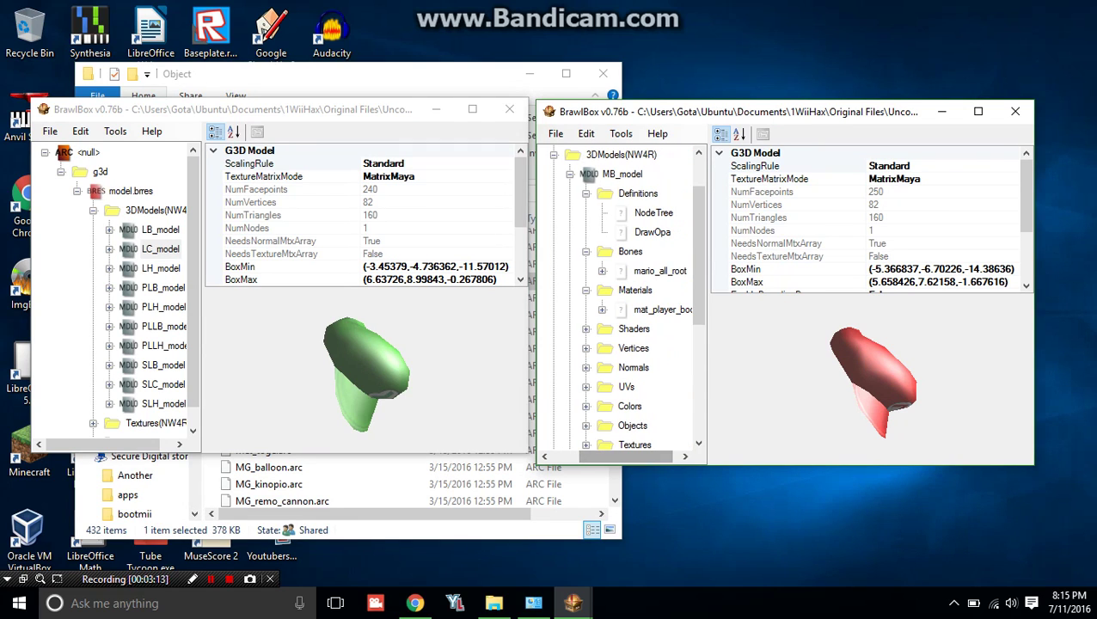
click(660, 271)
Expand Luigi's LB_model with its Definitions and Bones, and inspect the luigi_all_root bone.
click(109, 229)
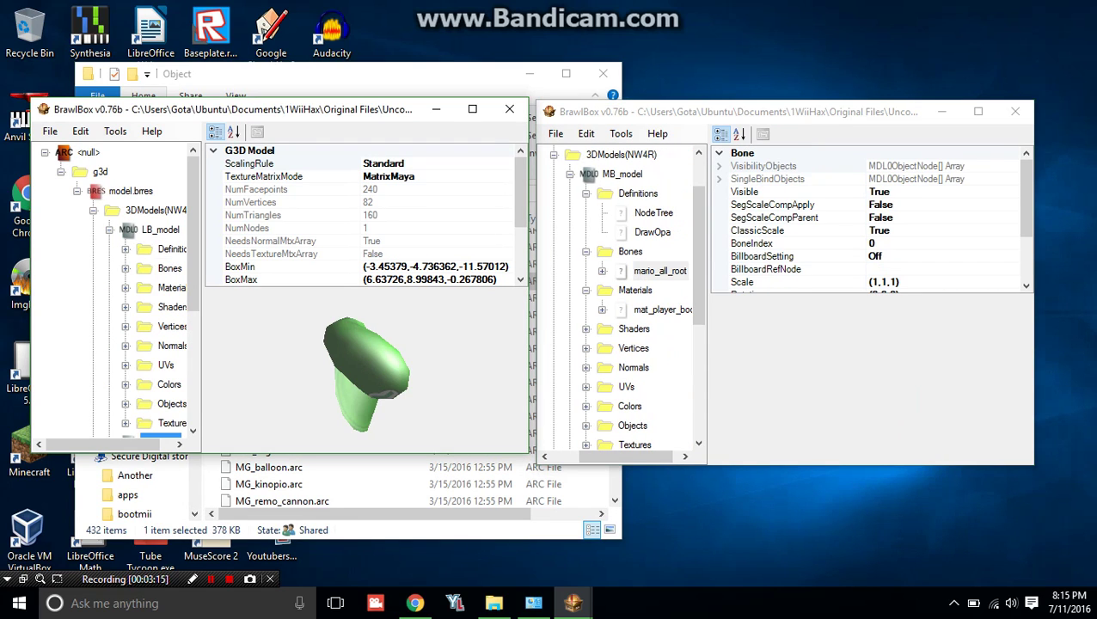
click(126, 249)
click(126, 306)
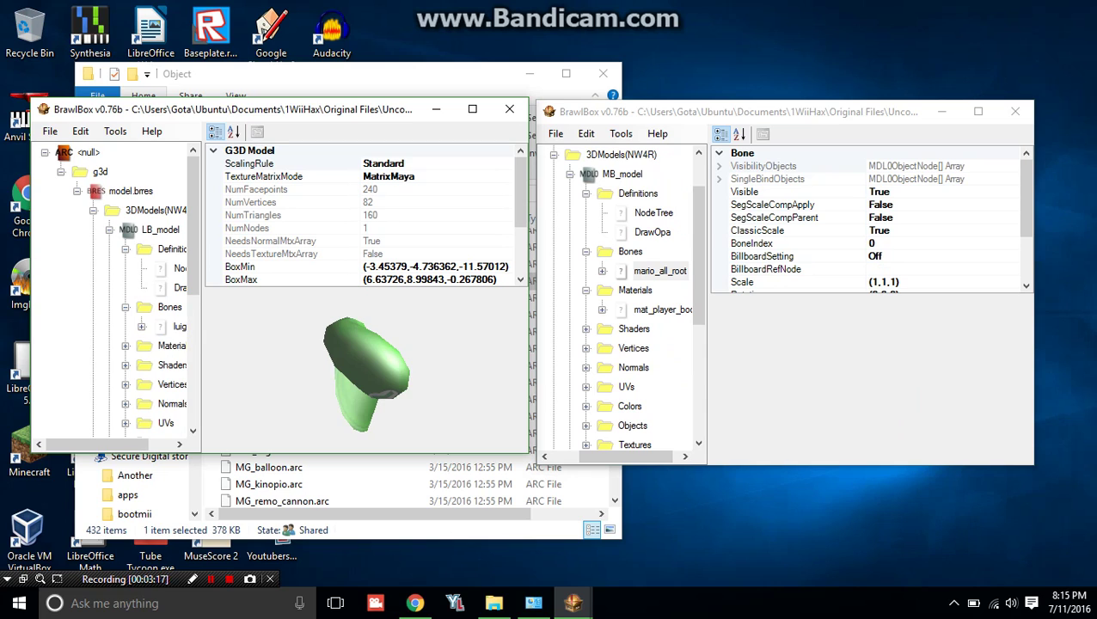
click(178, 326)
drag(103, 445, 105, 444)
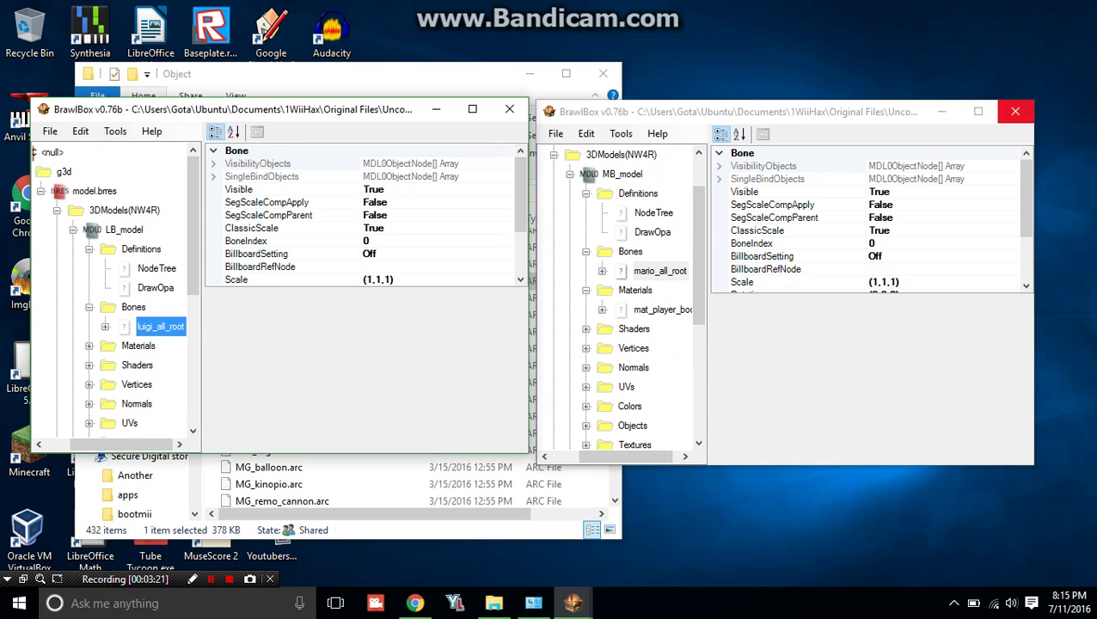
Close both BrawlBox windows and bring Luigi.arc and Mario.arc into view in the Object folder.
click(1015, 111)
click(509, 109)
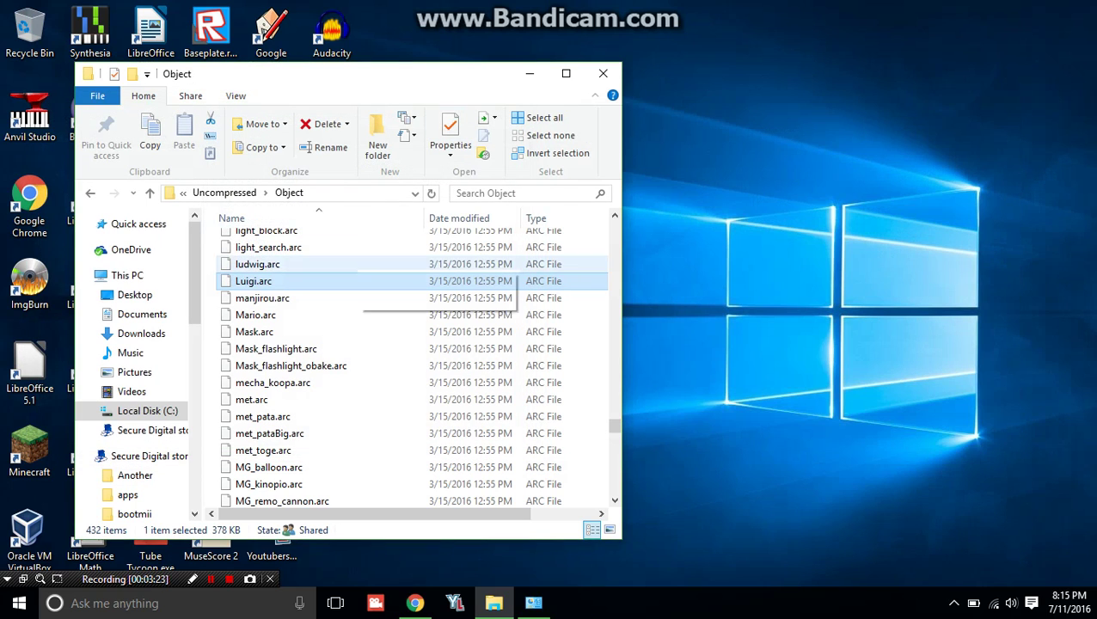
scroll(343, 275, up, 4)
scroll(344, 275, down, 1)
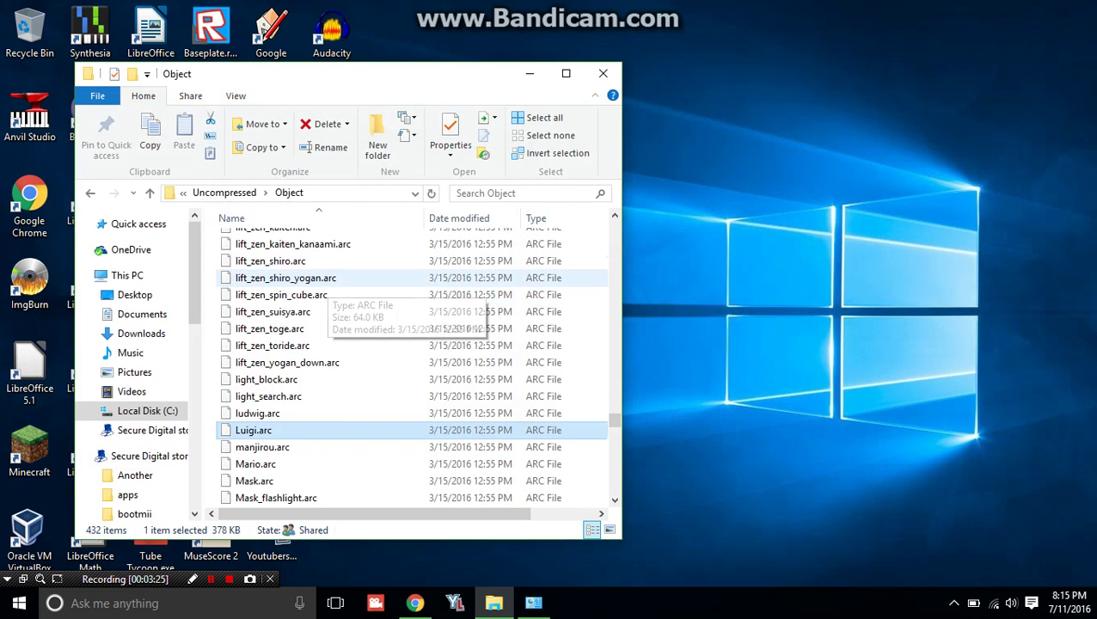
scroll(322, 284, down, 3)
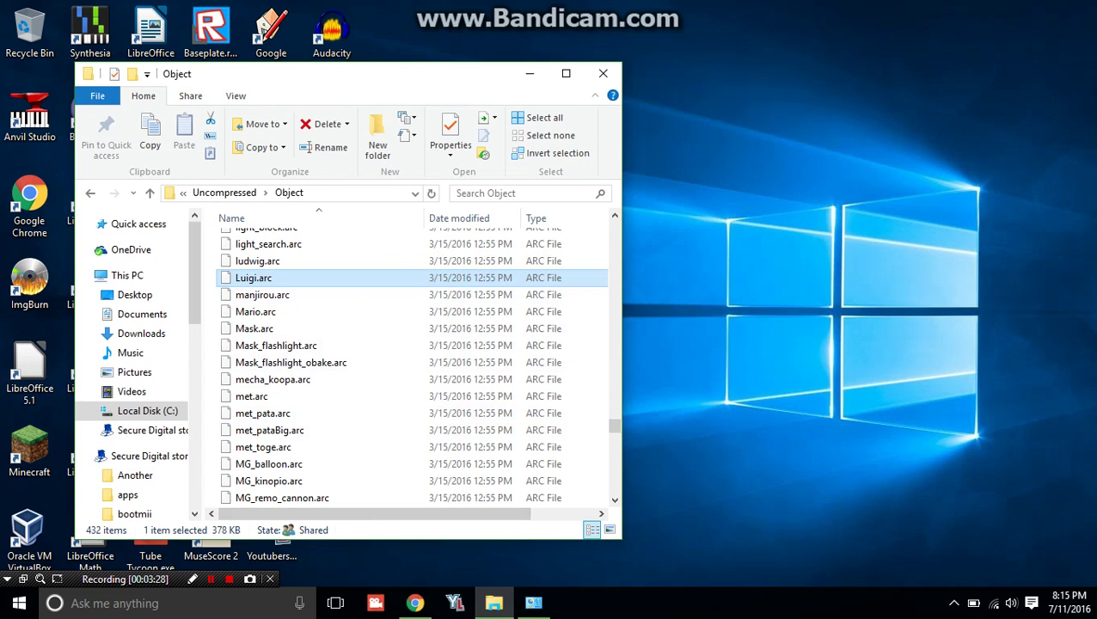
Uncover the downloaded files on the desktop, then open the Layout folder inside Original Files > Uncompressed.
drag(365, 75, 869, 72)
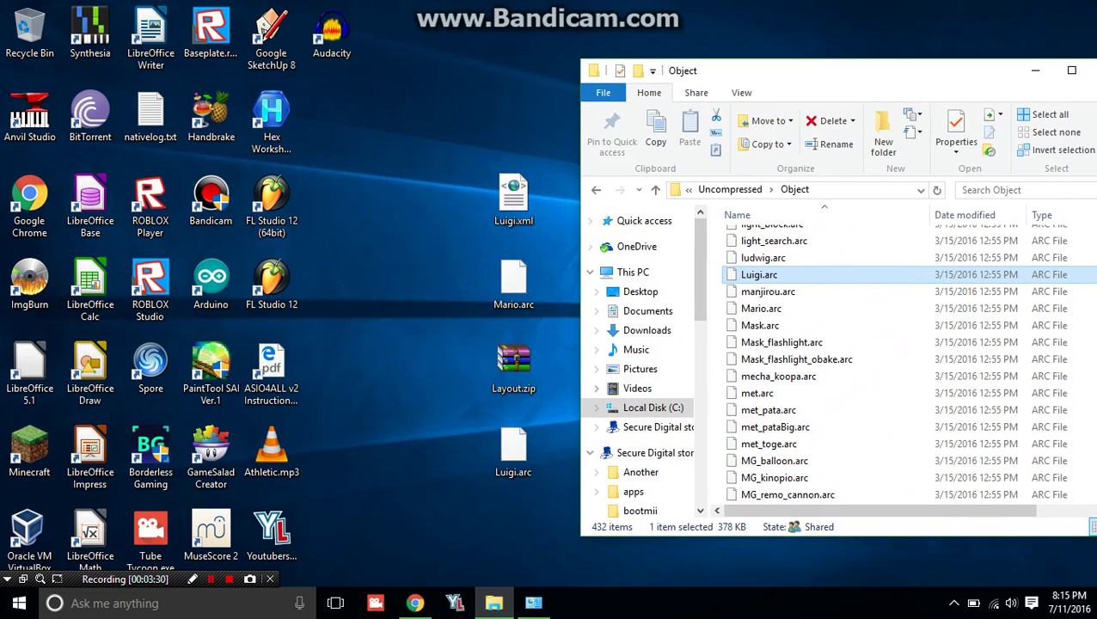
click(517, 360)
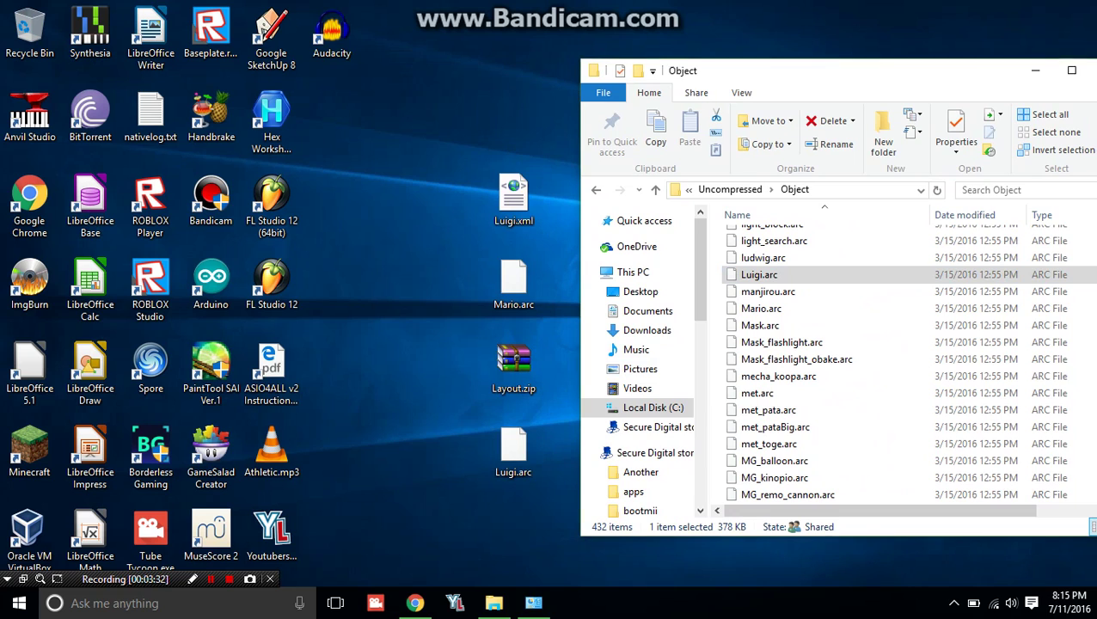
drag(773, 72, 519, 51)
click(477, 169)
click(476, 169)
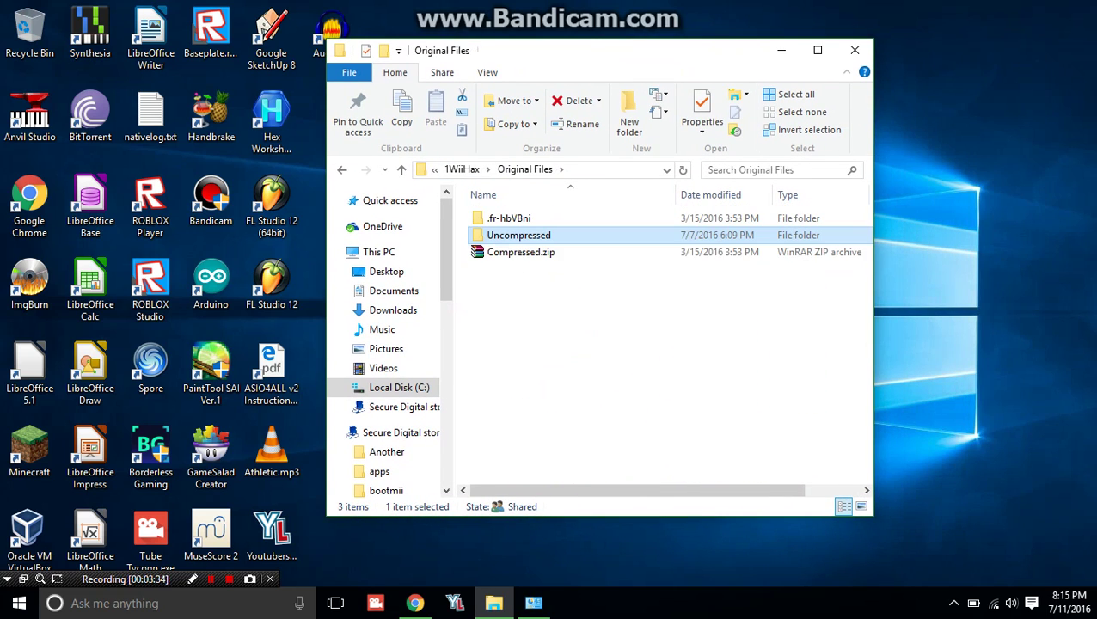
key(BackSpace)
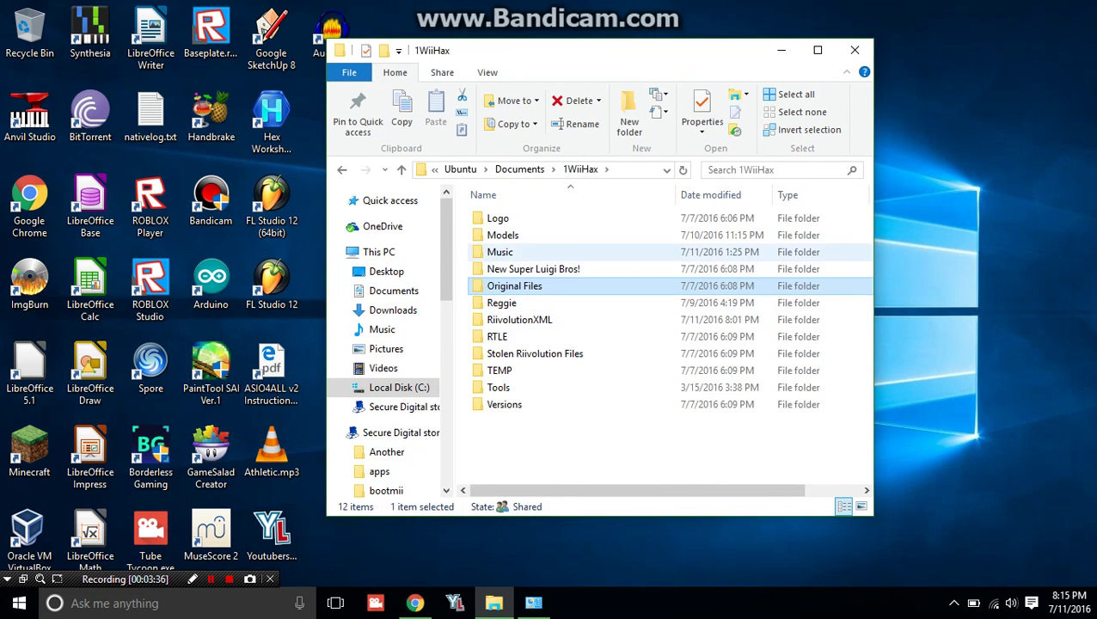
double_click(515, 286)
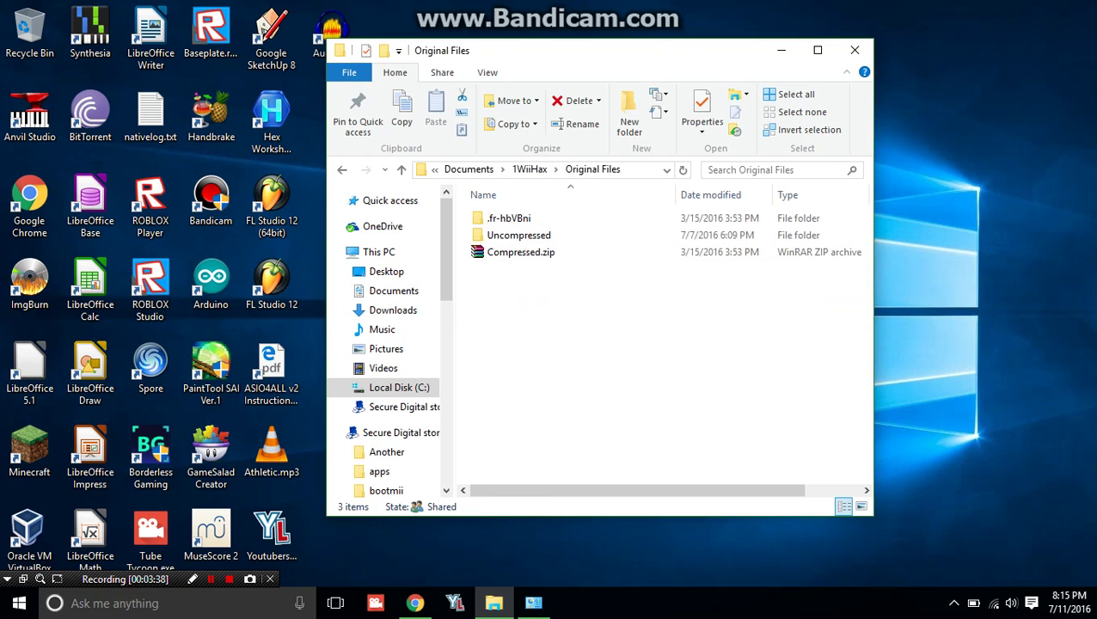
double_click(514, 235)
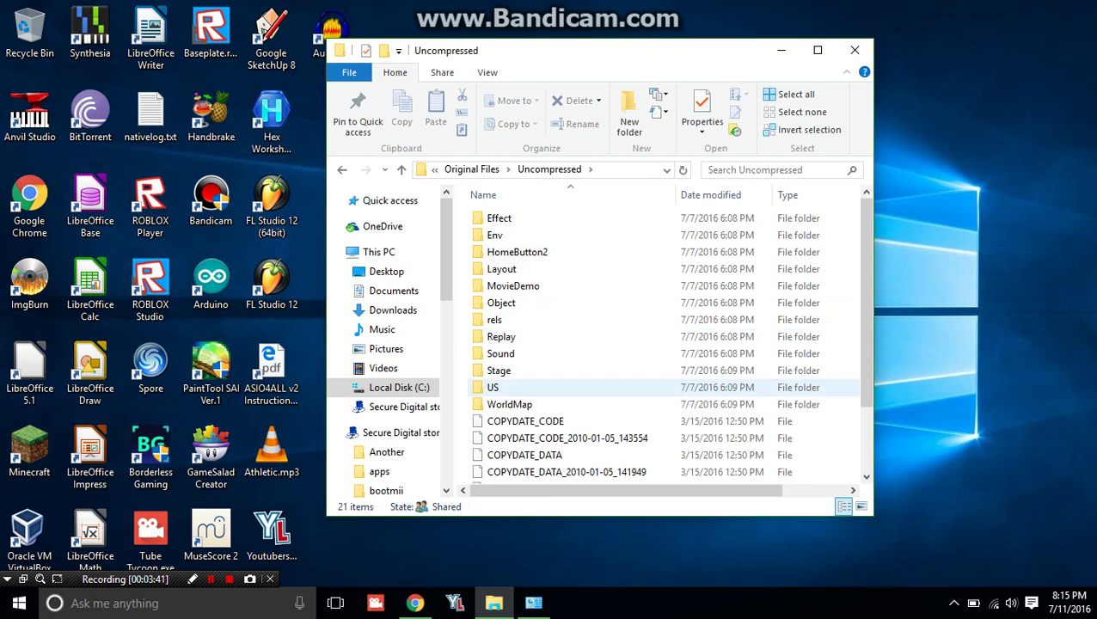
double_click(502, 269)
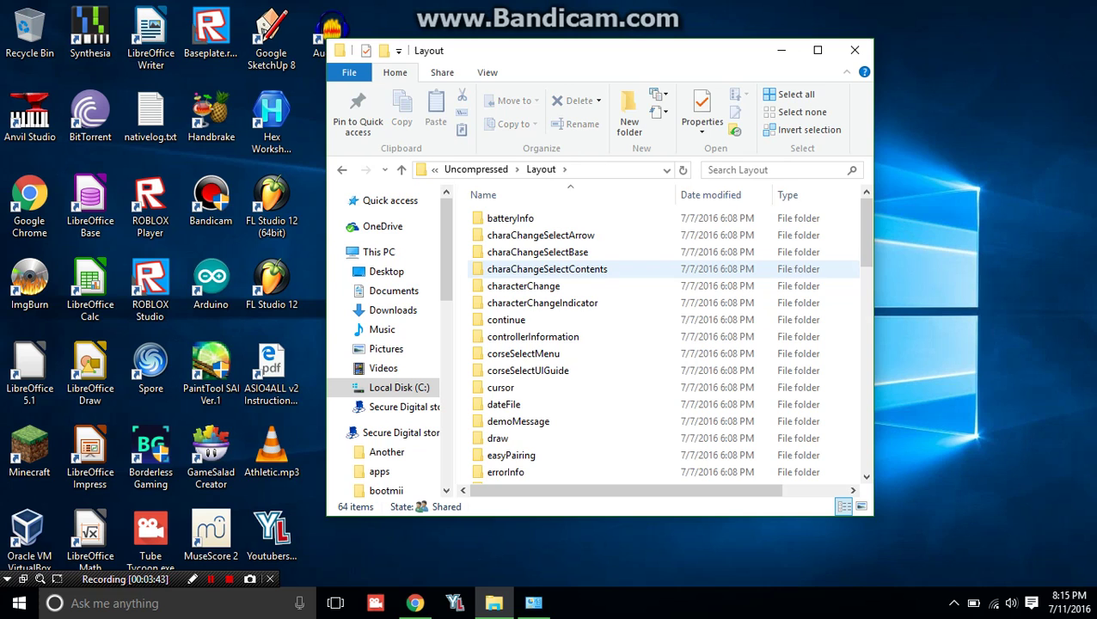
Look through the subfolders of the original Layout folder, return to Uncompressed and minimise the window.
scroll(533, 286, down, 6)
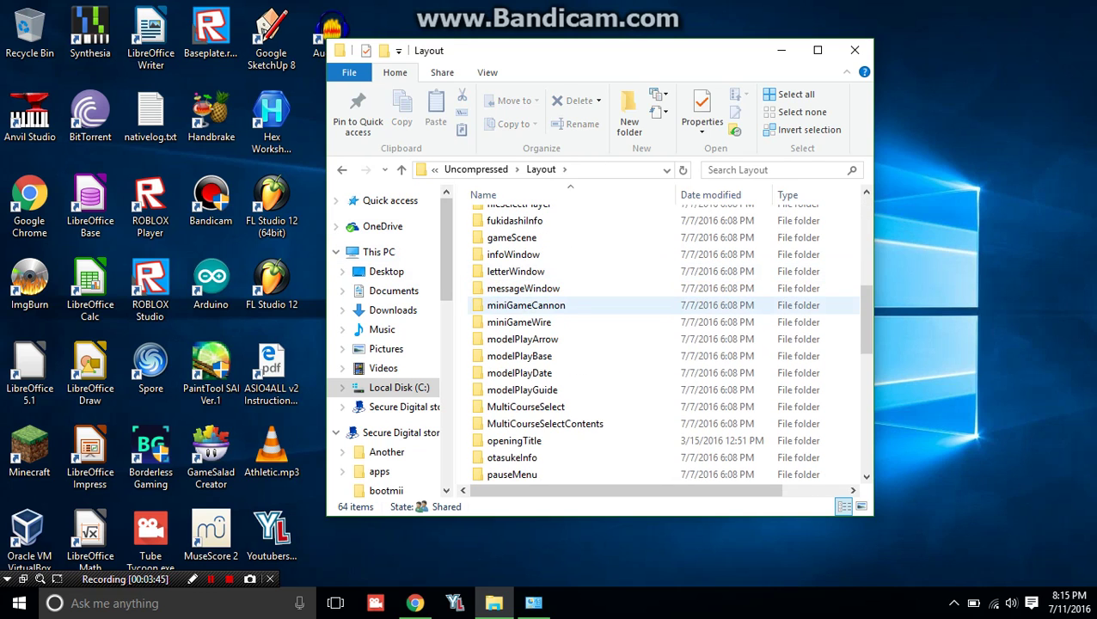
scroll(542, 315, down, 3)
scroll(533, 316, up, 9)
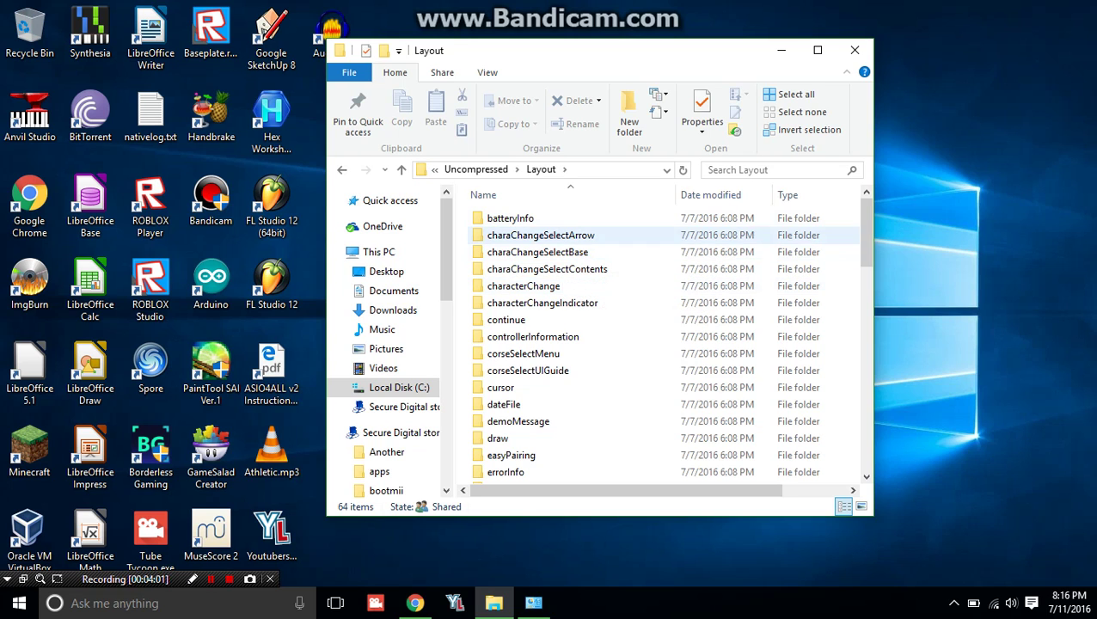
mouse_move(866, 232)
mouse_down()
mouse_move(866, 434)
mouse_move(867, 232)
mouse_up()
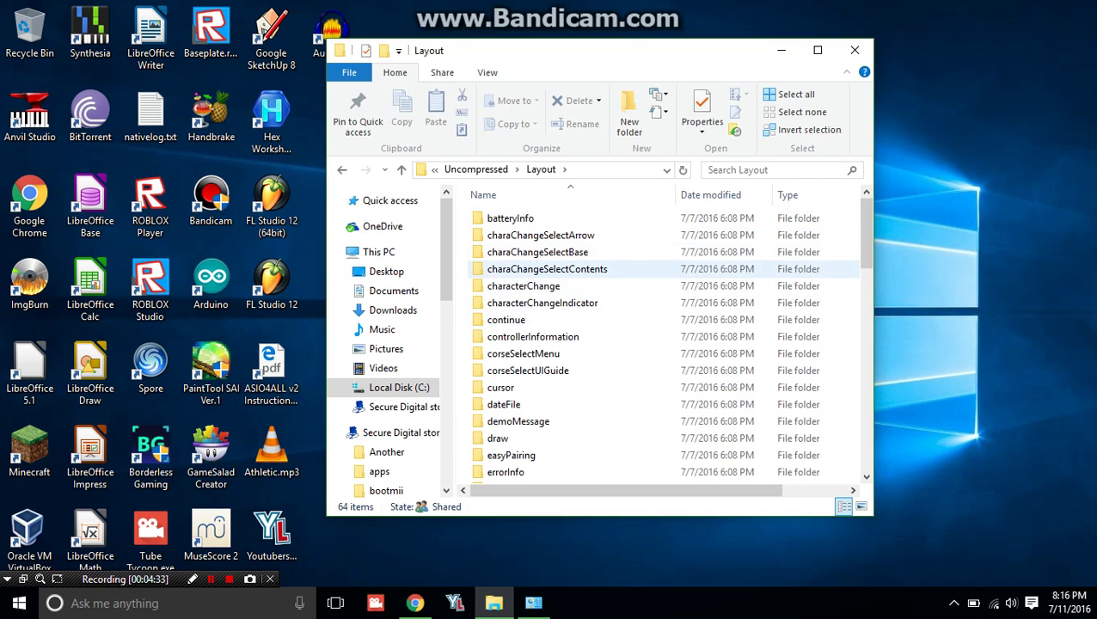
click(481, 170)
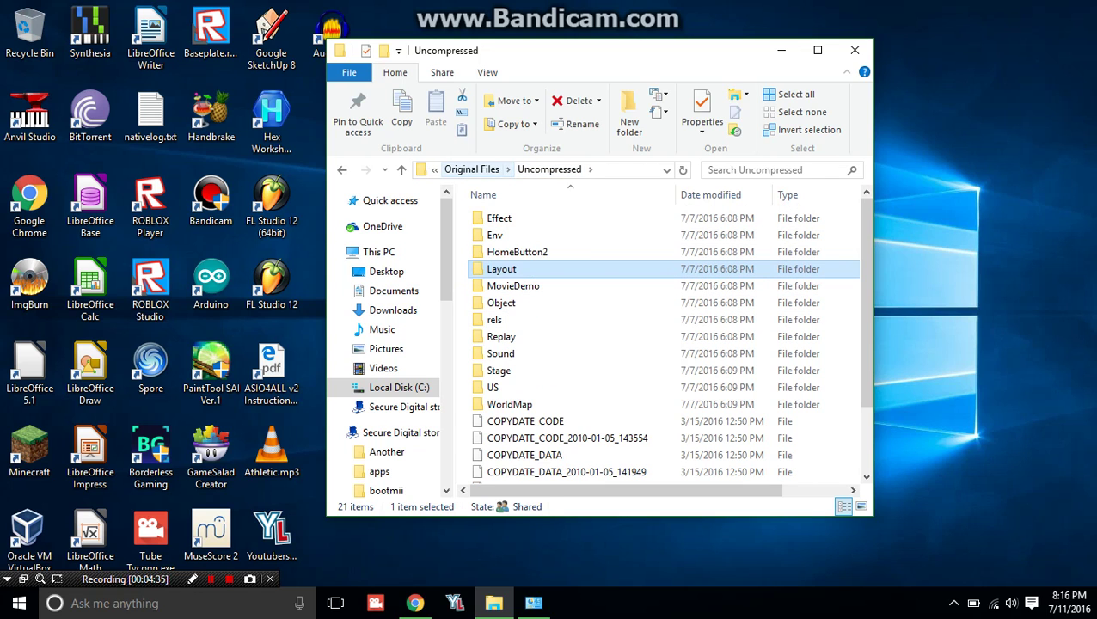
click(781, 50)
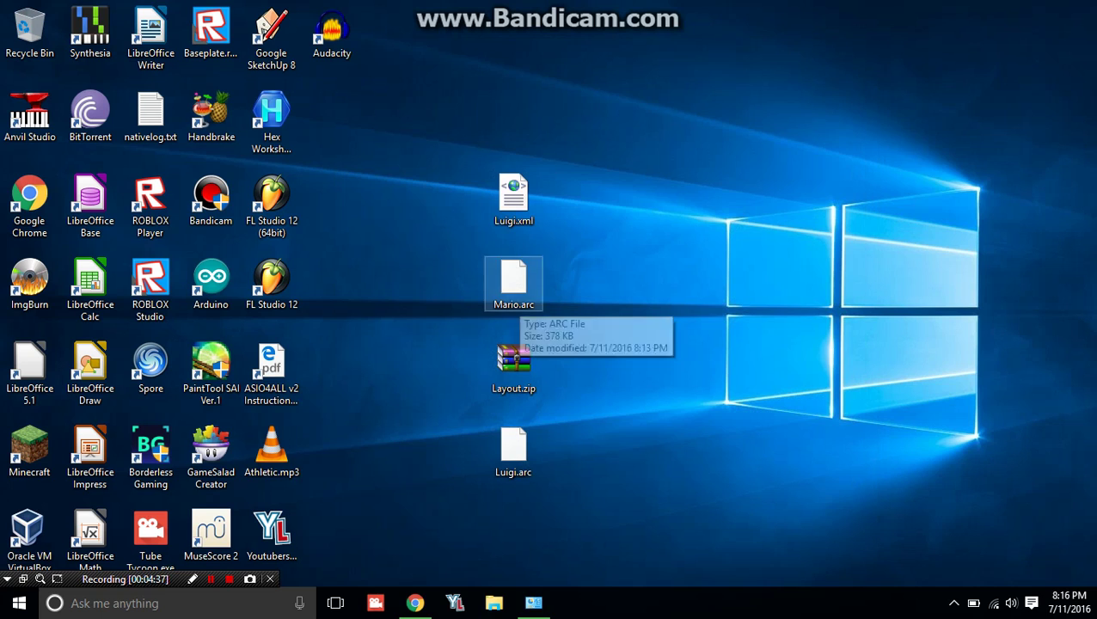
Extract Layout.zip into its own Layout folder on the desktop and move that folder to the empty area beside the downloaded files.
key(Down)
key(Down)
key(Down)
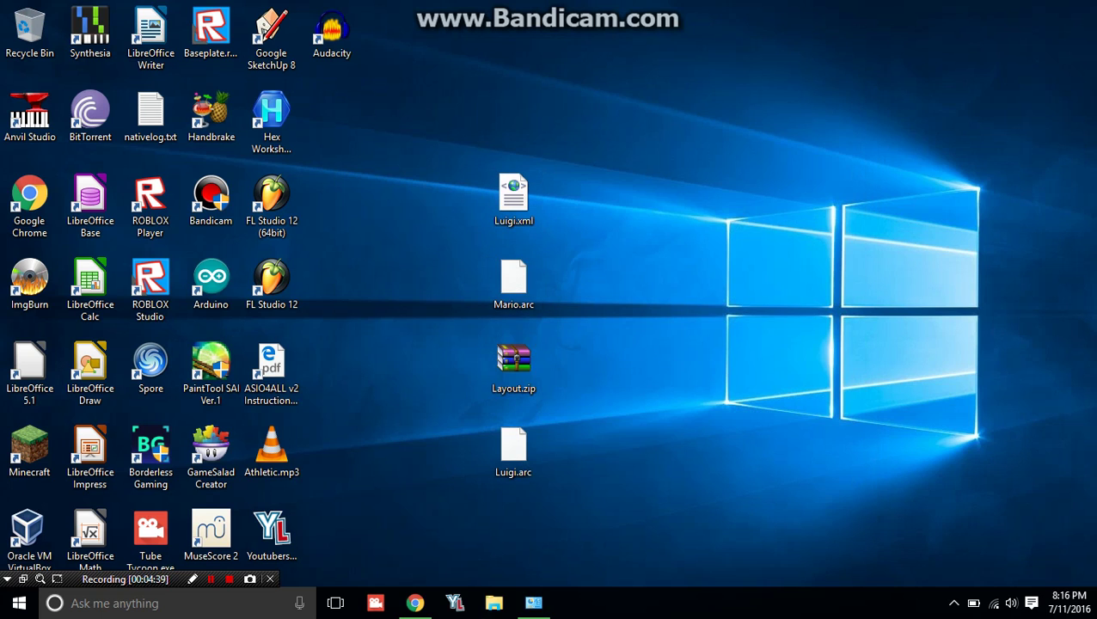
key(Menu)
key(Up)
key(Up)
key(Up)
key(Up)
key(Up)
key(Up)
key(Up)
key(Up)
key(Up)
key(Up)
key(Up)
key(Up)
key(Up)
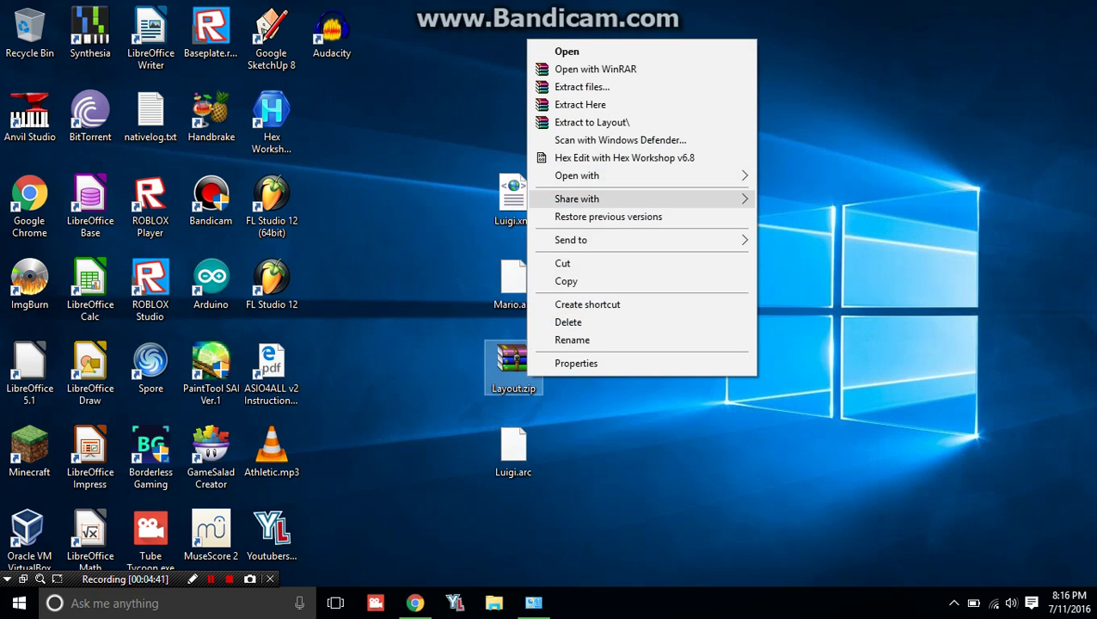
key(Return)
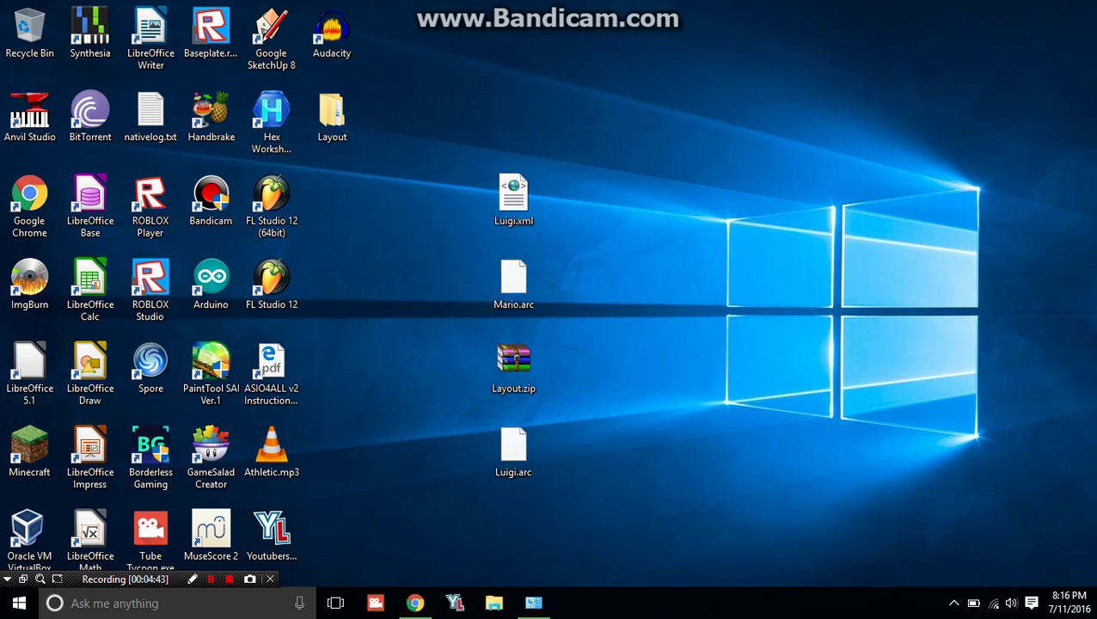
drag(332, 111, 695, 284)
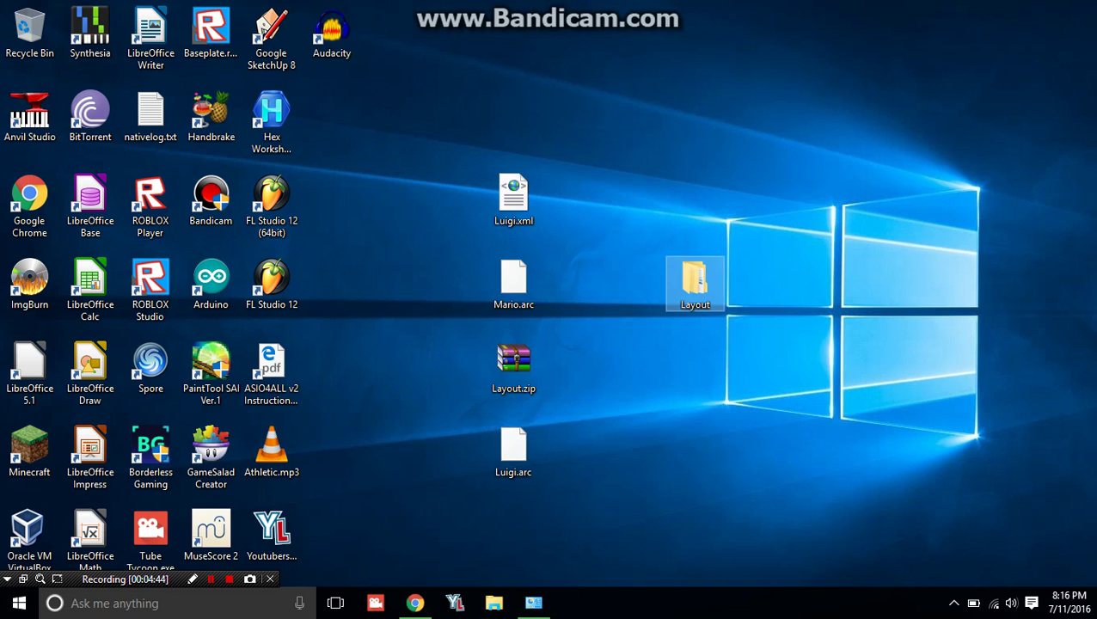
Open the extracted Layout folder, examine the contents of the Layout folder nested inside it, and return to the outer folder.
key(Return)
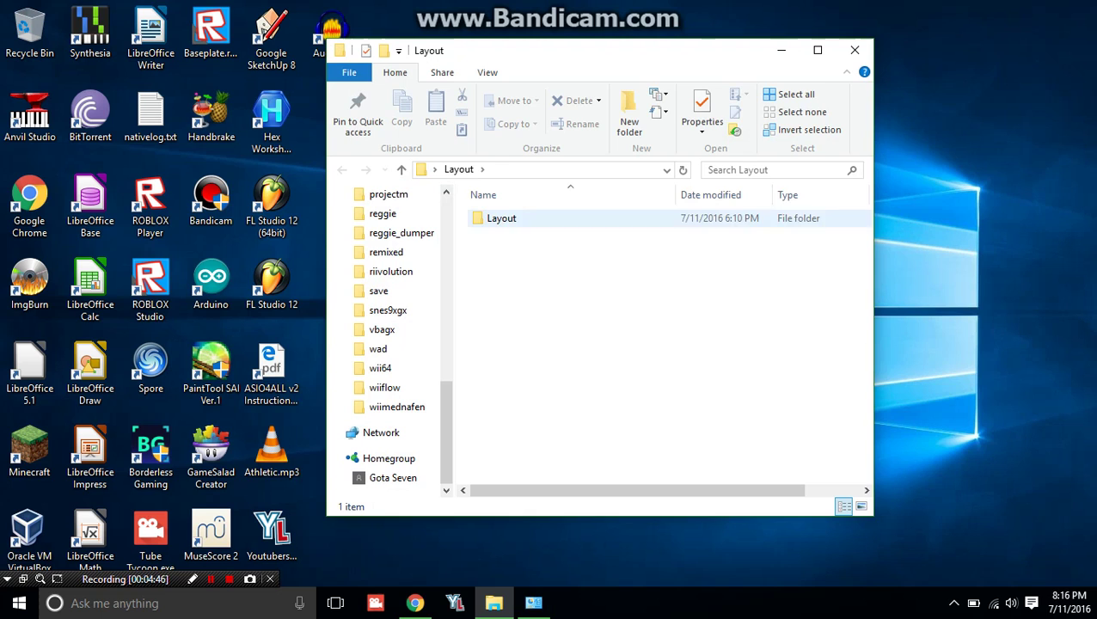
double_click(502, 218)
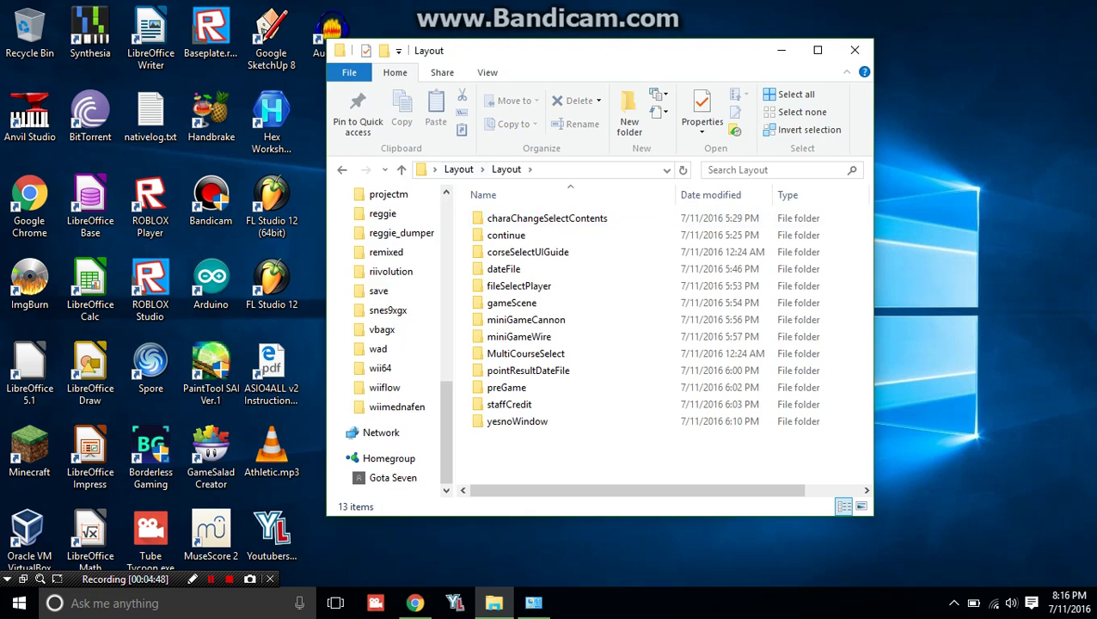
click(459, 169)
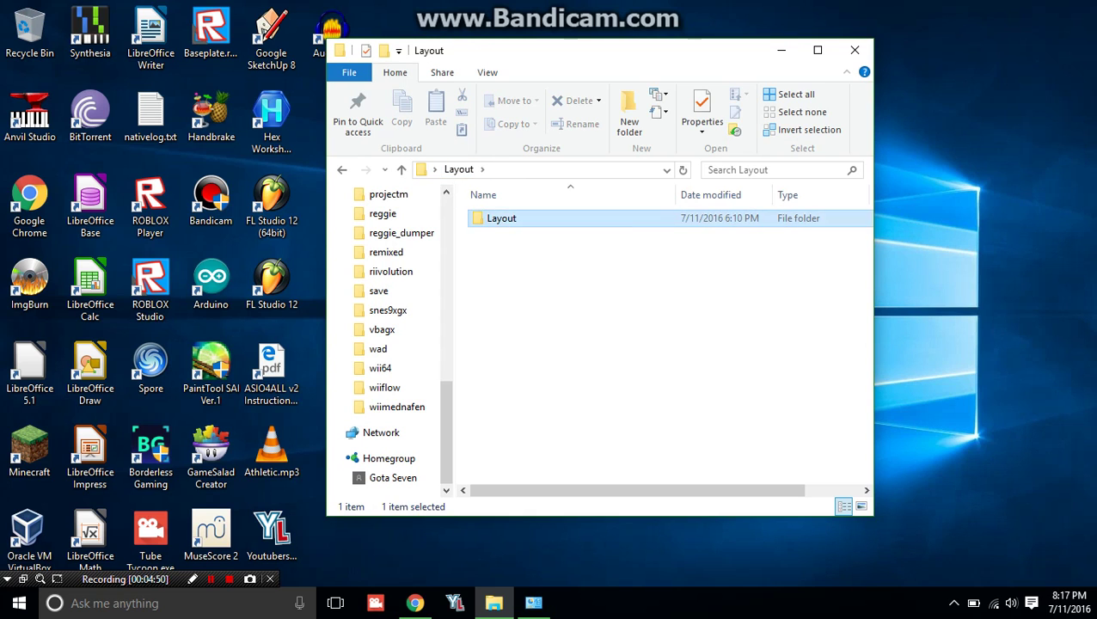
key(Return)
key(BackSpace)
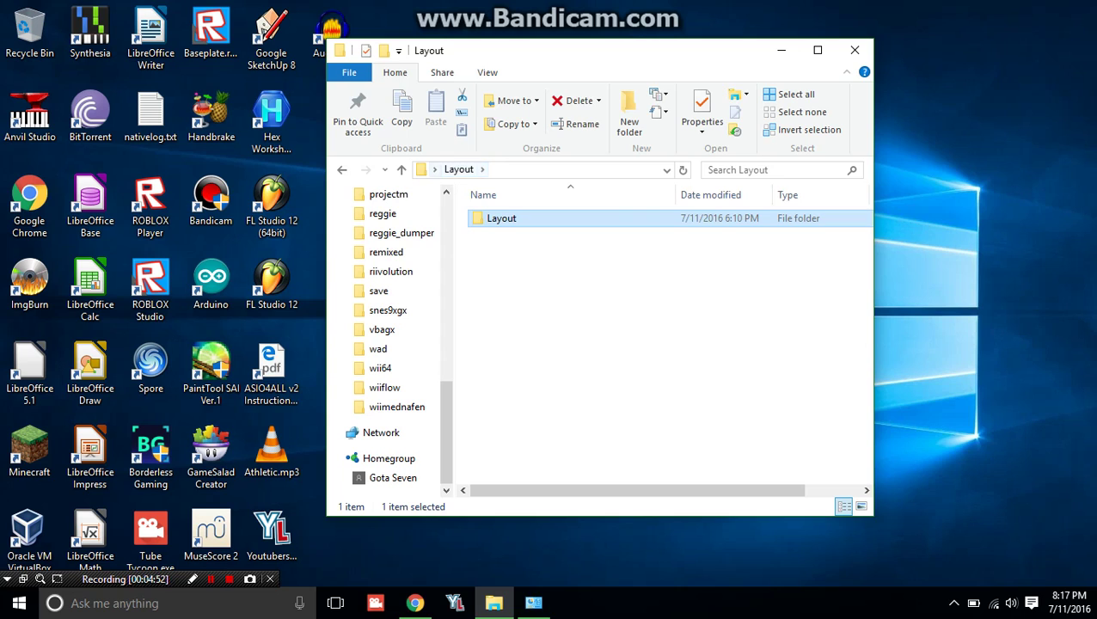
key(Return)
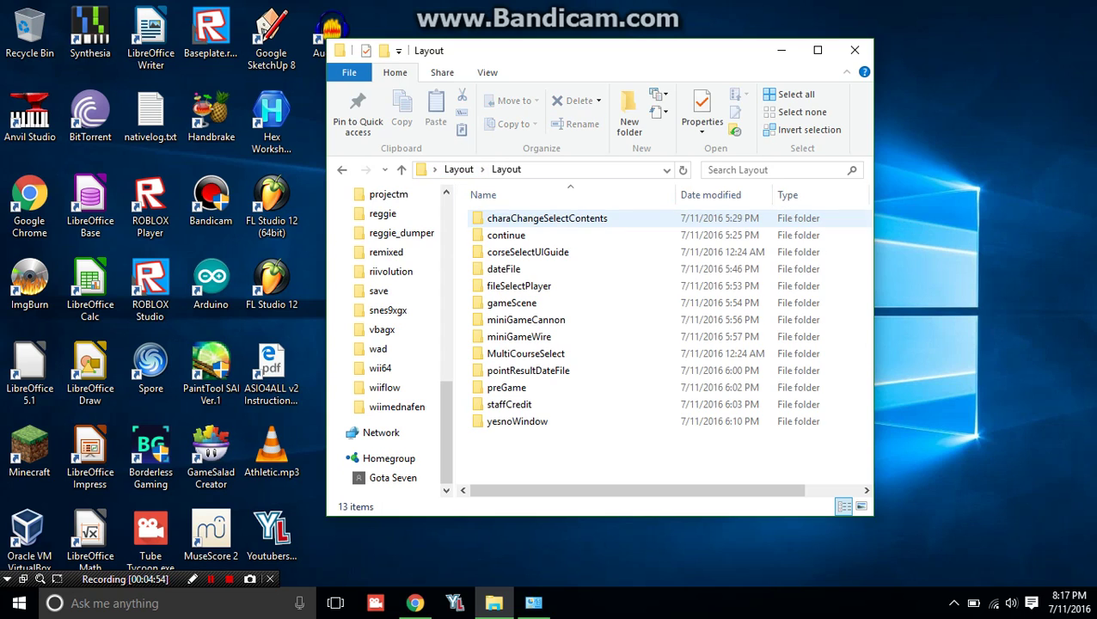
key(BackSpace)
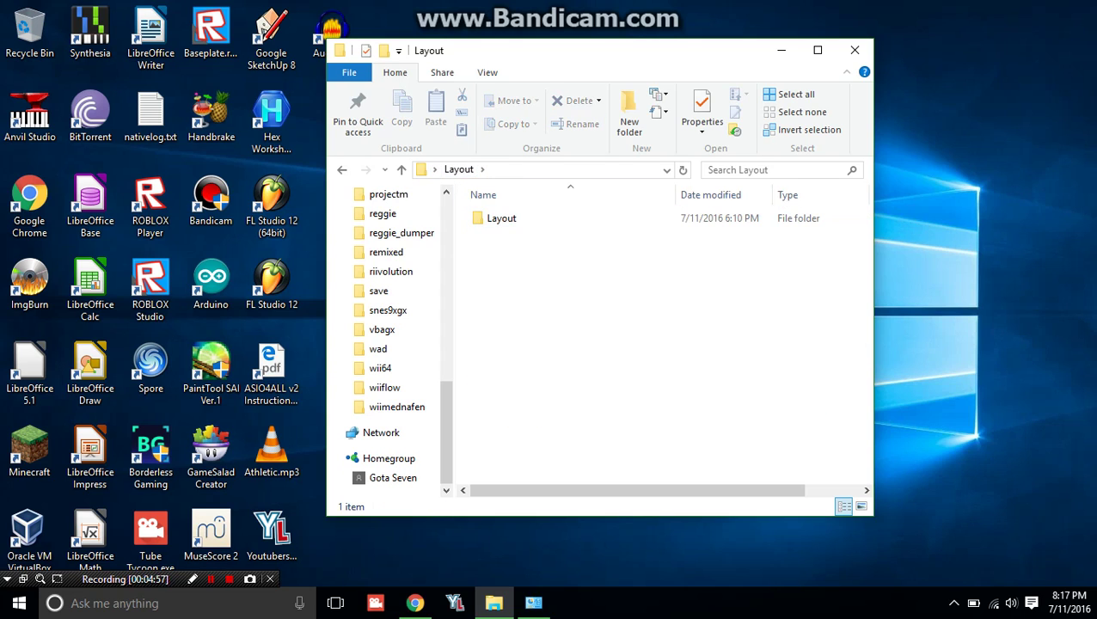
Arrange the extracted Layout folder's window side by side with a new File Explorer window.
key(super+Left)
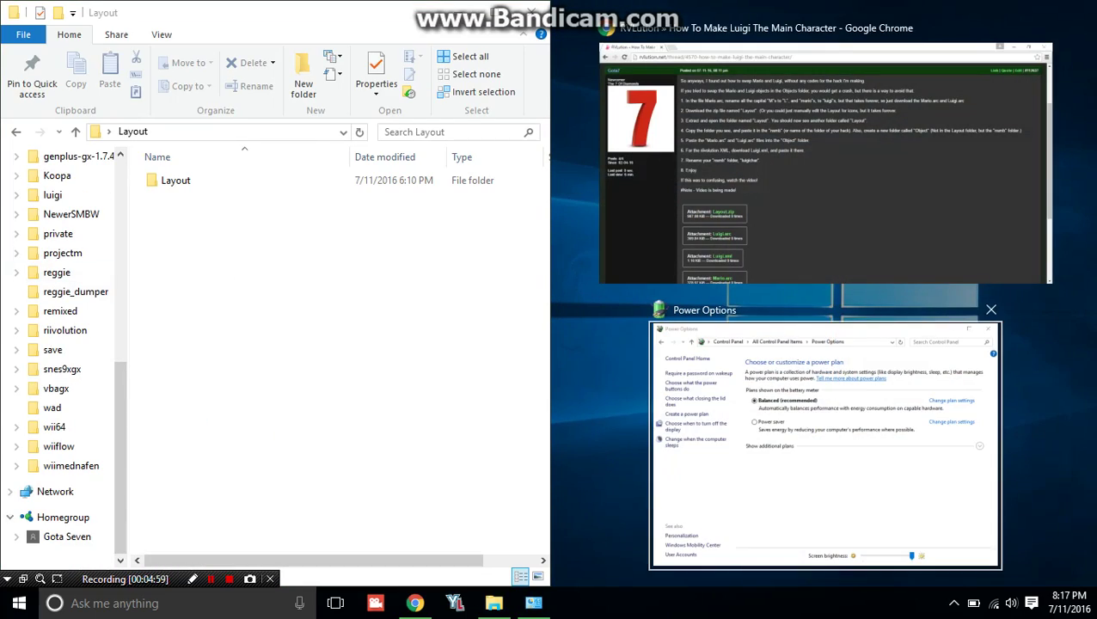
key(Escape)
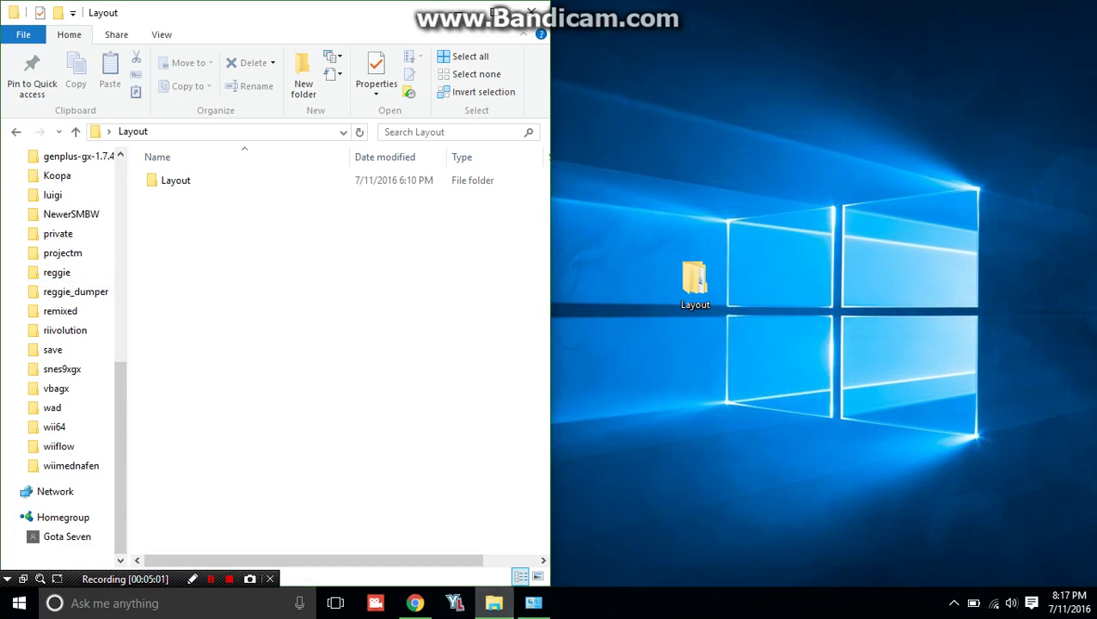
click(493, 603)
click(493, 604)
right_click(493, 604)
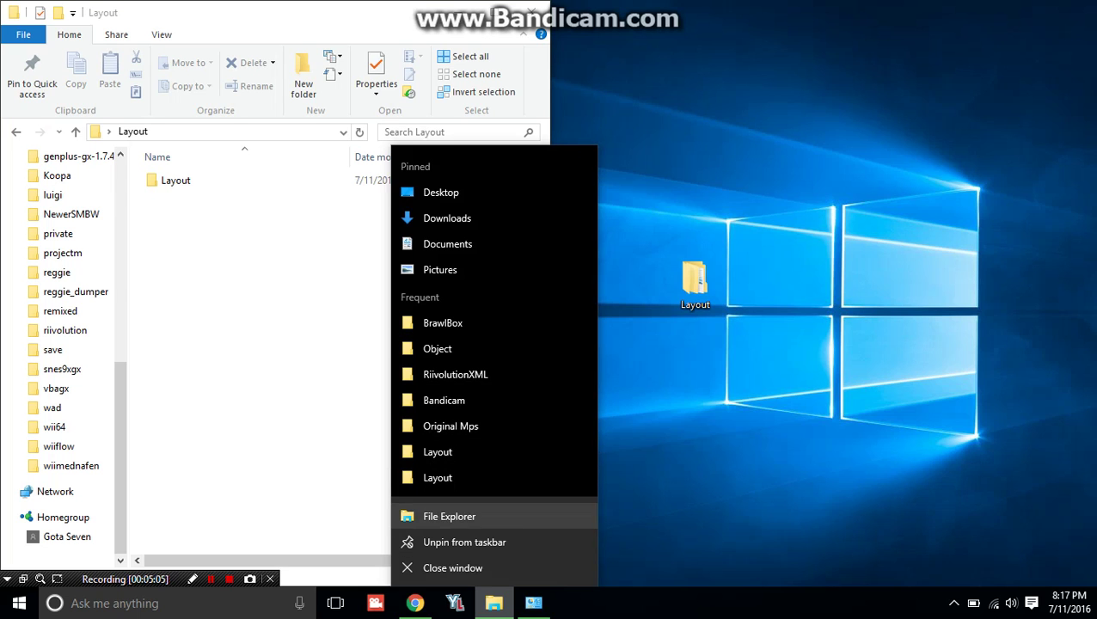
click(448, 515)
key(super+Right)
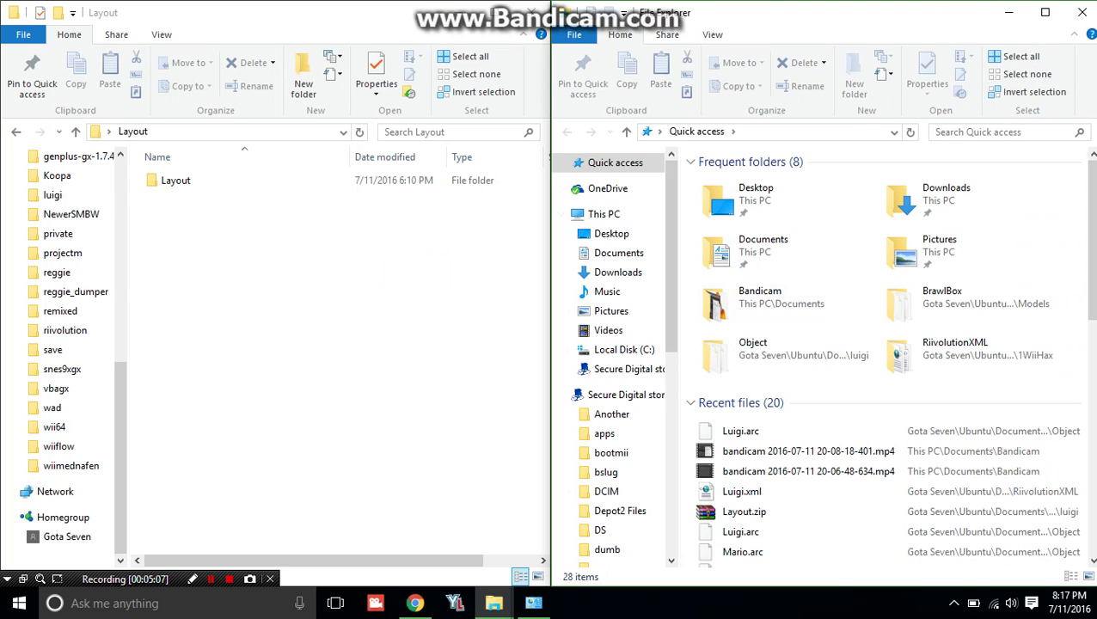
Open the SD card (E:), view the contents of its luigi folder, and return to the card's root.
click(627, 368)
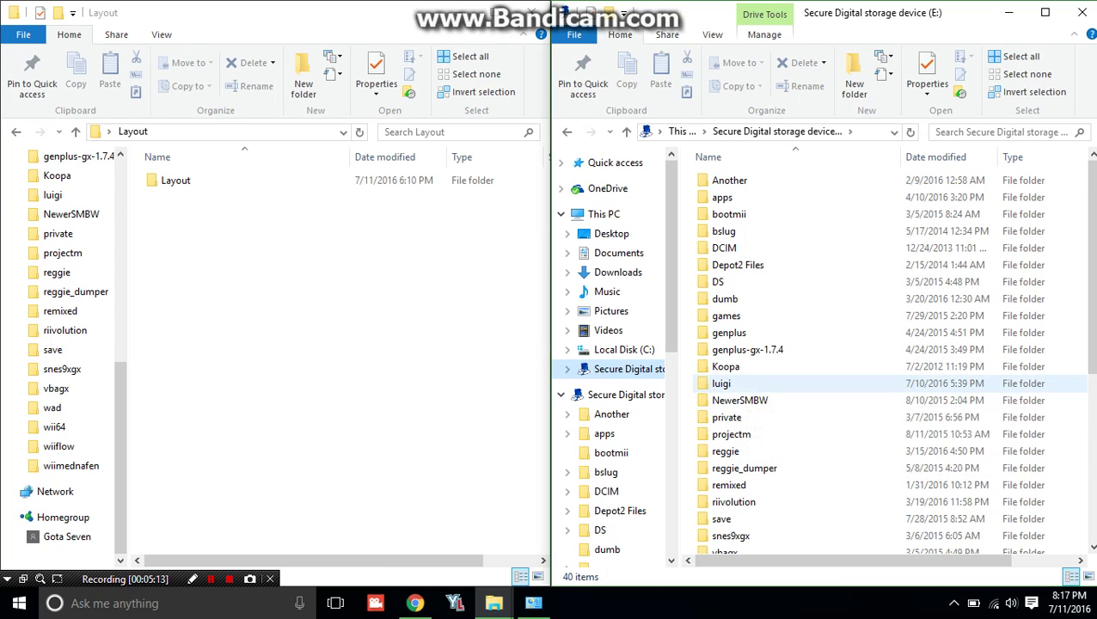
double_click(720, 383)
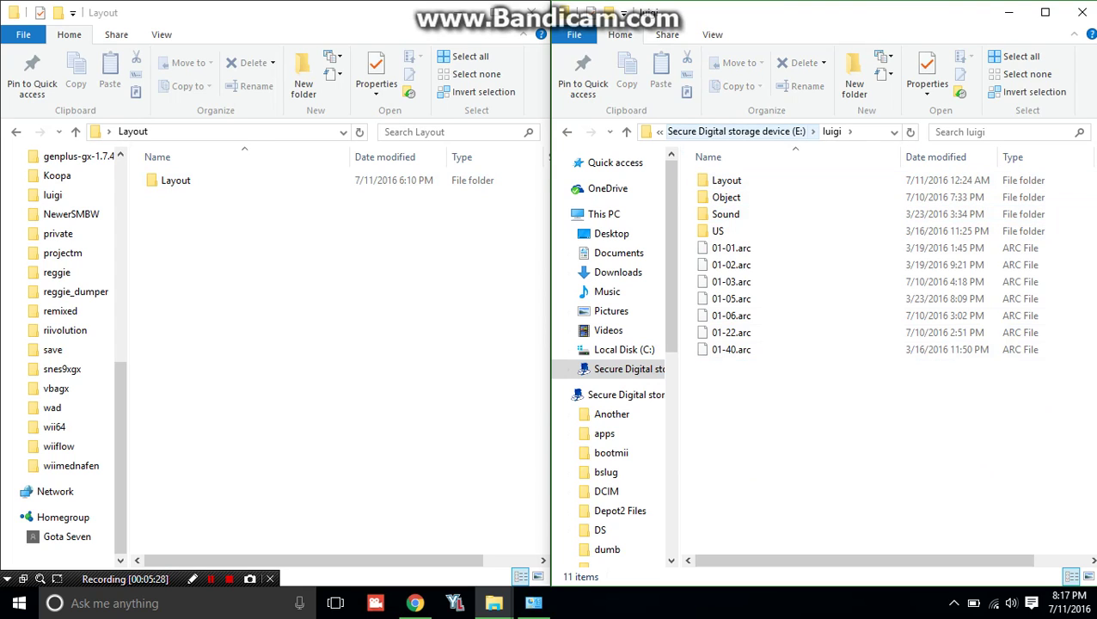
click(736, 131)
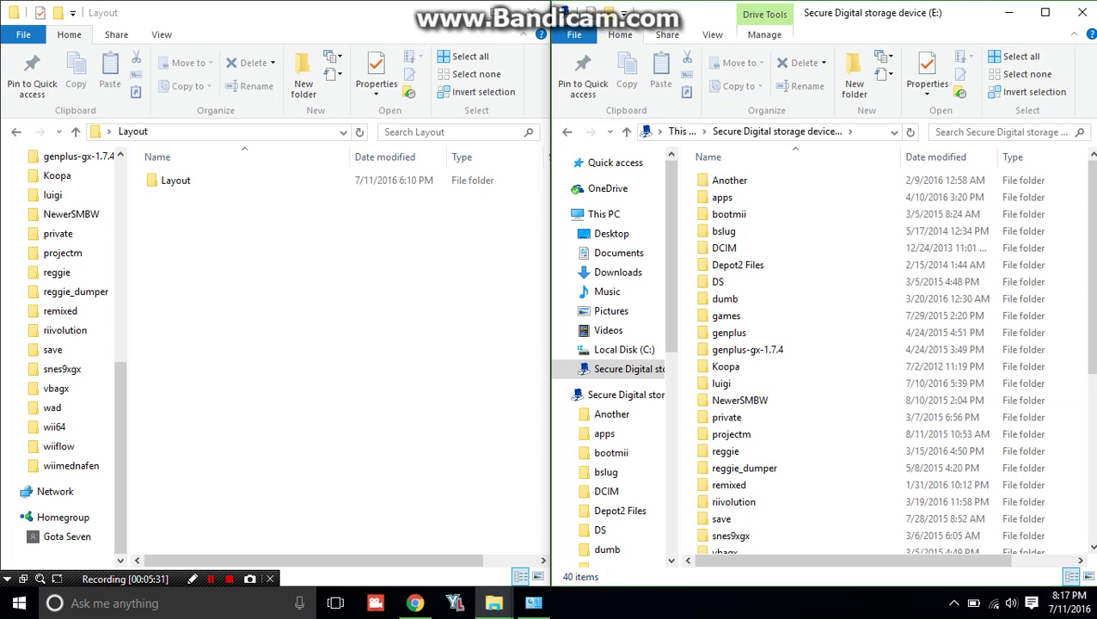
Create a new folder named luigihack in the SD card's root and open it.
right_click(688, 330)
mouse_move(724, 523)
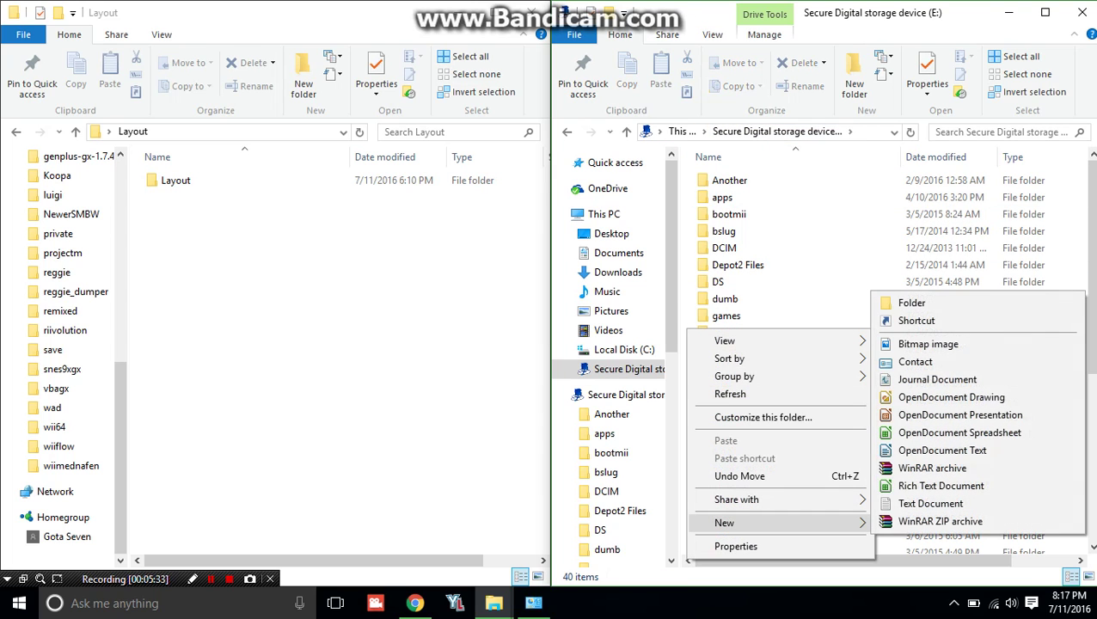
click(911, 302)
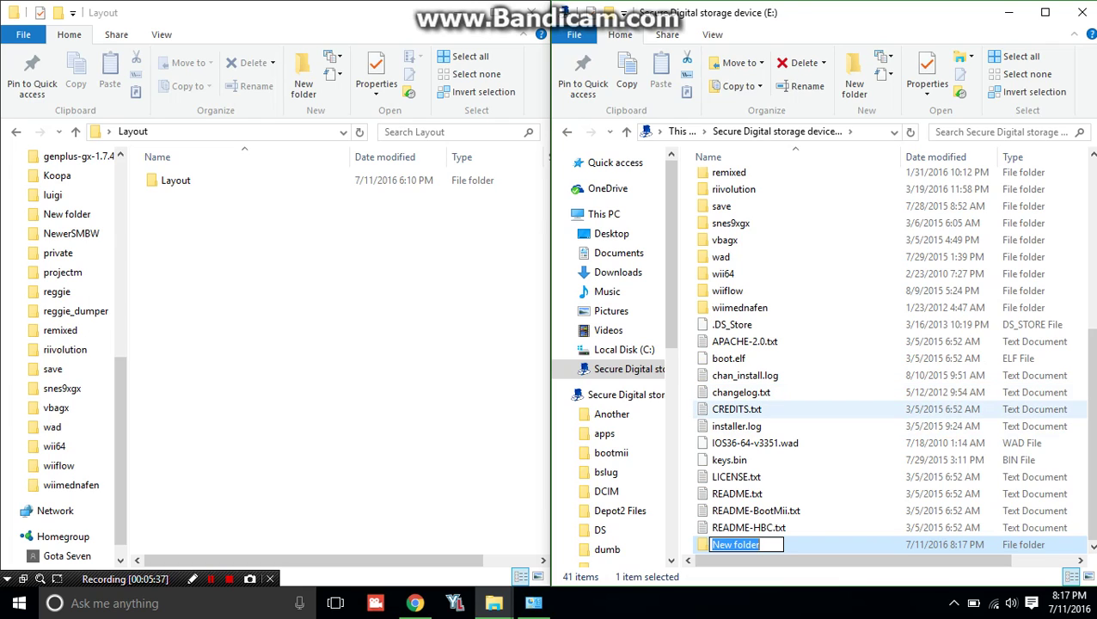
text(luigi)
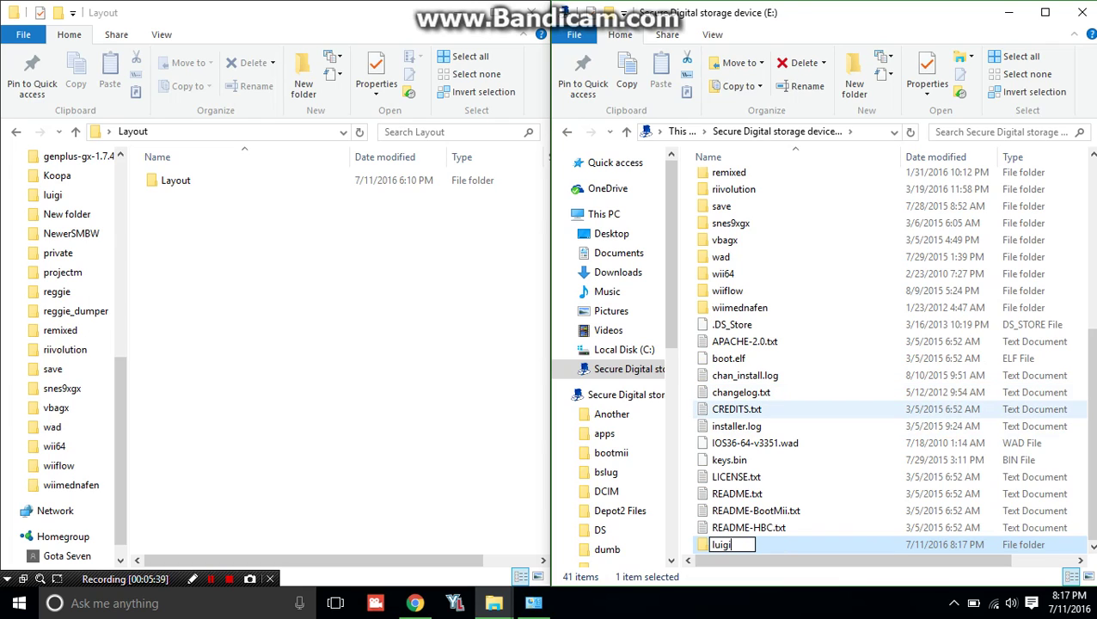
text(hack)
key(Return)
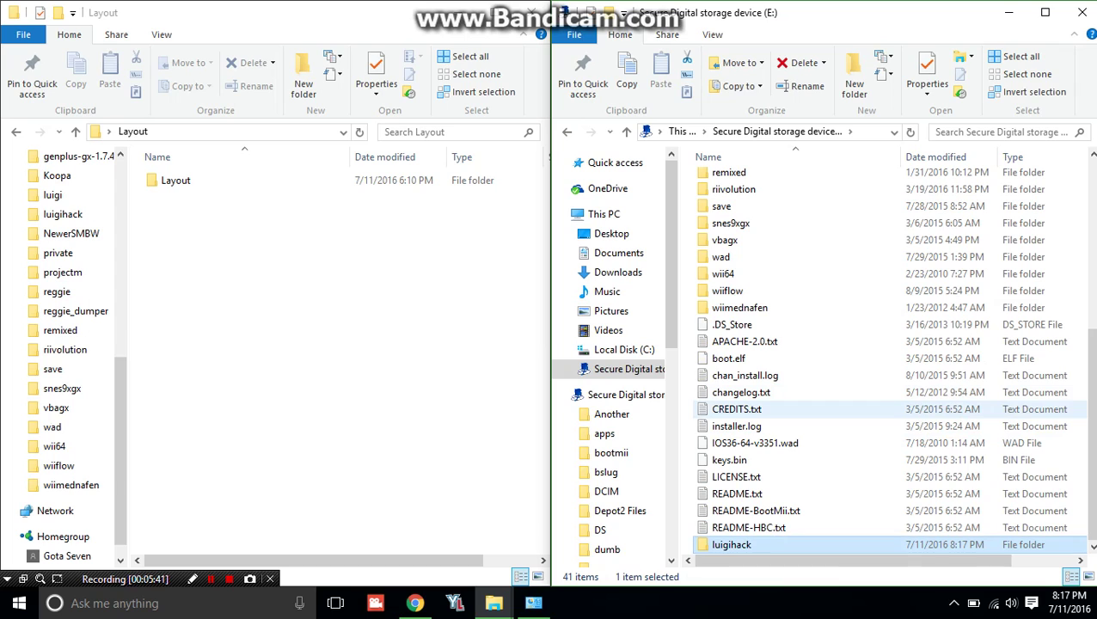
key(Return)
Copy the inner Layout folder from the extracted folder into the luigihack folder on the SD card.
click(318, 275)
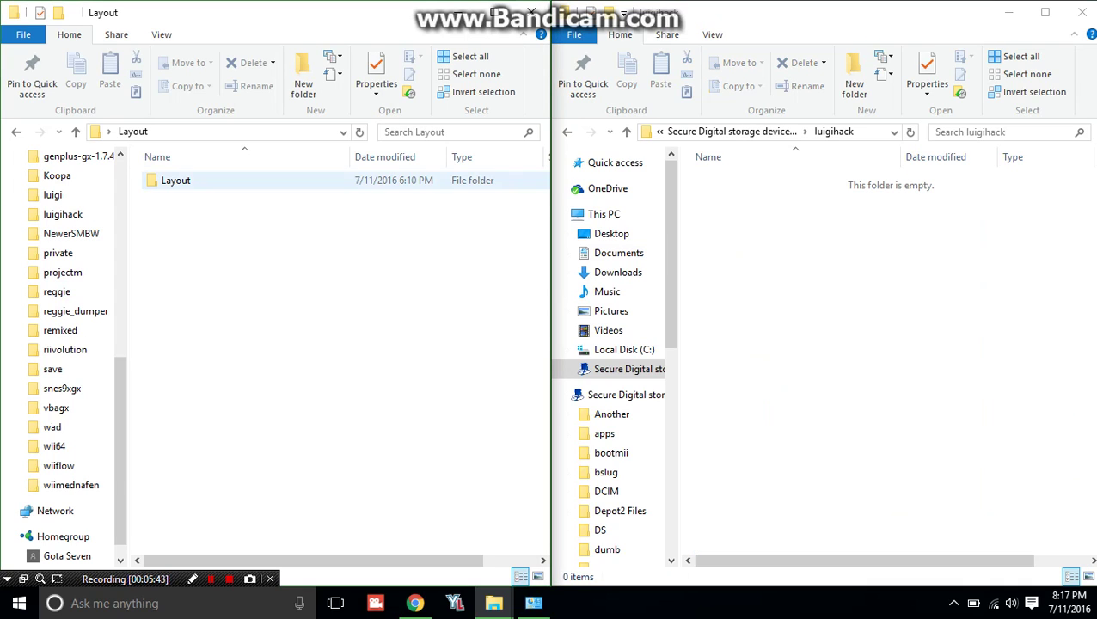
click(175, 181)
key(ctrl+c)
click(843, 301)
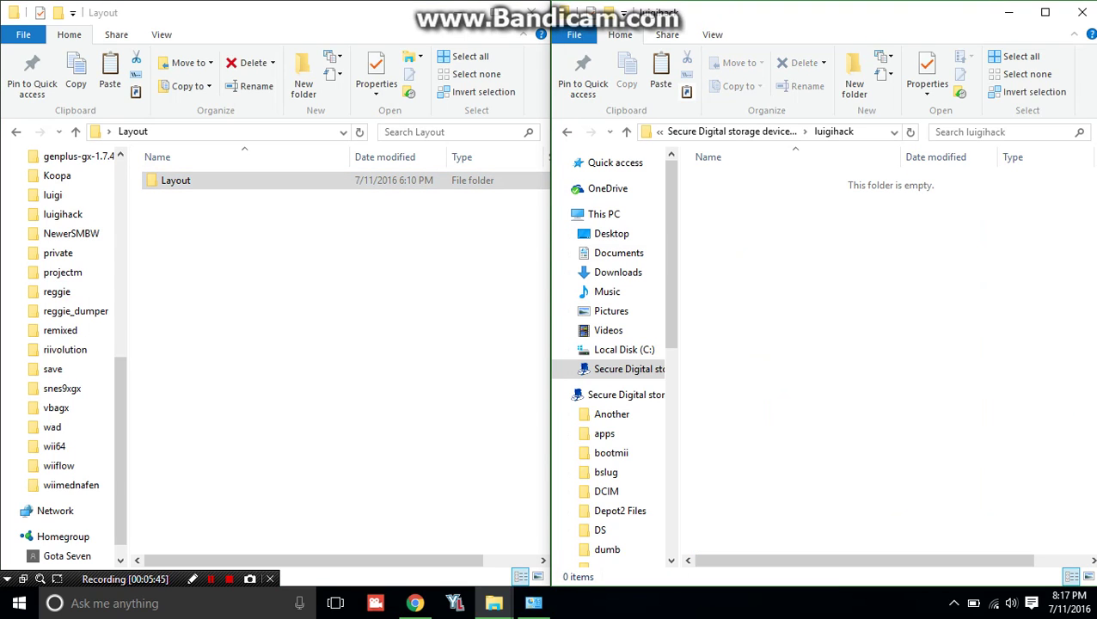
key(ctrl+v)
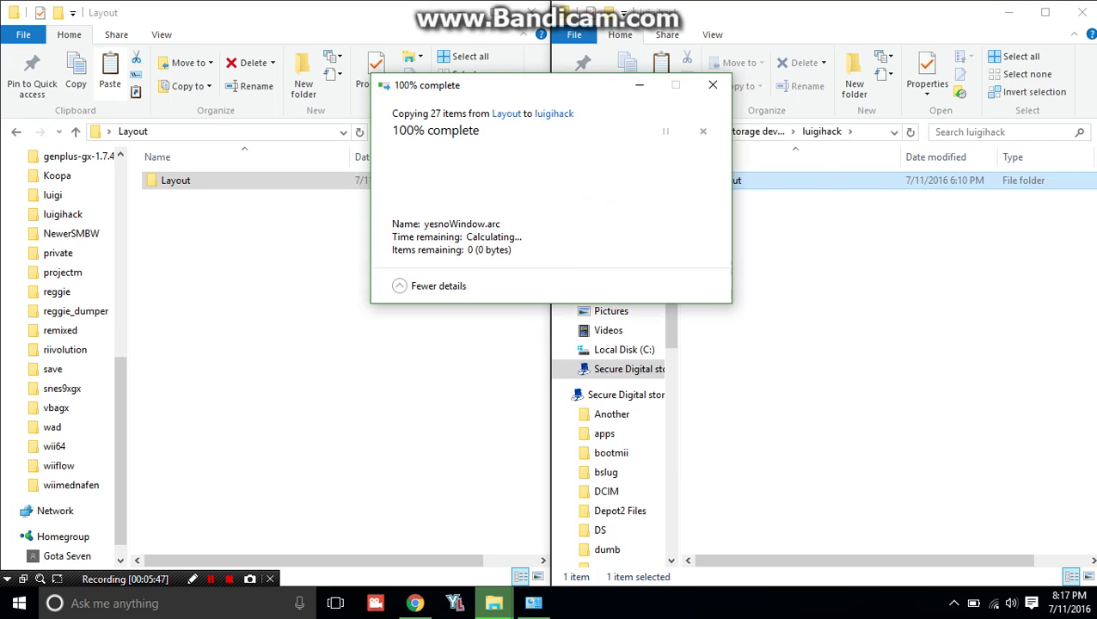
View the copied Layout folder's contents, return to luigihack, and close the extracted folder's window.
double_click(726, 180)
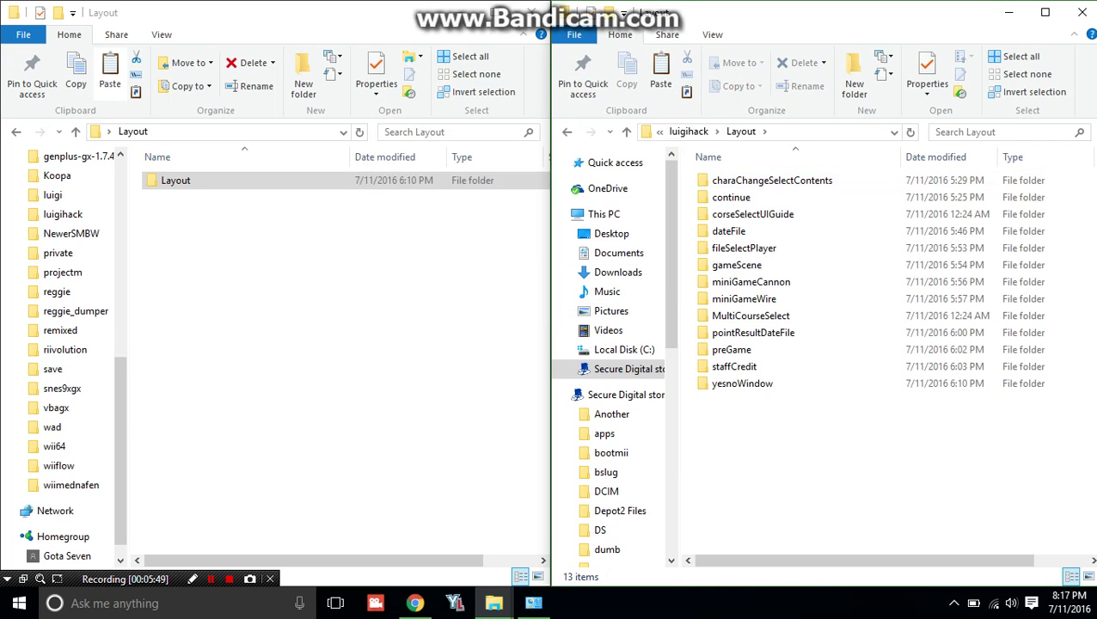
key(BackSpace)
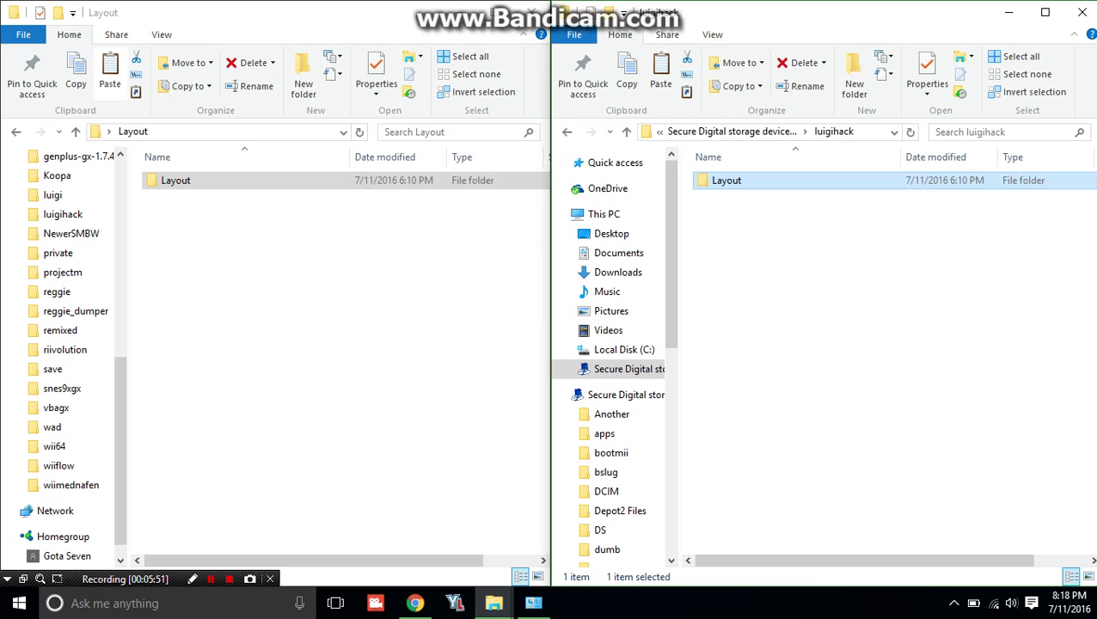
click(343, 284)
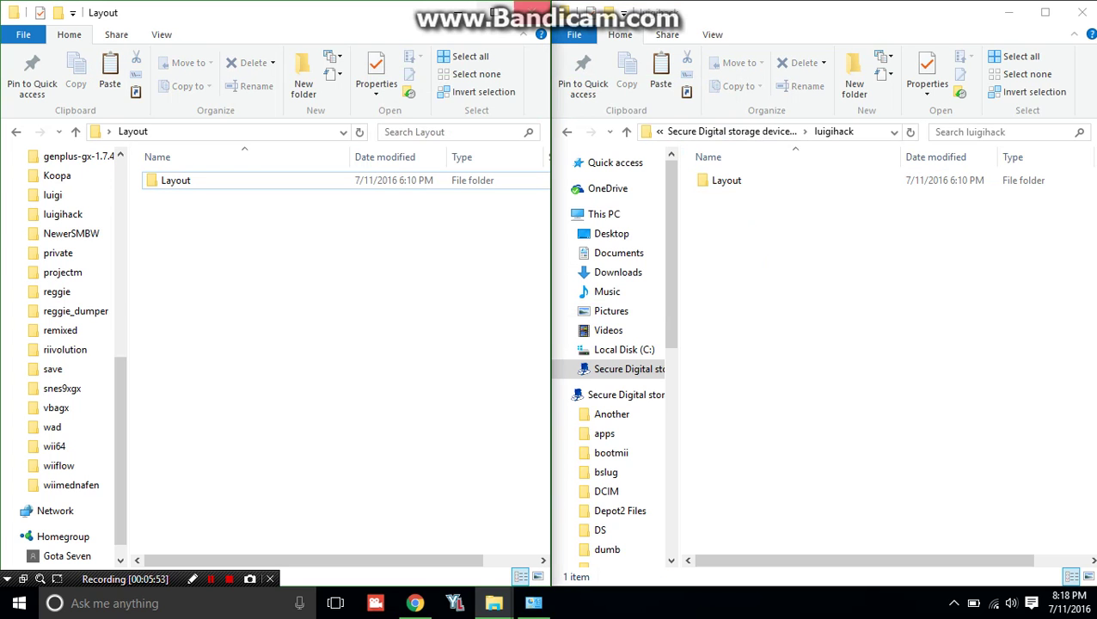
click(531, 12)
Create a new folder named Object inside luigihack and open it.
right_click(780, 308)
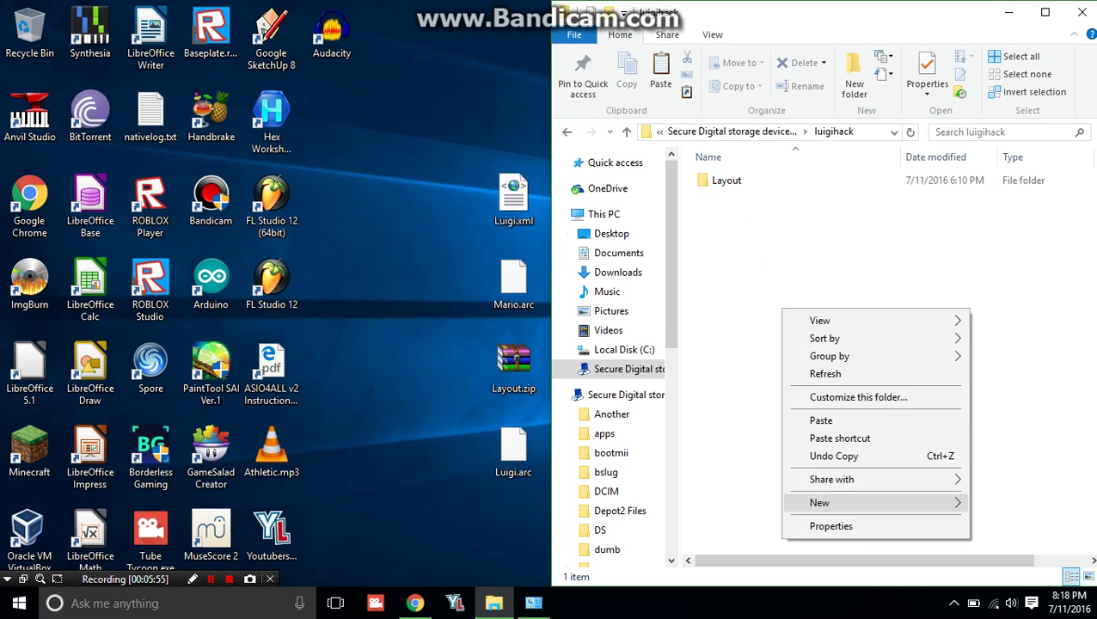
mouse_move(851, 501)
click(610, 282)
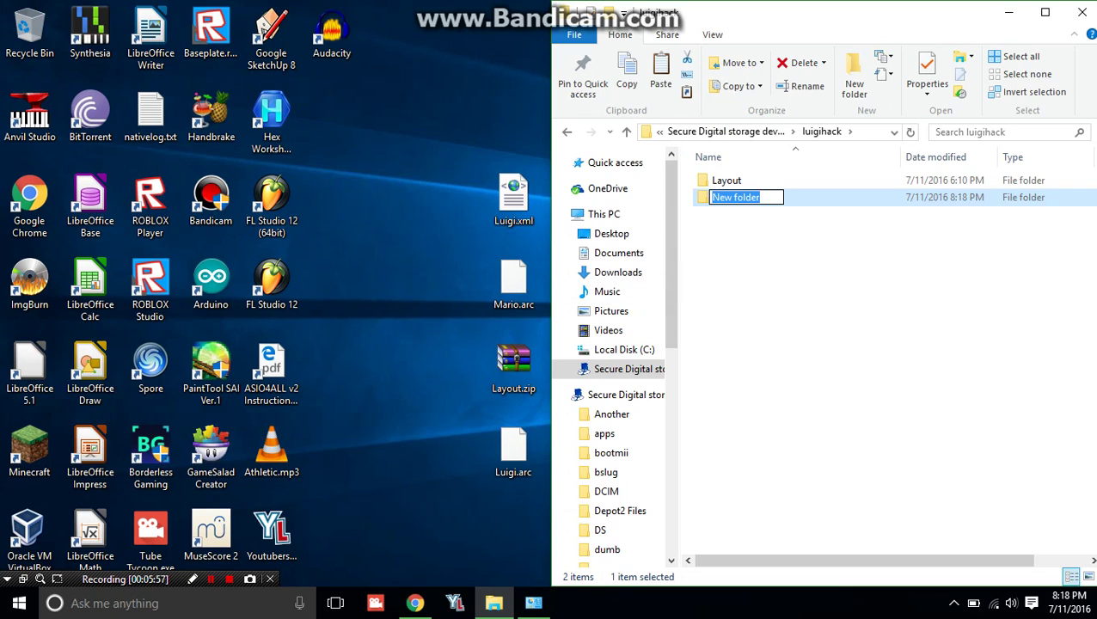
text(Object)
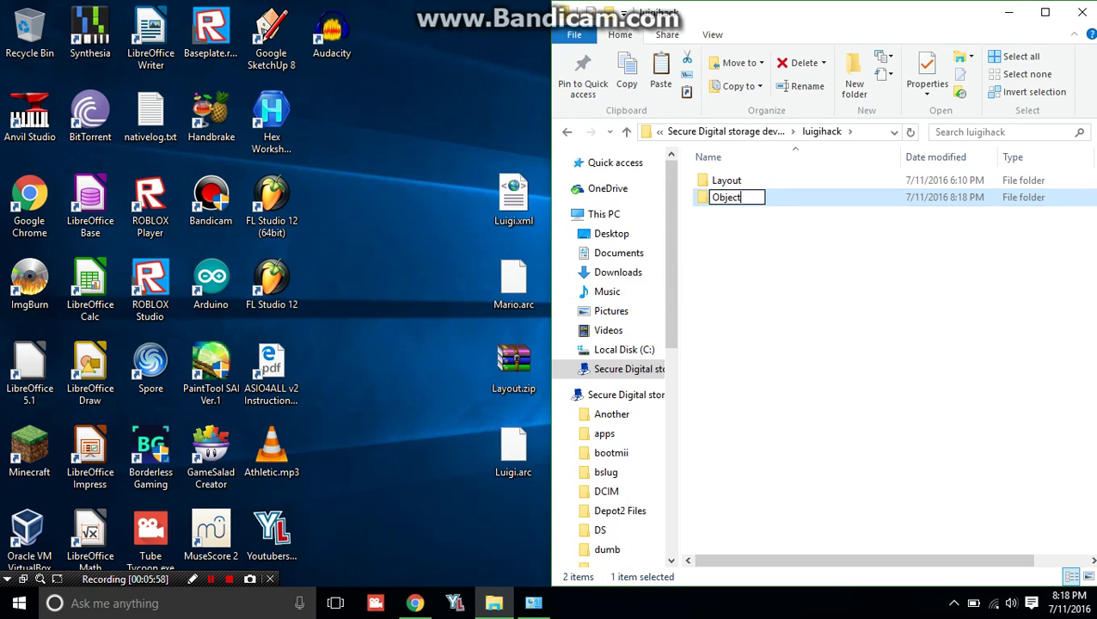
key(Return)
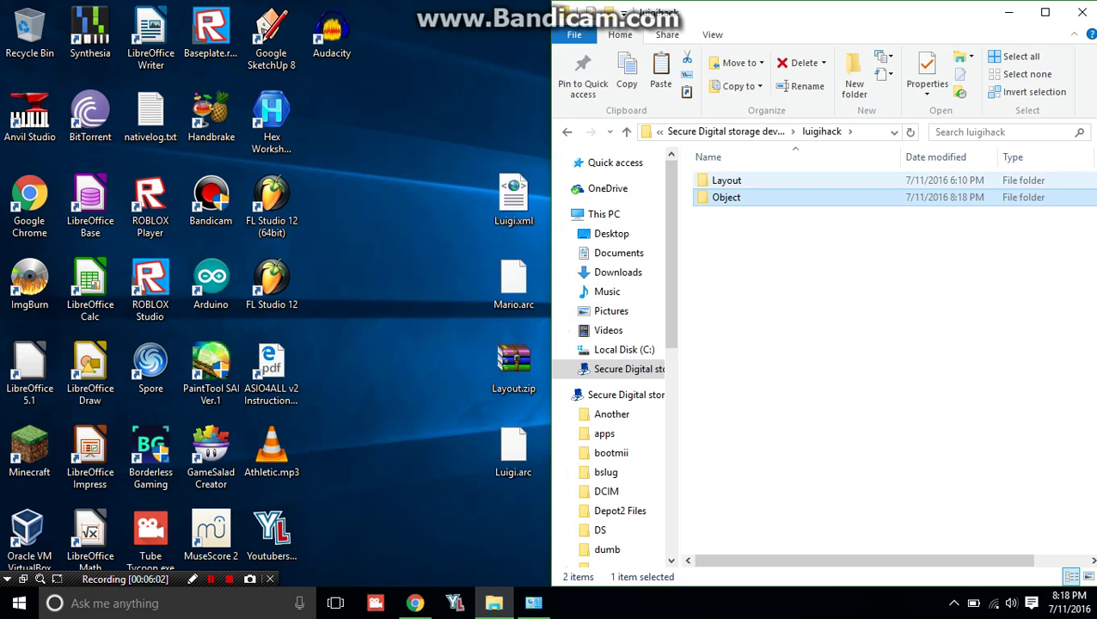
key(Return)
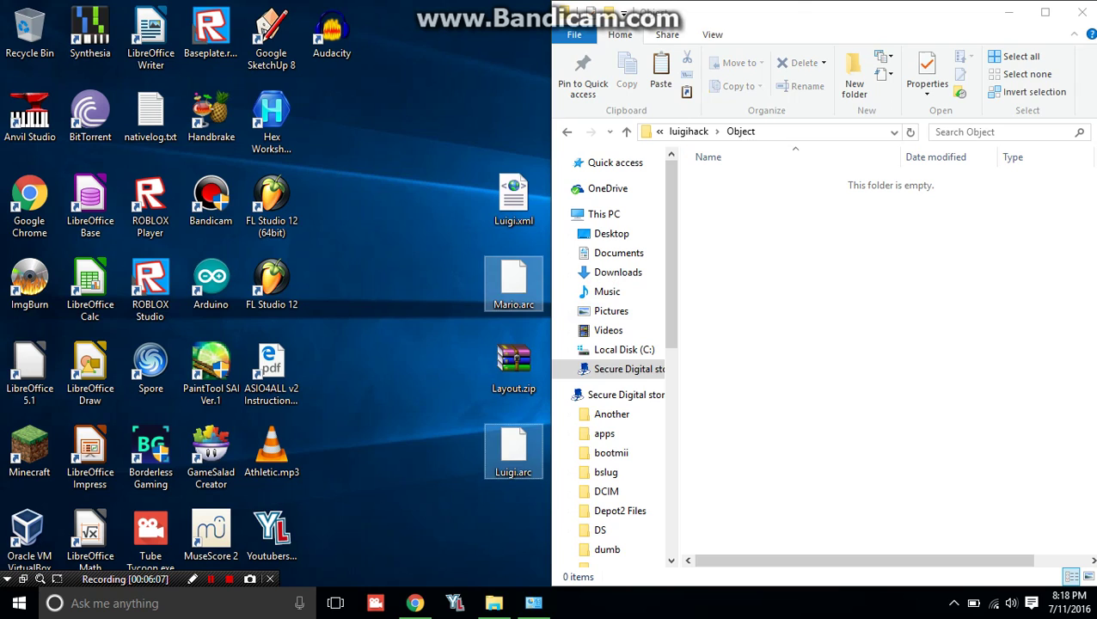
Copy Mario.arc and Luigi.arc from the desktop into the Object folder.
click(842, 327)
key(ctrl+v)
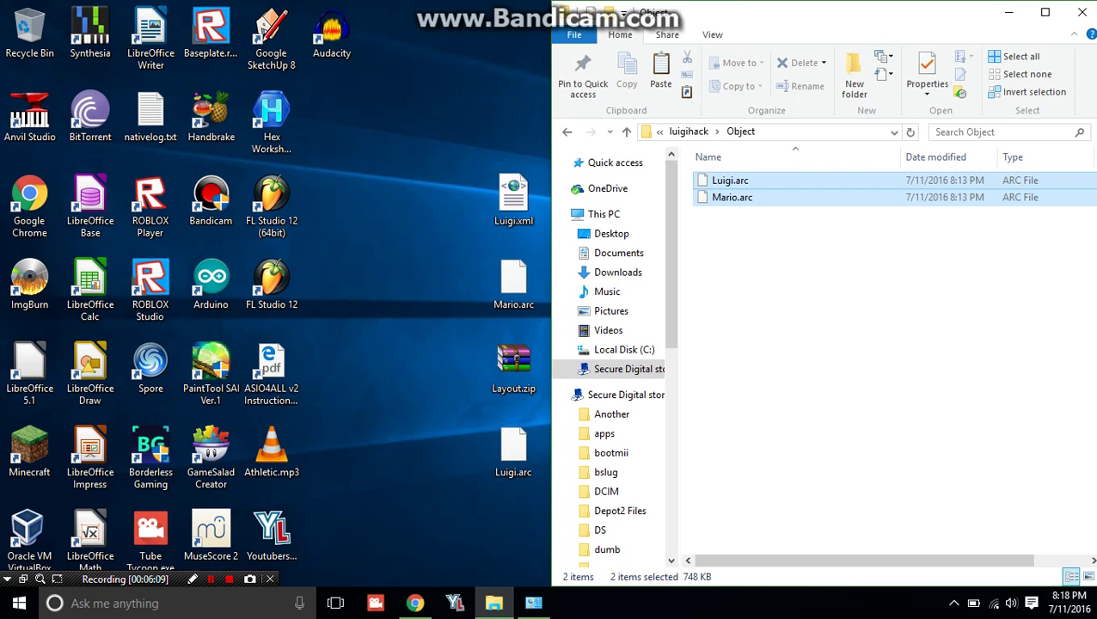
click(842, 292)
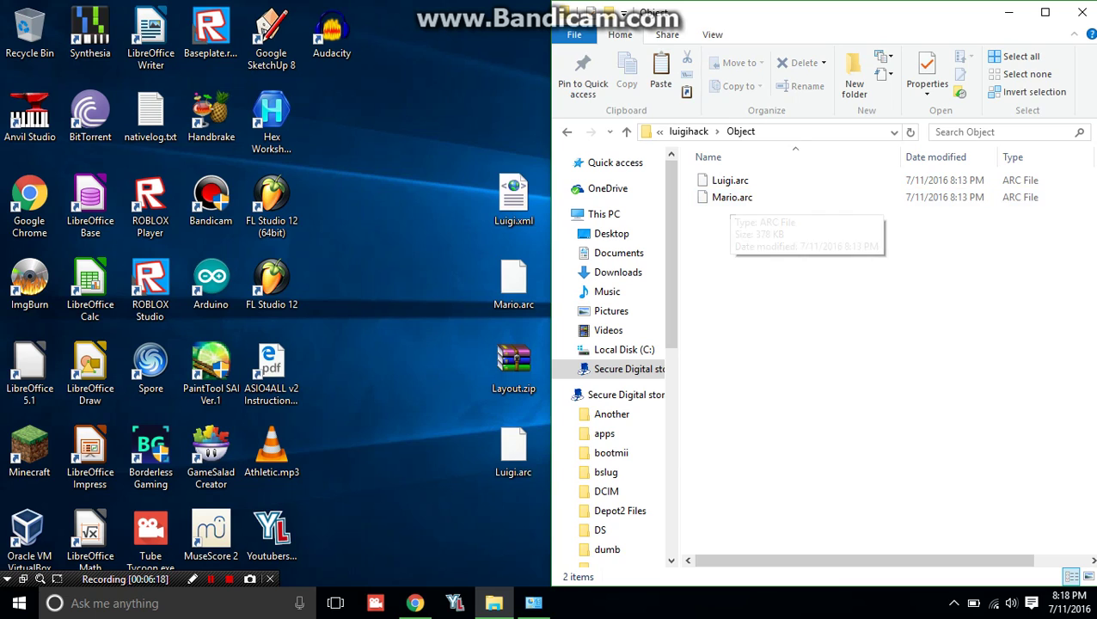
Examine Mario.arc and Luigi.arc in the Object folder and return to the luigihack folder.
click(731, 197)
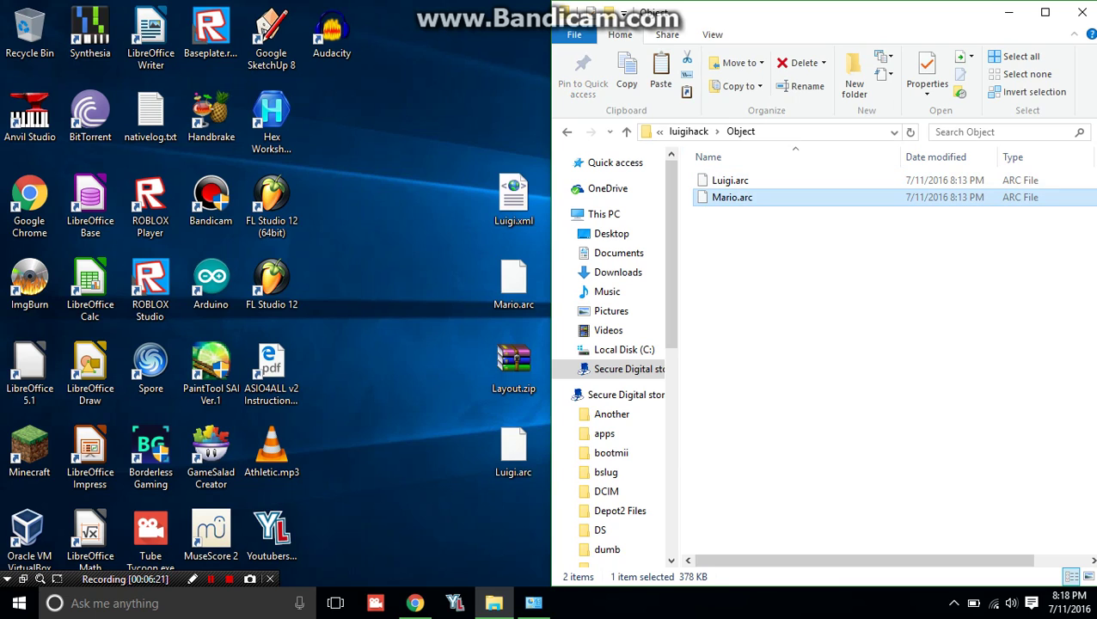
click(756, 257)
click(730, 180)
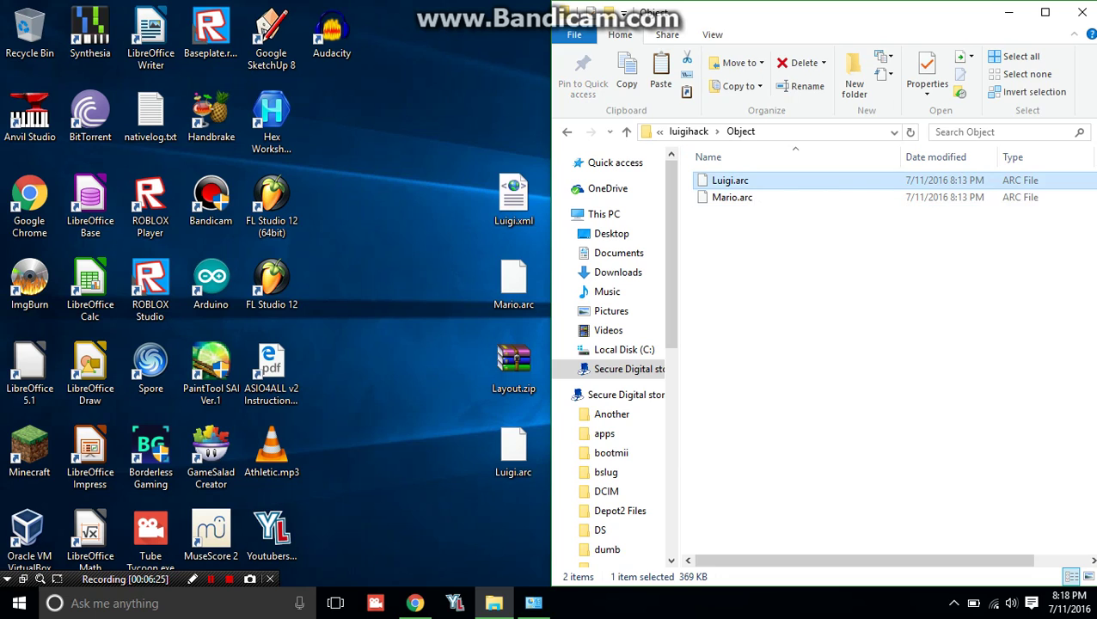
click(765, 266)
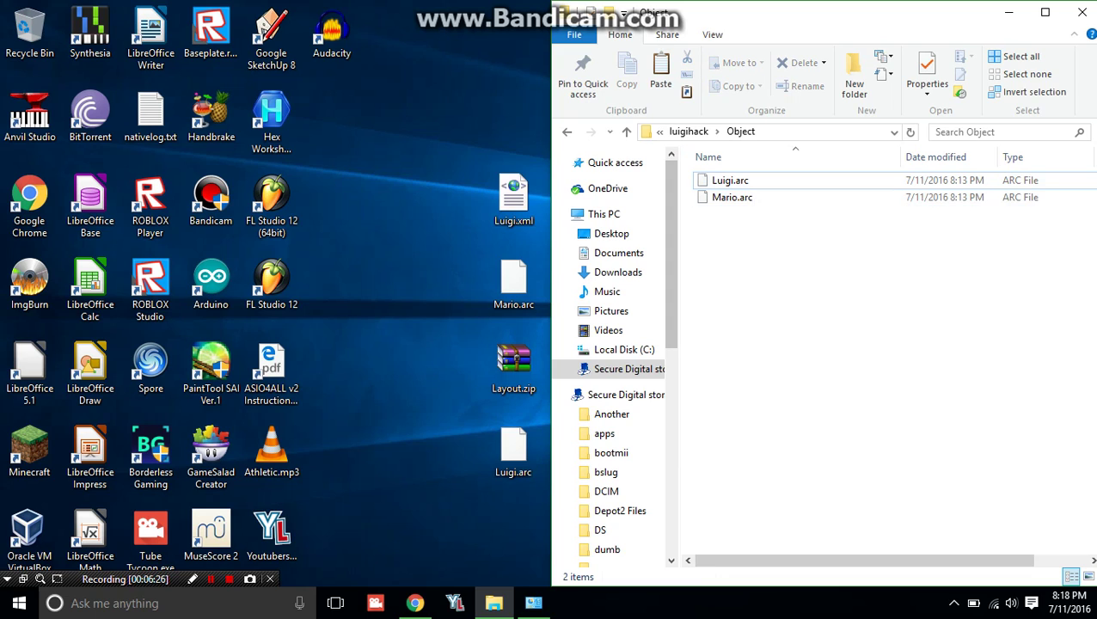
click(688, 132)
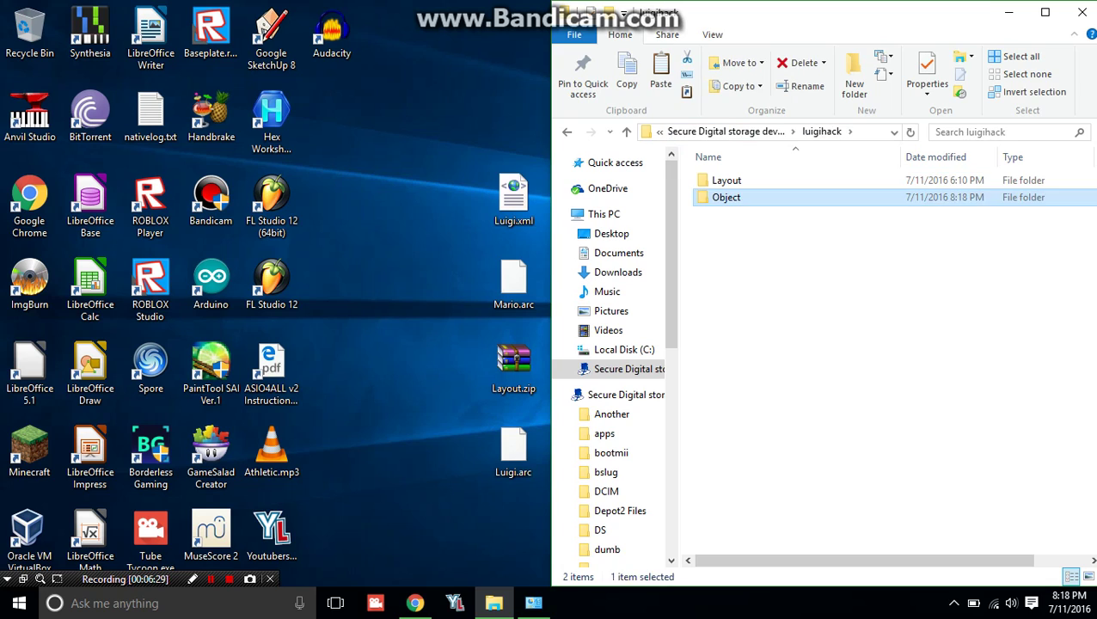
drag(738, 228, 781, 307)
drag(760, 268, 711, 312)
drag(795, 314, 952, 410)
drag(935, 364, 894, 349)
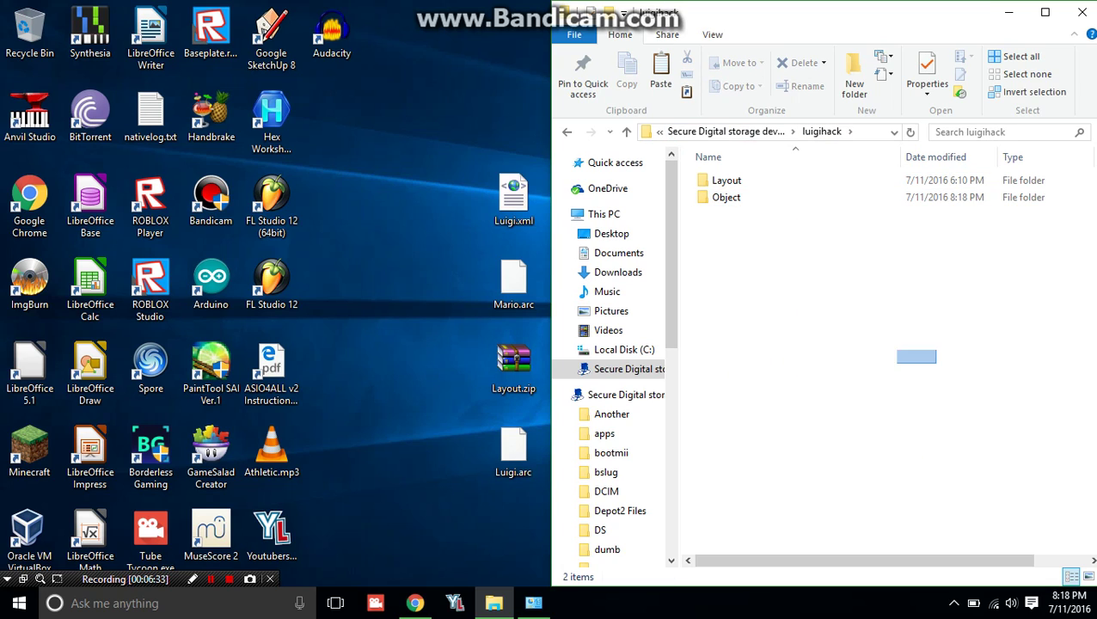
drag(853, 392, 932, 433)
drag(900, 382, 885, 268)
Copy Luigi.xml from the desktop into the riivolution folder on the SD card.
click(725, 132)
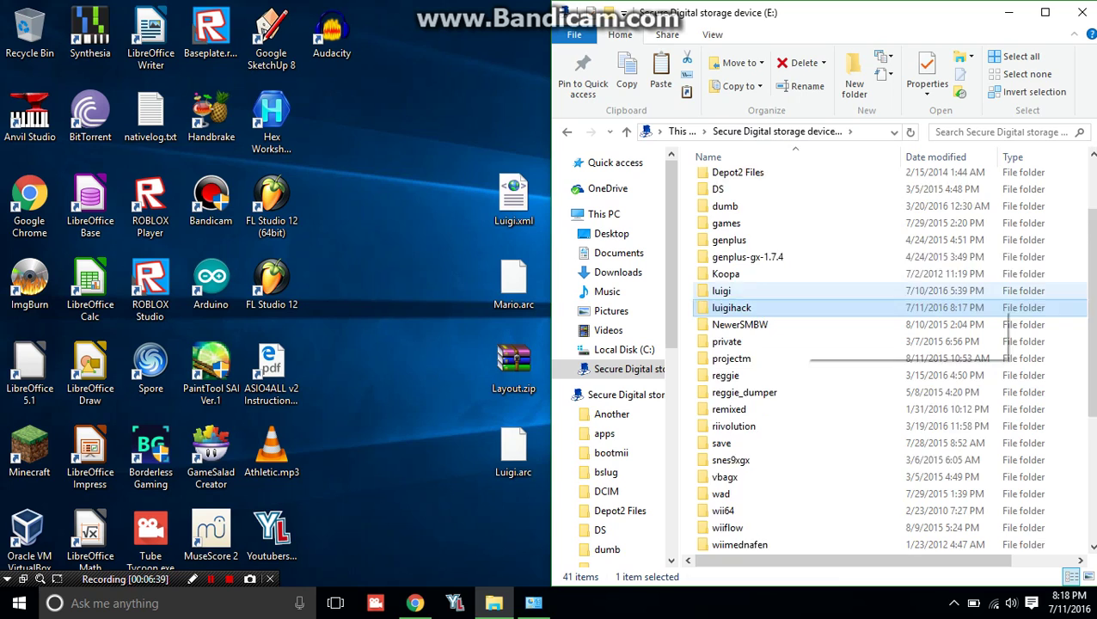
scroll(739, 291, down, 1)
double_click(736, 376)
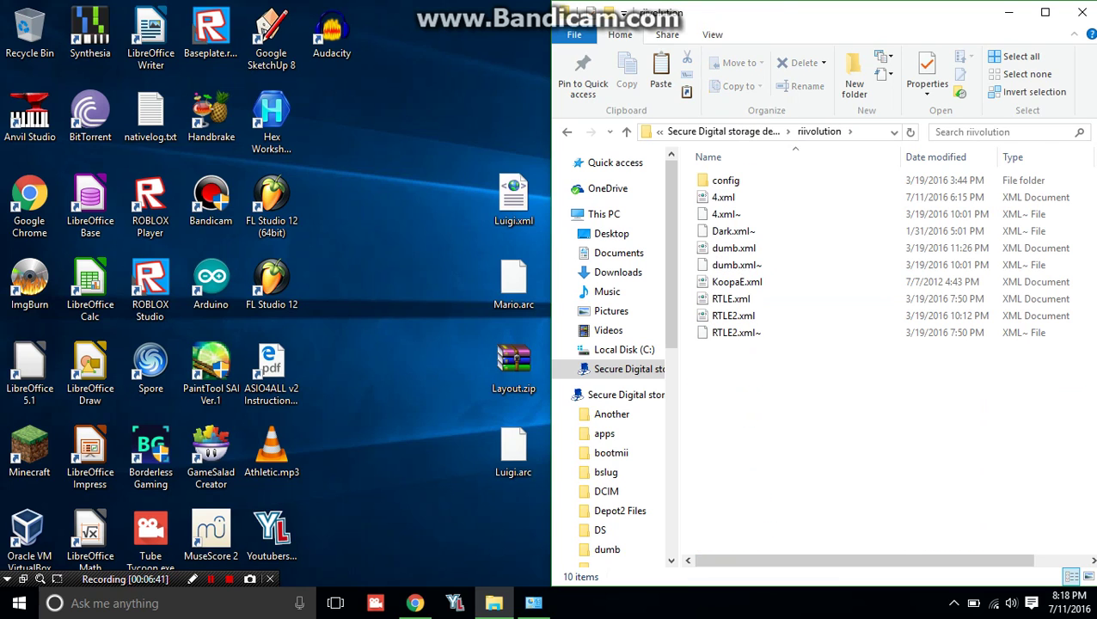
click(513, 199)
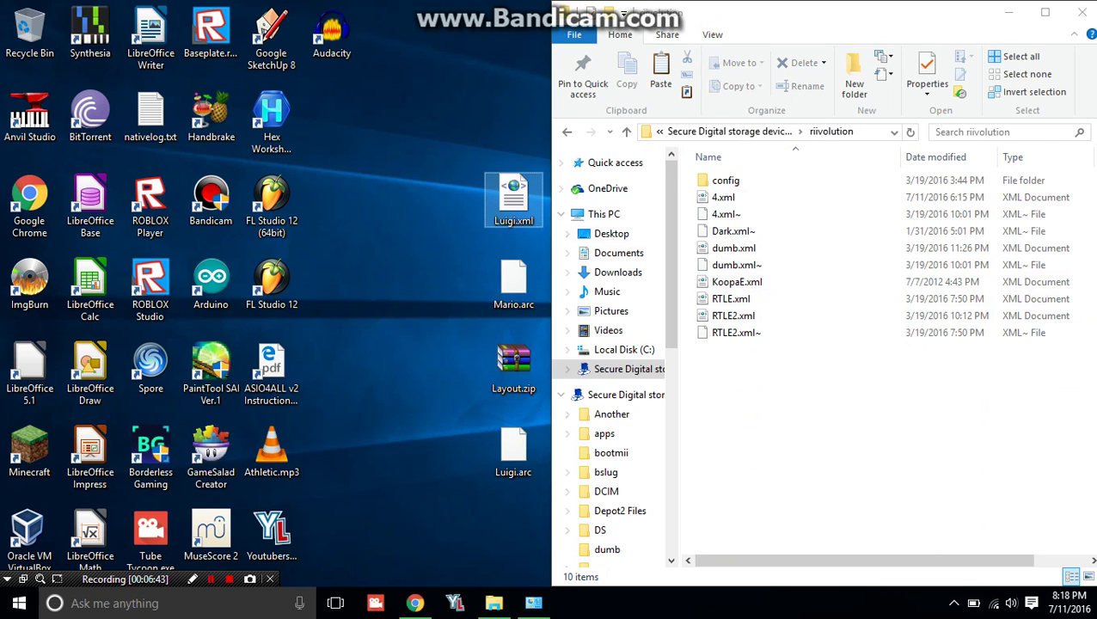
click(815, 432)
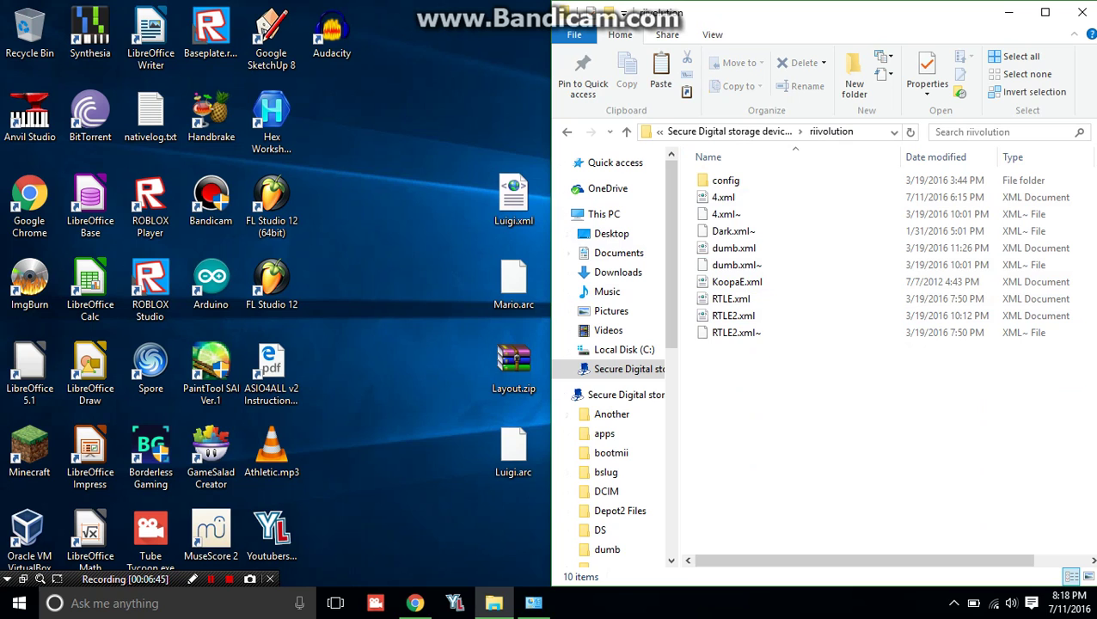
key(ctrl+v)
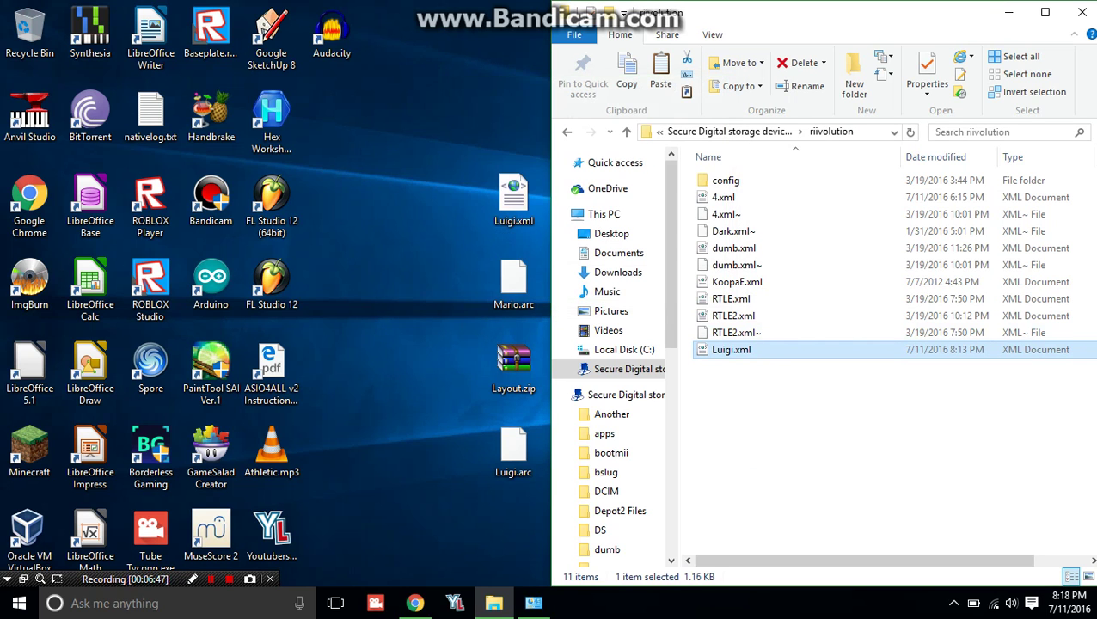
Open the Luigi.xml copy in the riivolution folder with Notepad for editing.
key(Return)
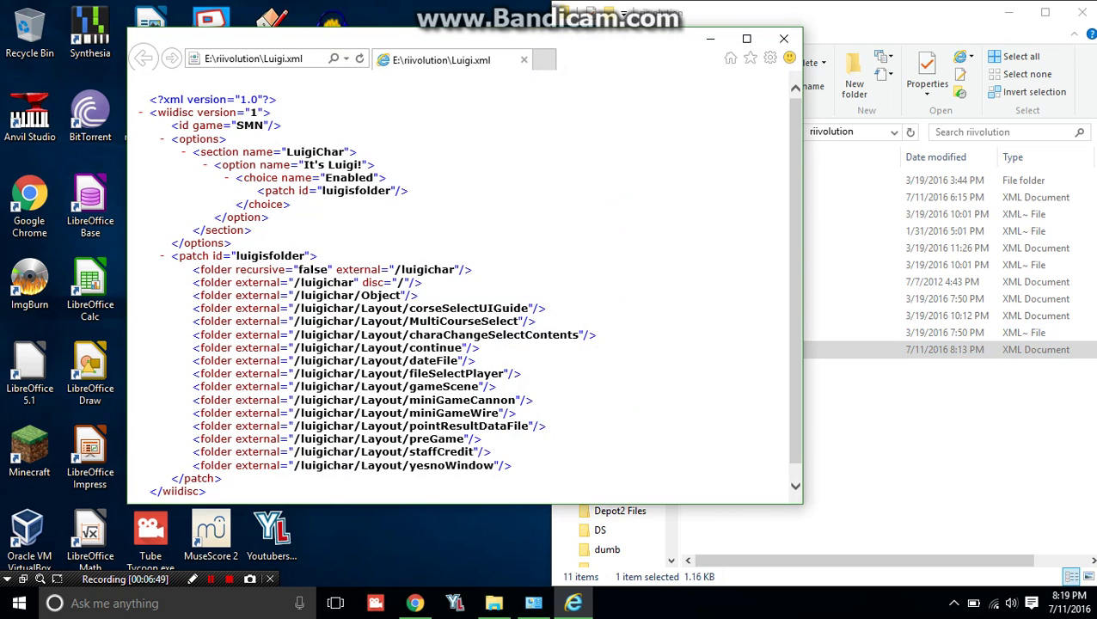
click(783, 38)
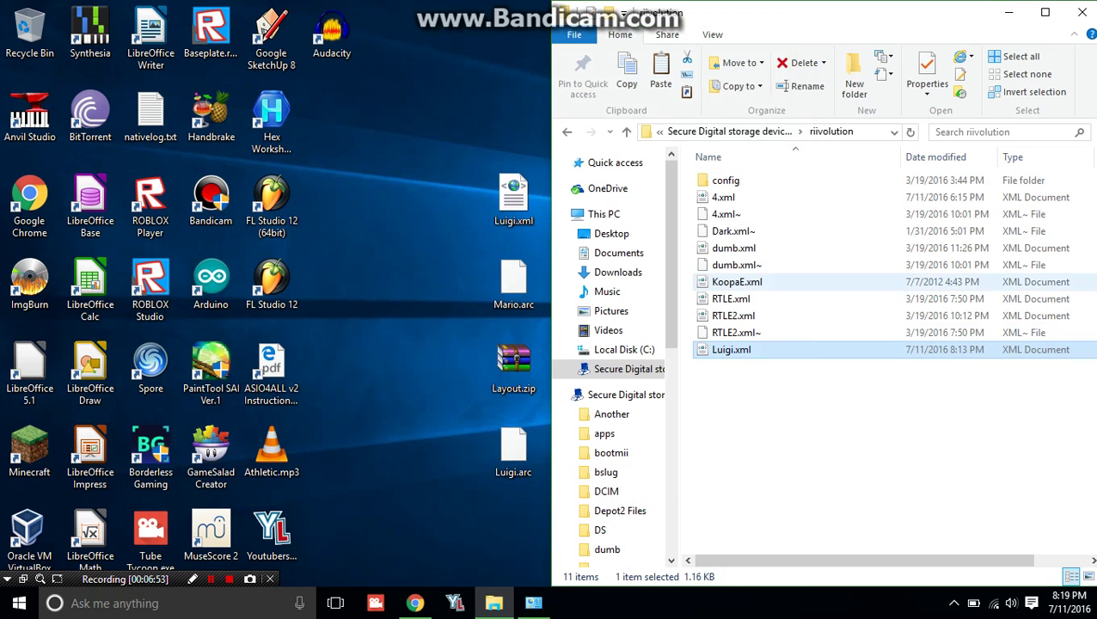
right_click(721, 348)
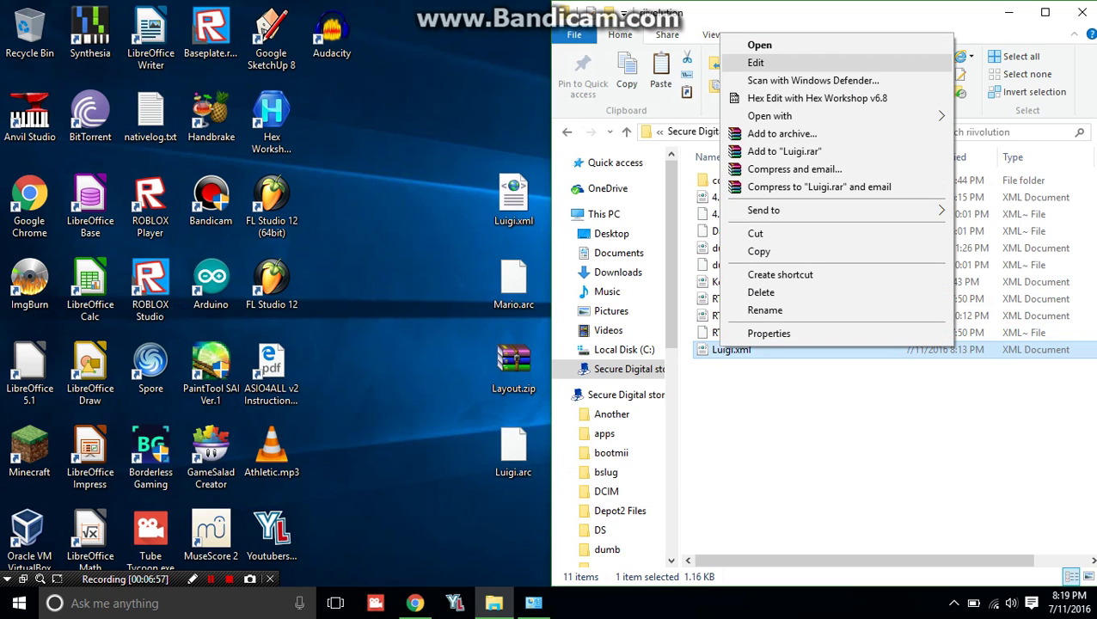
mouse_move(769, 116)
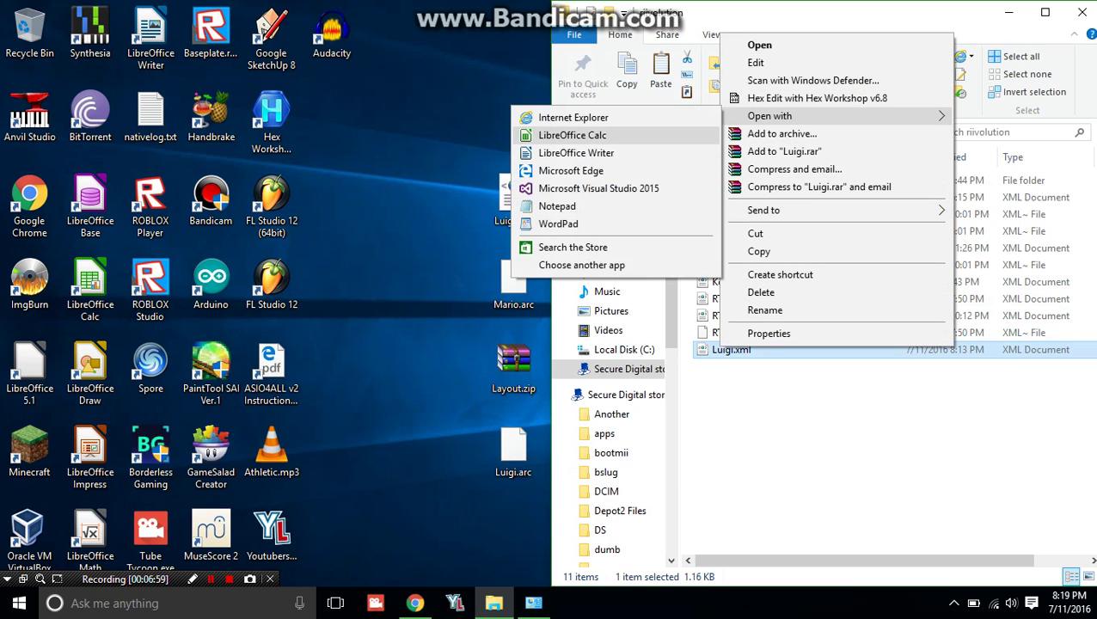
click(557, 206)
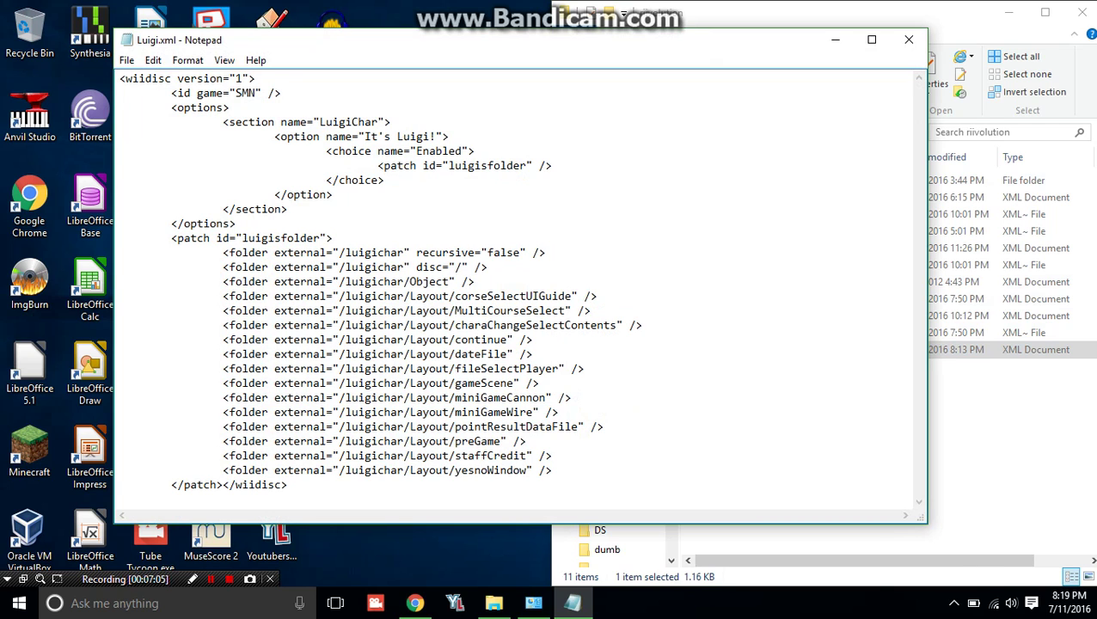
Return File Explorer to the SD card's root and bring the Luigi.xml Notepad window back into full view.
drag(498, 42, 560, 142)
drag(696, 141, 698, 175)
click(731, 132)
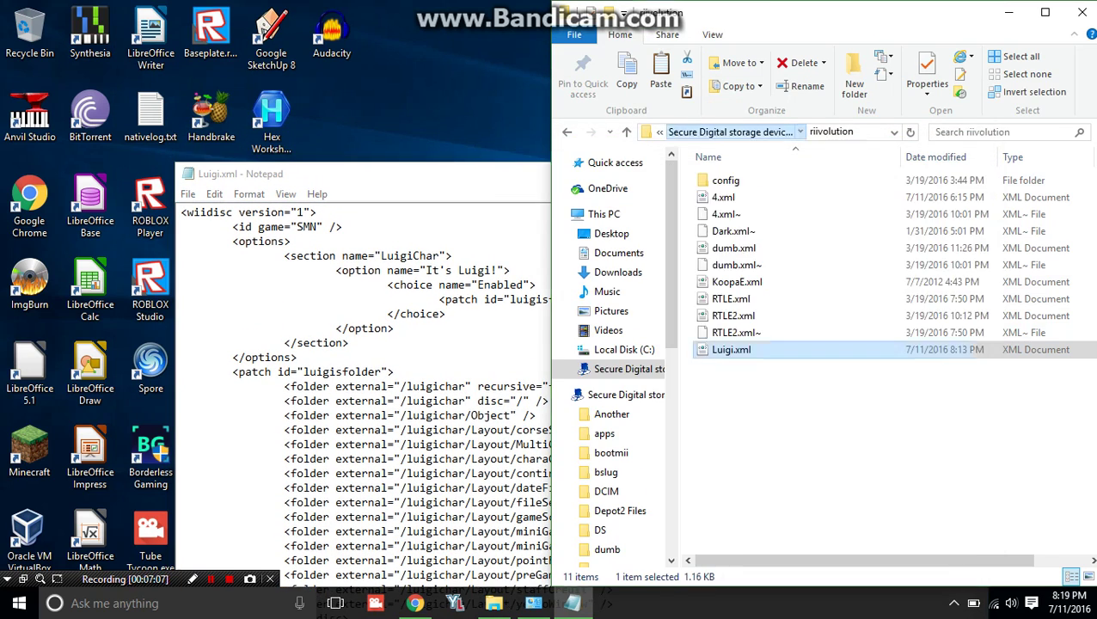
drag(500, 180, 485, 36)
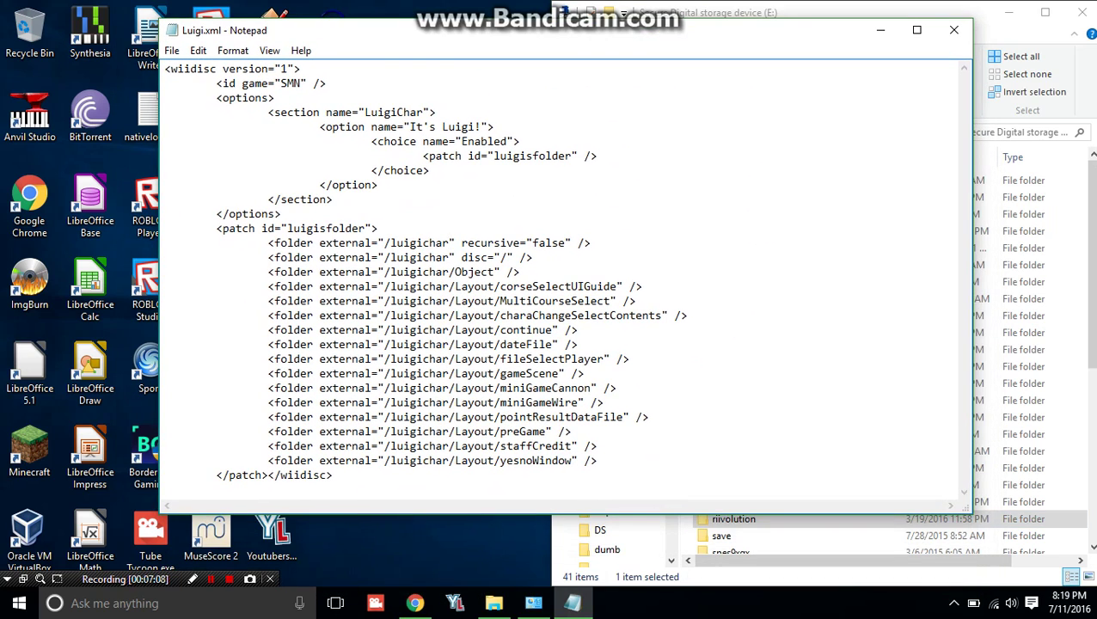
Change the external path of the recursive="false" folder line in Luigi.xml to /luigihack.
key(BackSpace)
key(BackSpace)
key(BackSpace)
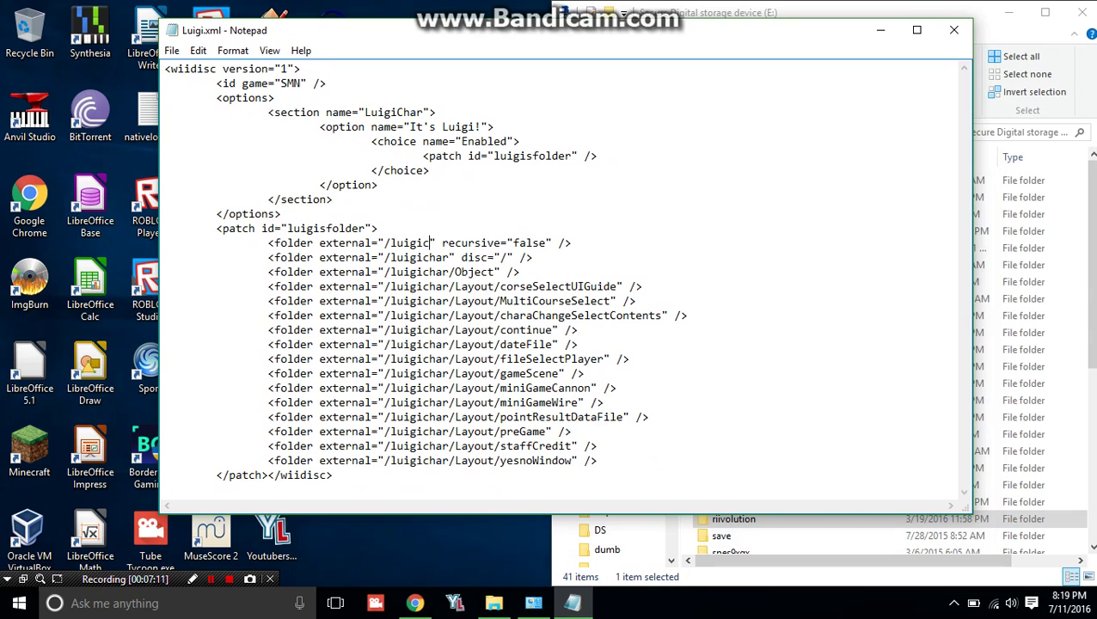
key(BackSpace)
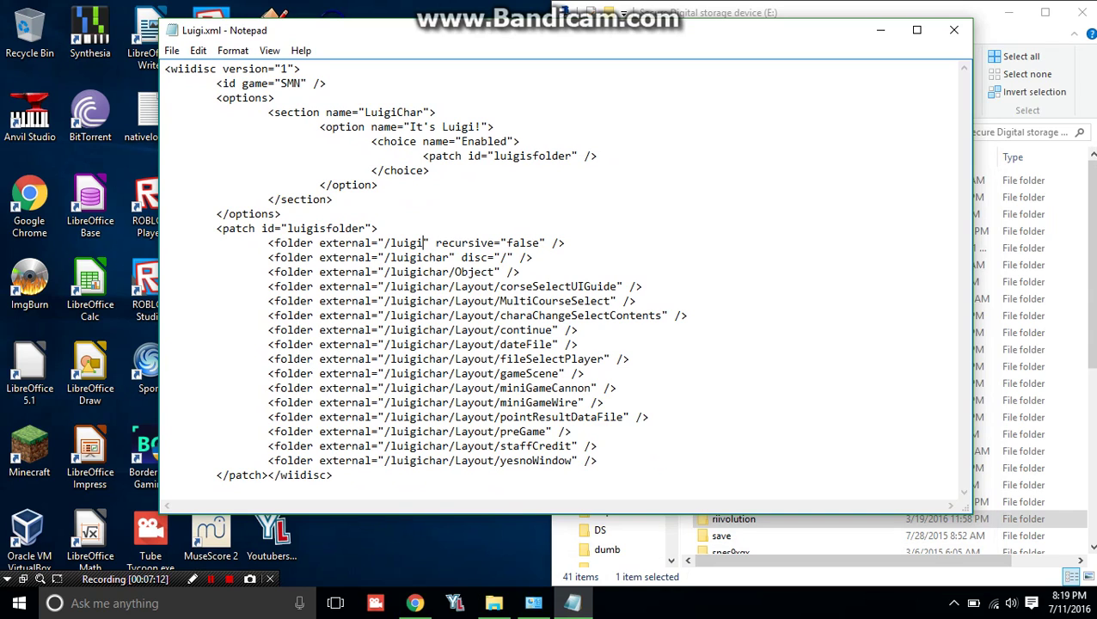
text(hack)
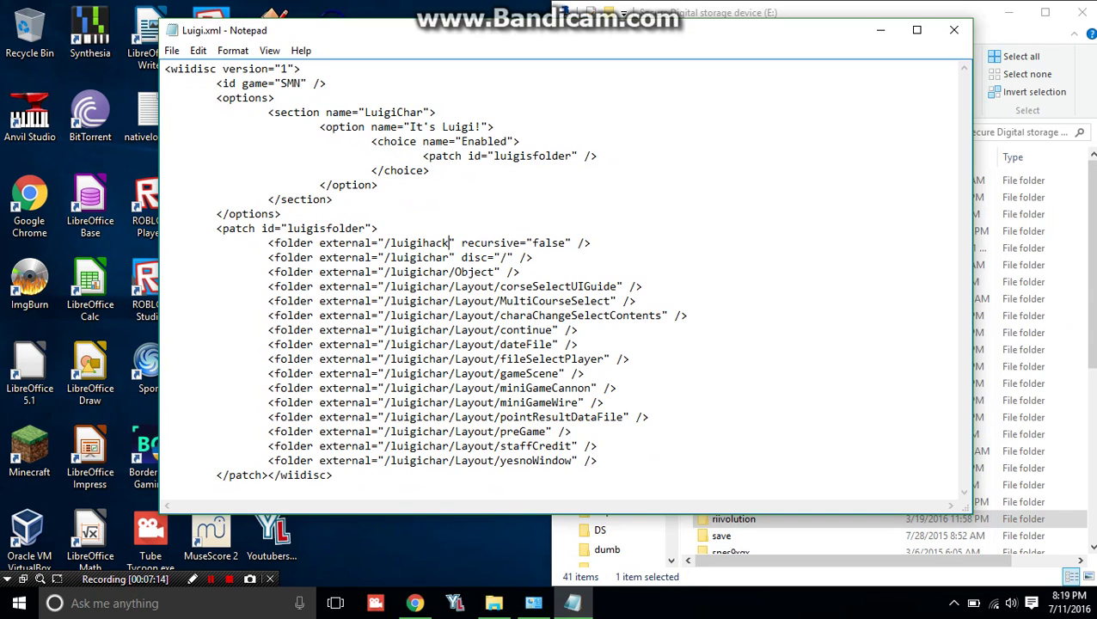
Copy the word hack and use it to change the disc="/" folder line's external path to /luigihack.
key(shift+Left)
key(shift+Left)
key(shift+Left)
key(shift+Left)
key(ctrl+c)
key(Right)
key(Down)
key(shift+Left)
key(shift+Left)
key(shift+Left)
key(shift+Left)
key(ctrl+v)
Try to replace char with the copied hack in the Object folder line's external path.
key(Down)
key(shift+Left)
key(shift+Left)
key(shift+Left)
key(ctrl+v)
Try to replace char with the copied hack in the Layout/MultiCourseSelect folder line's external path.
key(Down)
key(shift+Left)
key(shift+Left)
key(shift+Left)
key(shift+Left)
key(shift+Left)
key(Right)
key(Down)
key(shift+Left)
key(shift+Left)
key(shift+Left)
key(shift+Left)
key(shift+Left)
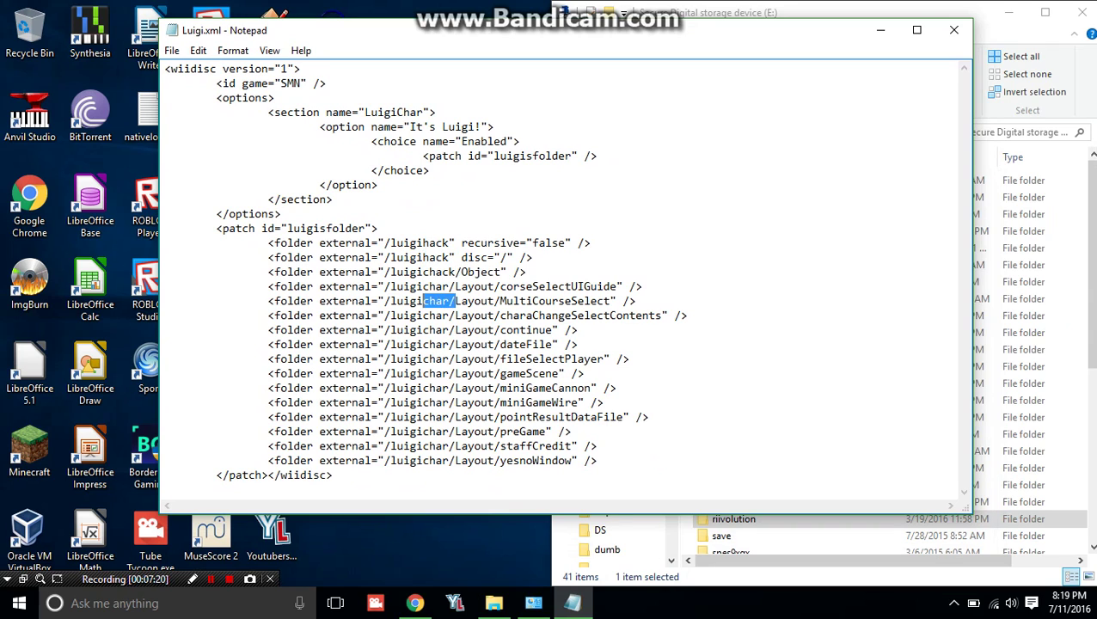
text(v)
key(ctrl+v)
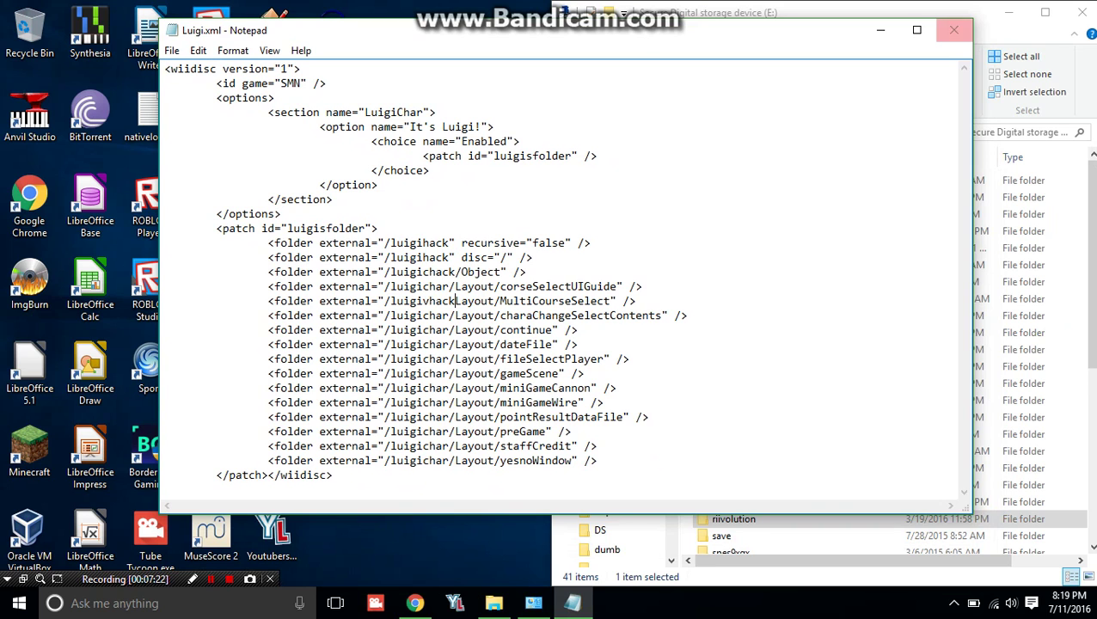
Close the edited Luigi.xml and discard its unsaved changes.
click(953, 30)
click(576, 310)
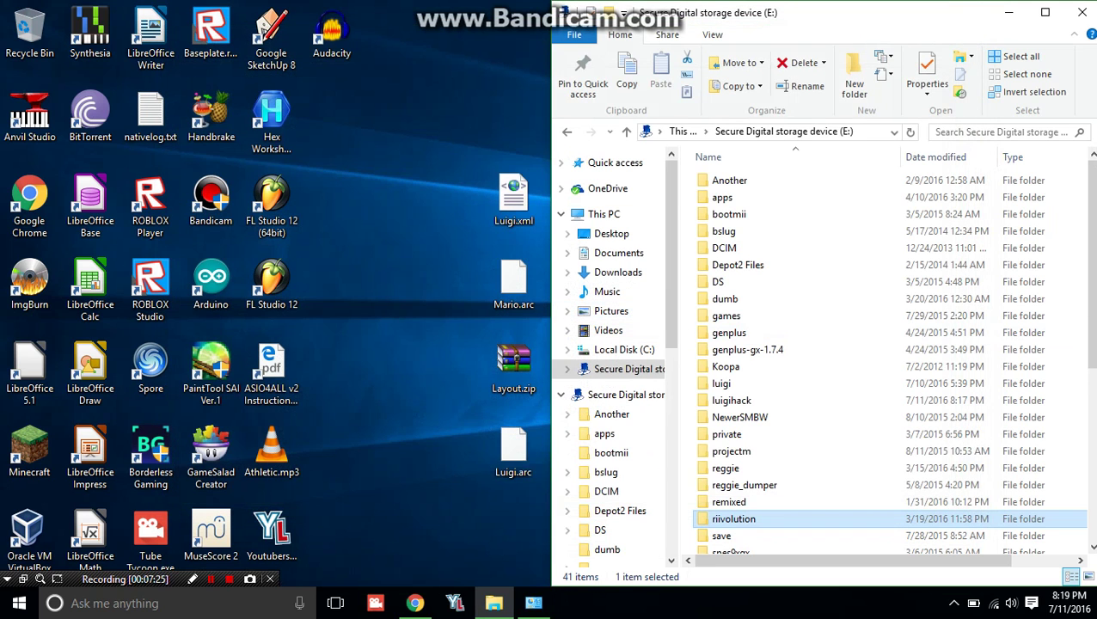
Open the riivolution folder's Luigi.xml in Notepad, copy its folder lines from Object through Layout/yesnoWindow, and close it.
double_click(733, 519)
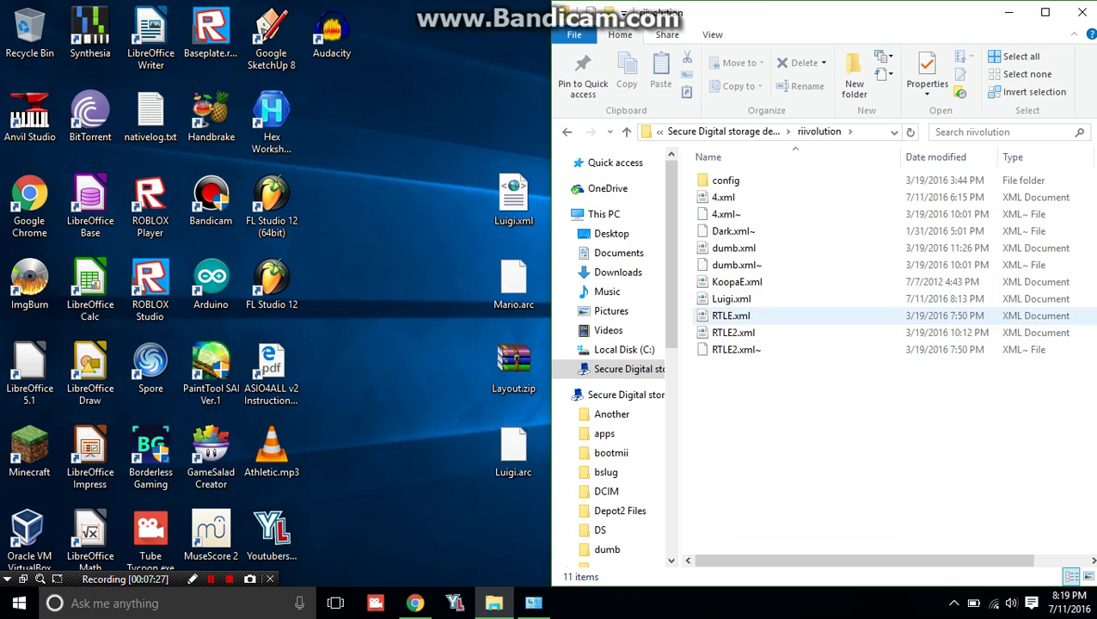
right_click(731, 299)
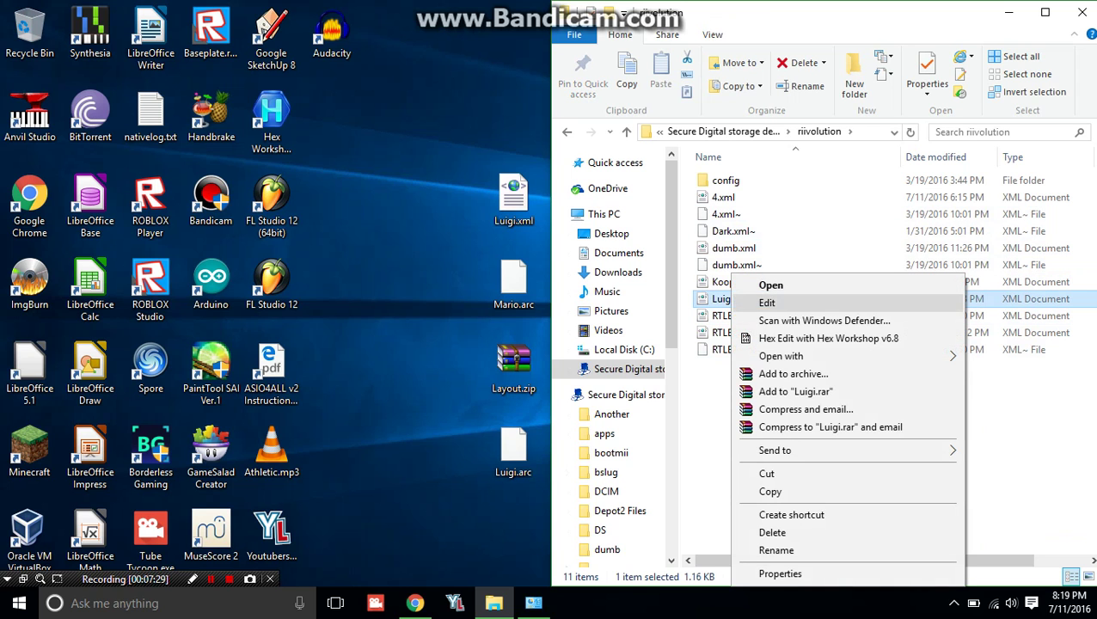
mouse_move(782, 355)
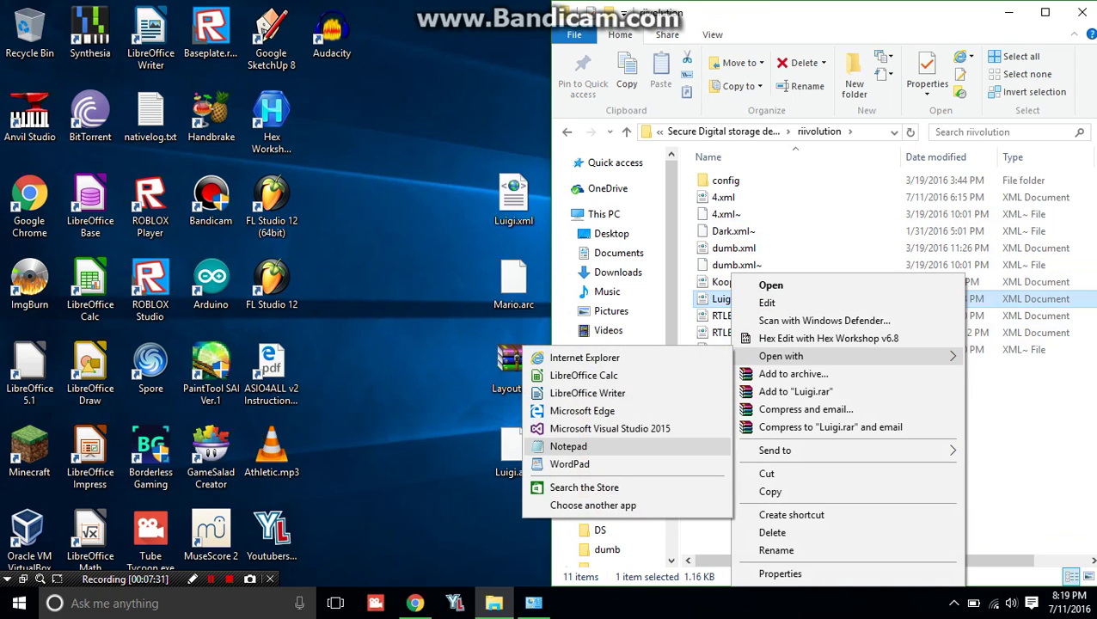
click(568, 446)
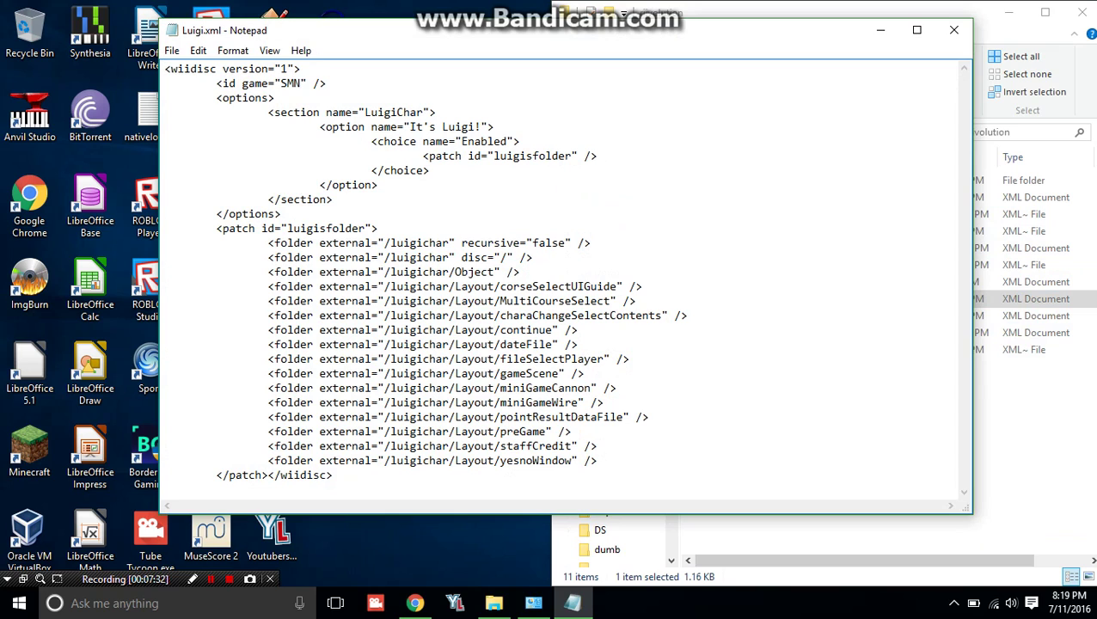
drag(597, 461, 268, 273)
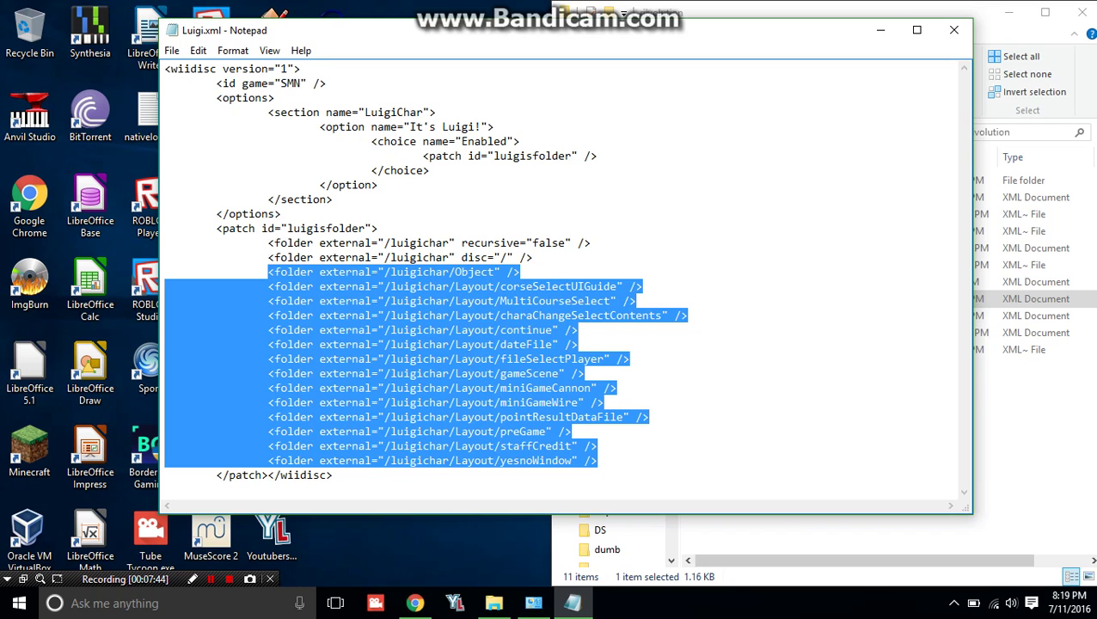
click(953, 29)
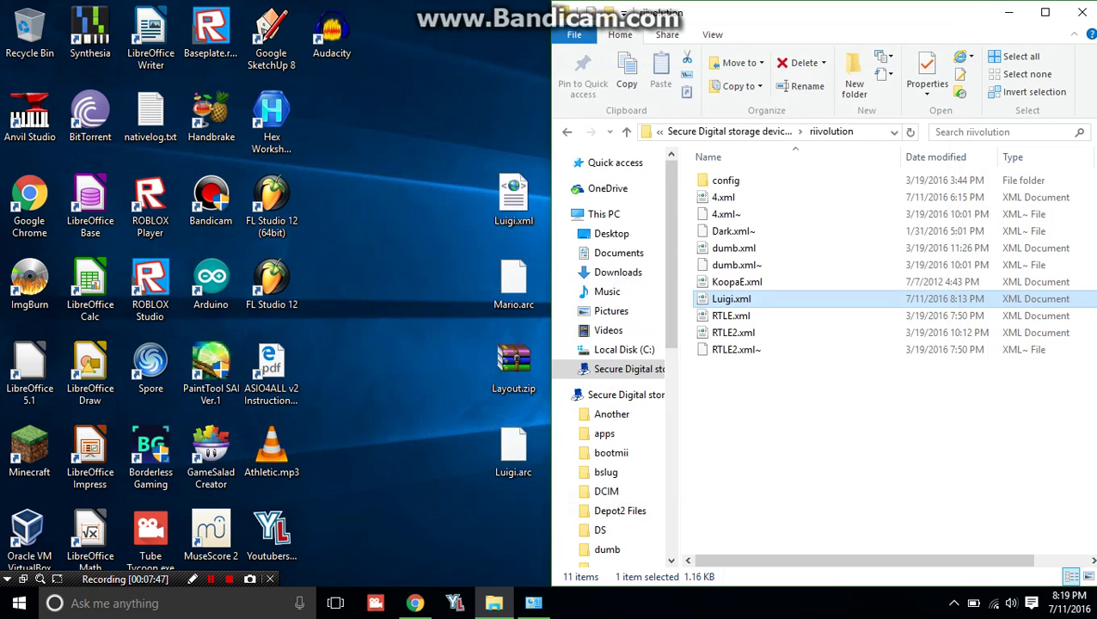
double_click(723, 197)
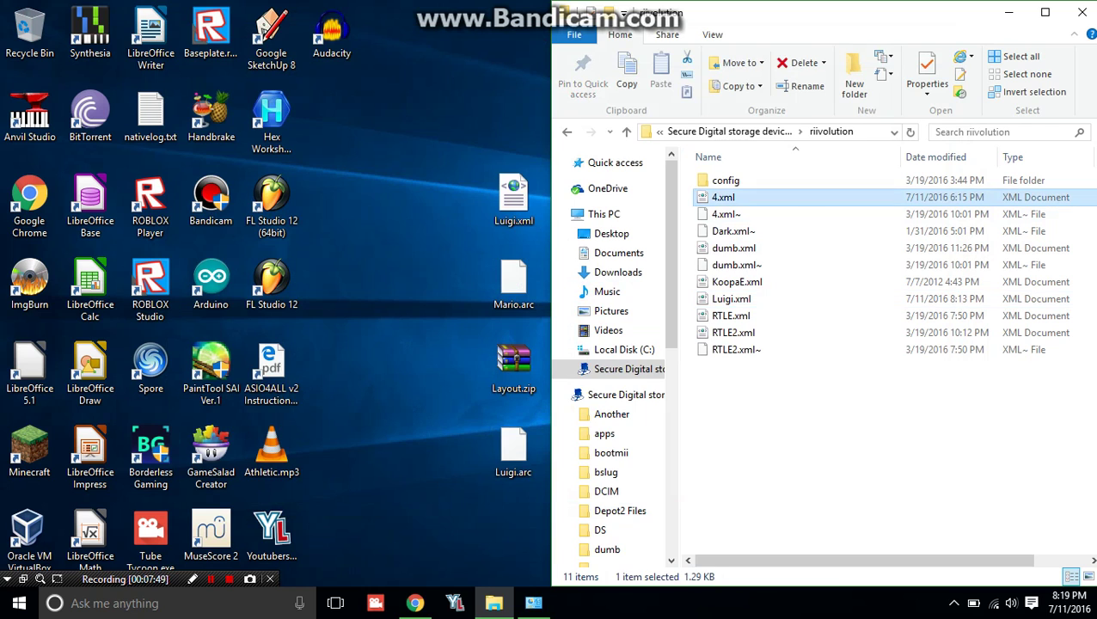
click(841, 333)
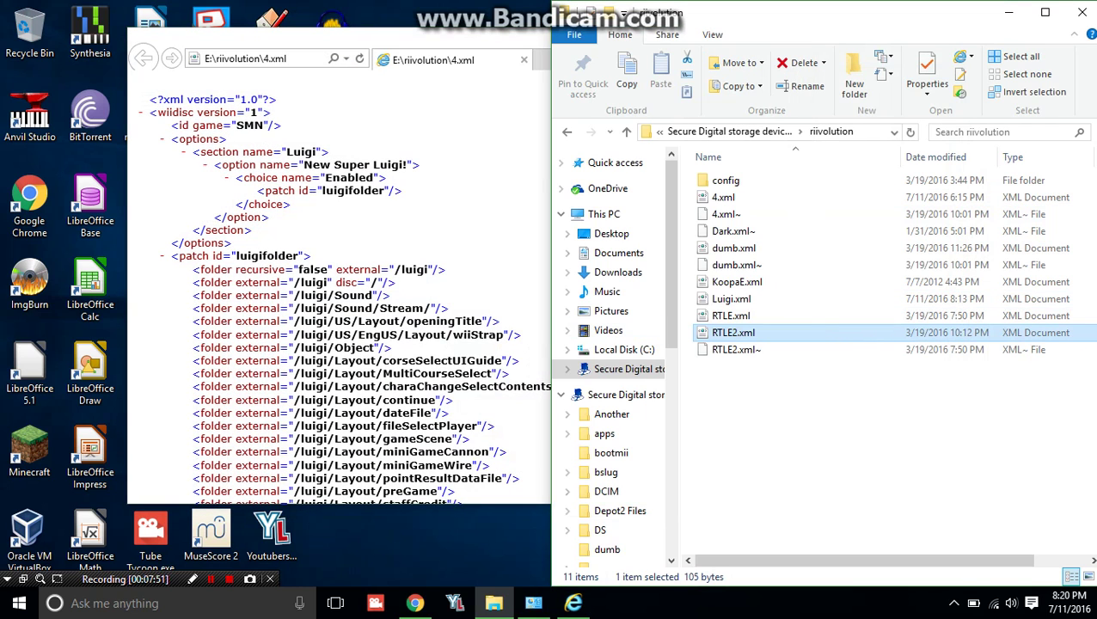
click(507, 312)
click(783, 39)
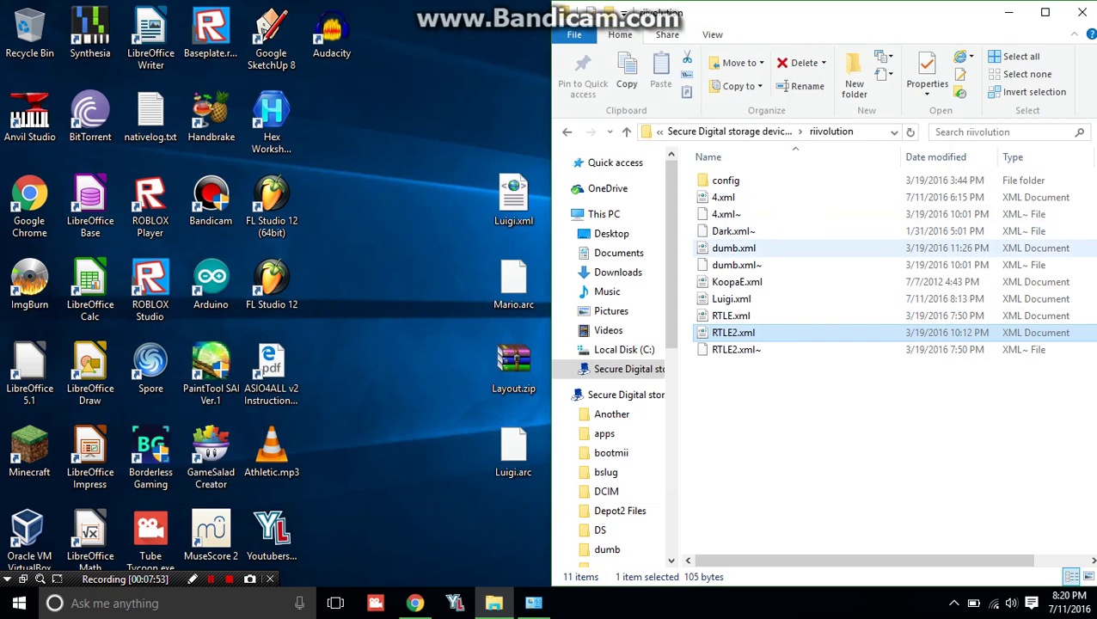
Open 4.xml in Notepad and paste the copied luigichar folder lines below its Layout/yesnoWindow line, separated by a blank line.
click(726, 214)
click(724, 198)
right_click(722, 196)
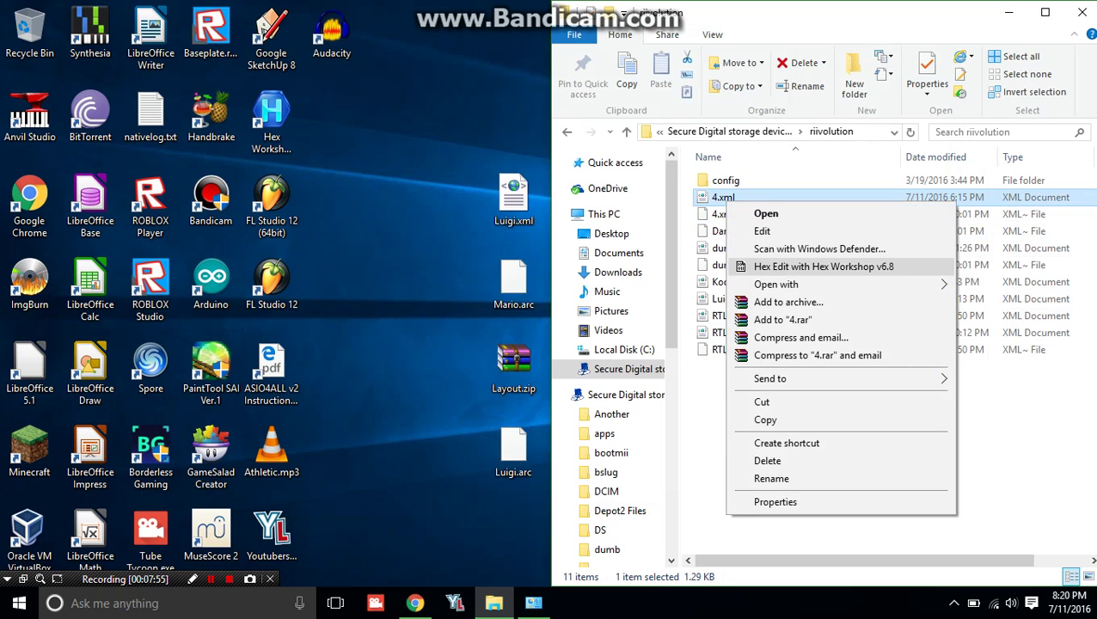
mouse_move(775, 284)
click(563, 373)
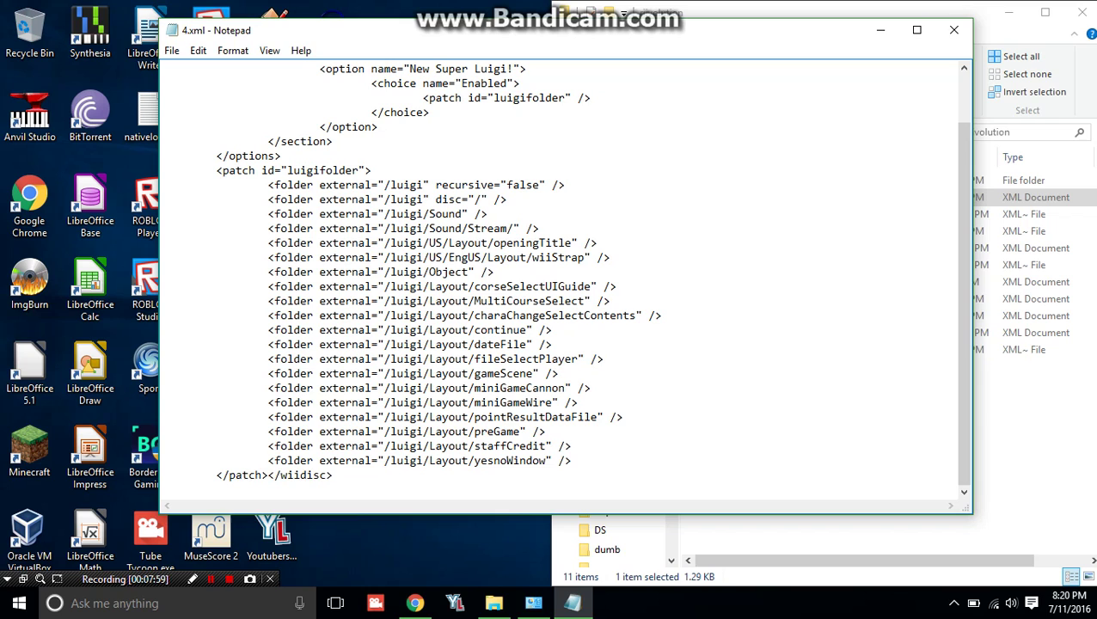
key(Return)
key(Return)
key(ctrl+v)
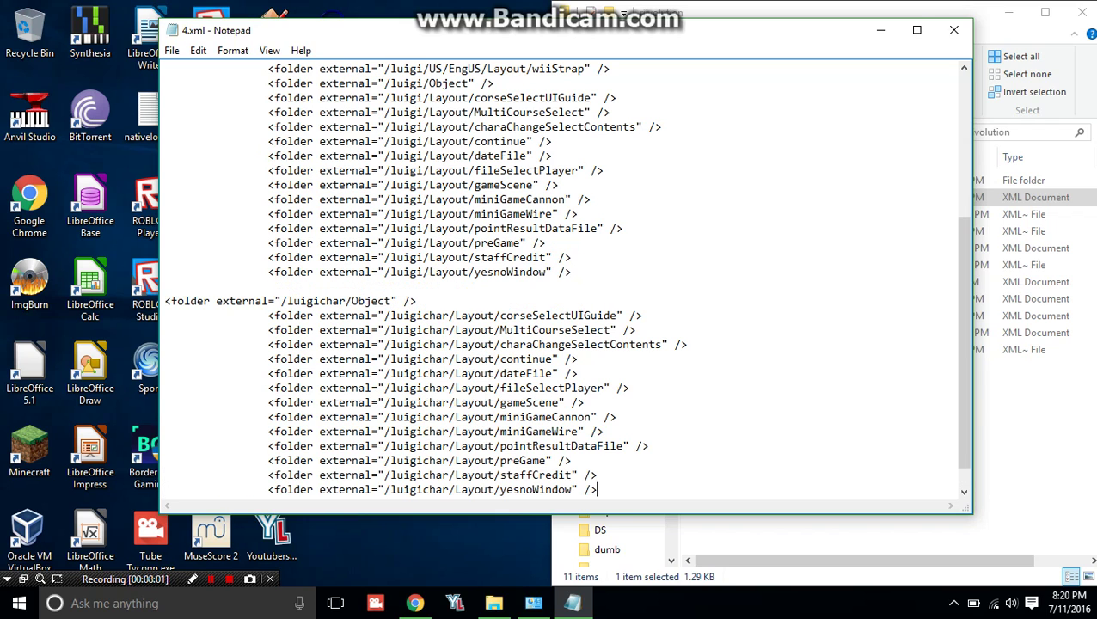
scroll(565, 279, down, 1)
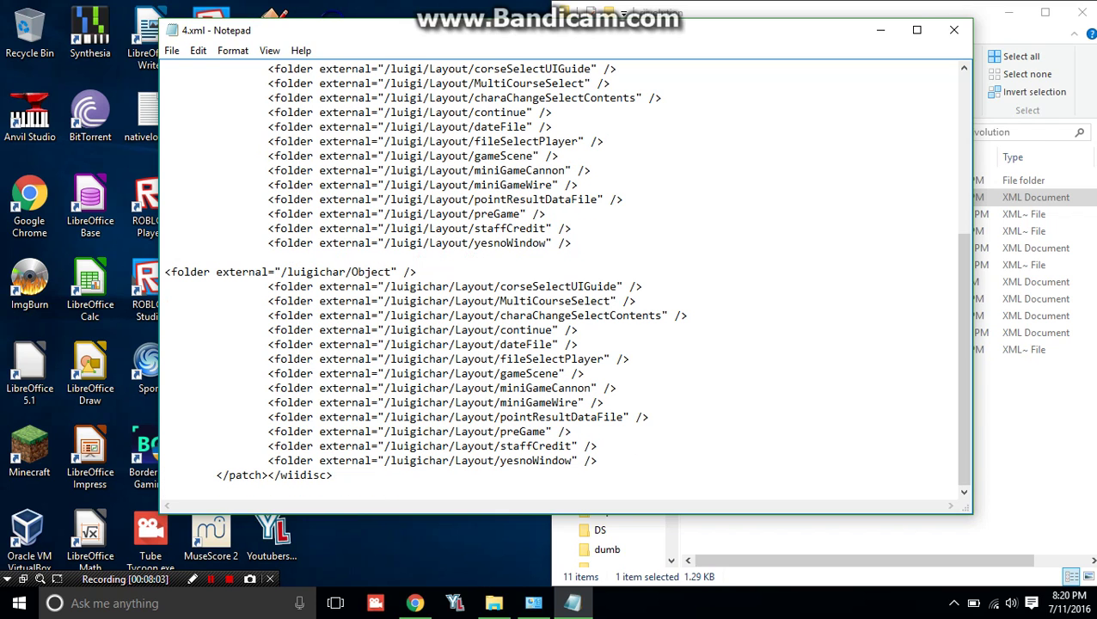
Close 4.xml without saving the pasted folder lines.
click(423, 315)
click(320, 271)
click(953, 30)
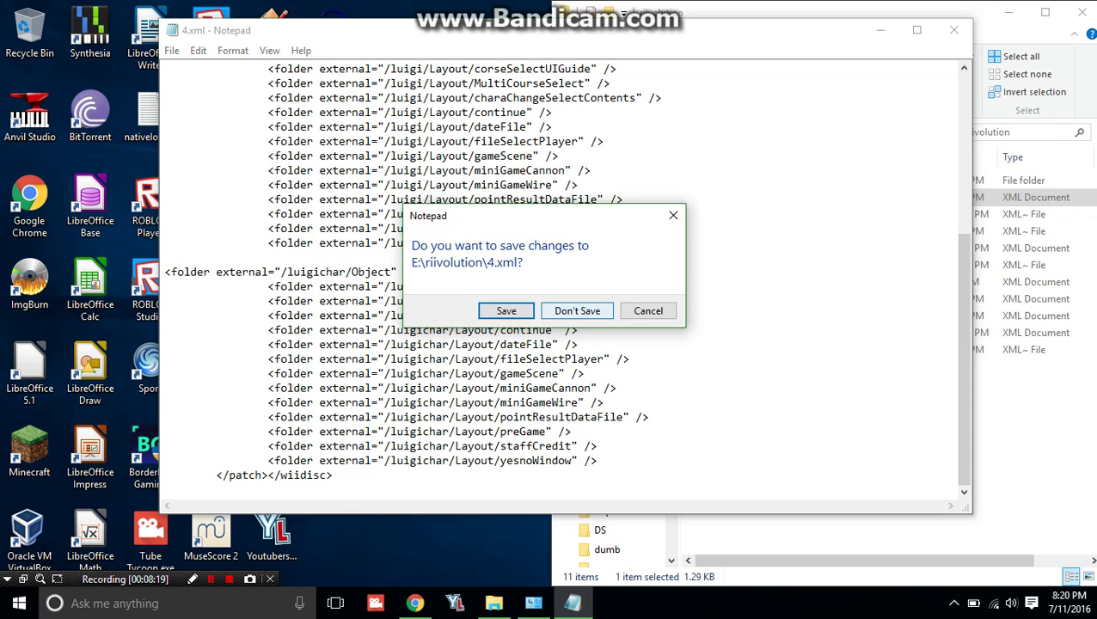
click(577, 311)
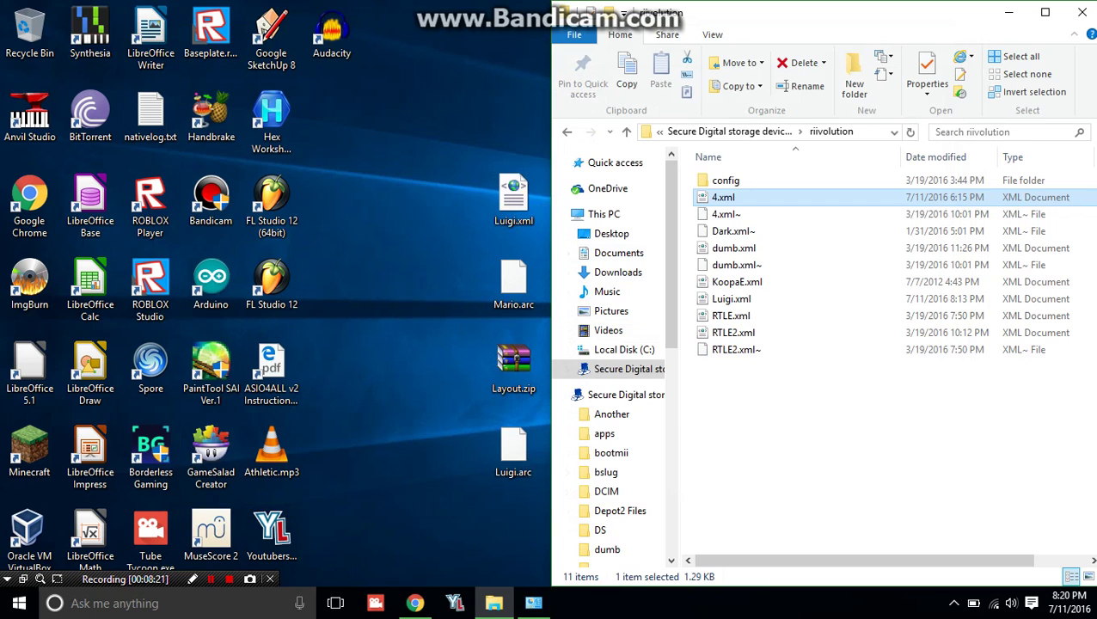
Return to the SD card's root and open the luigihack folder to examine its contents.
click(211, 580)
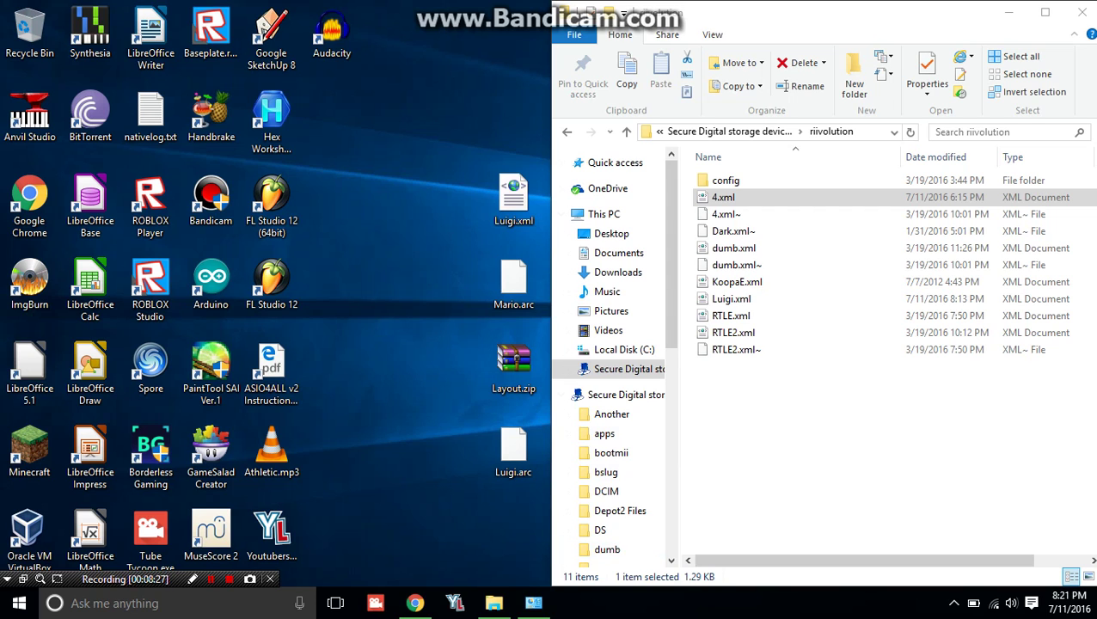
click(746, 132)
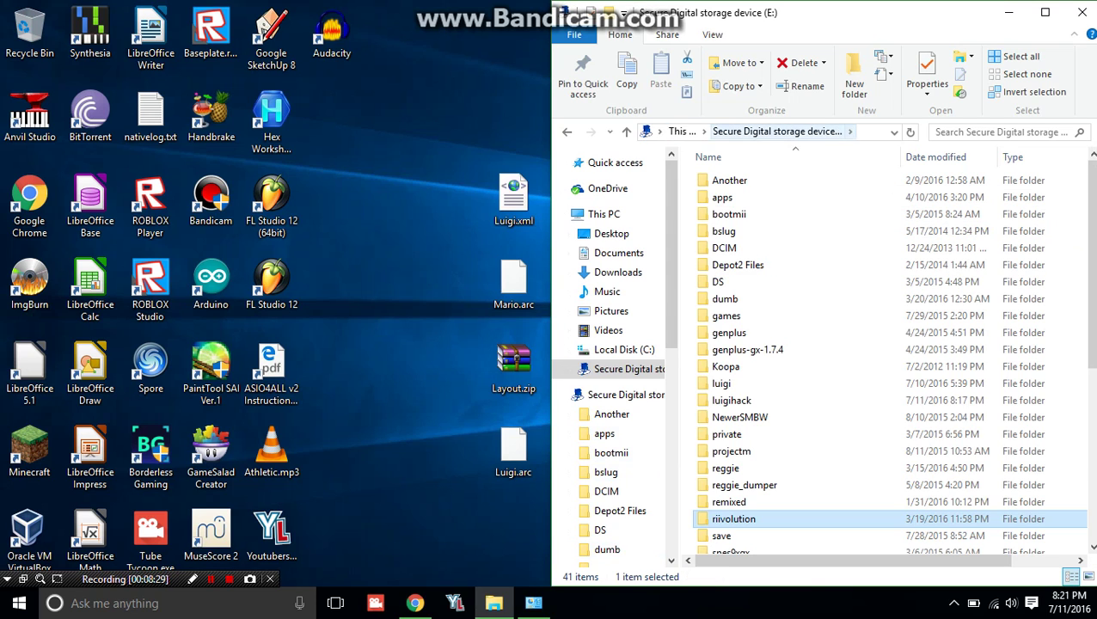
scroll(730, 430, down, 3)
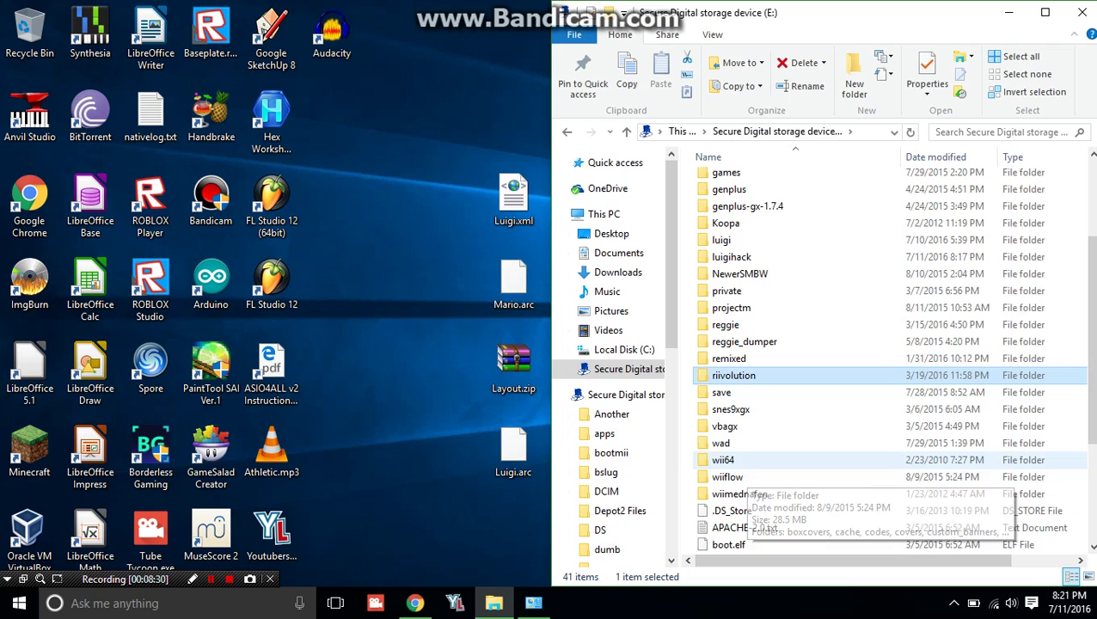
double_click(730, 256)
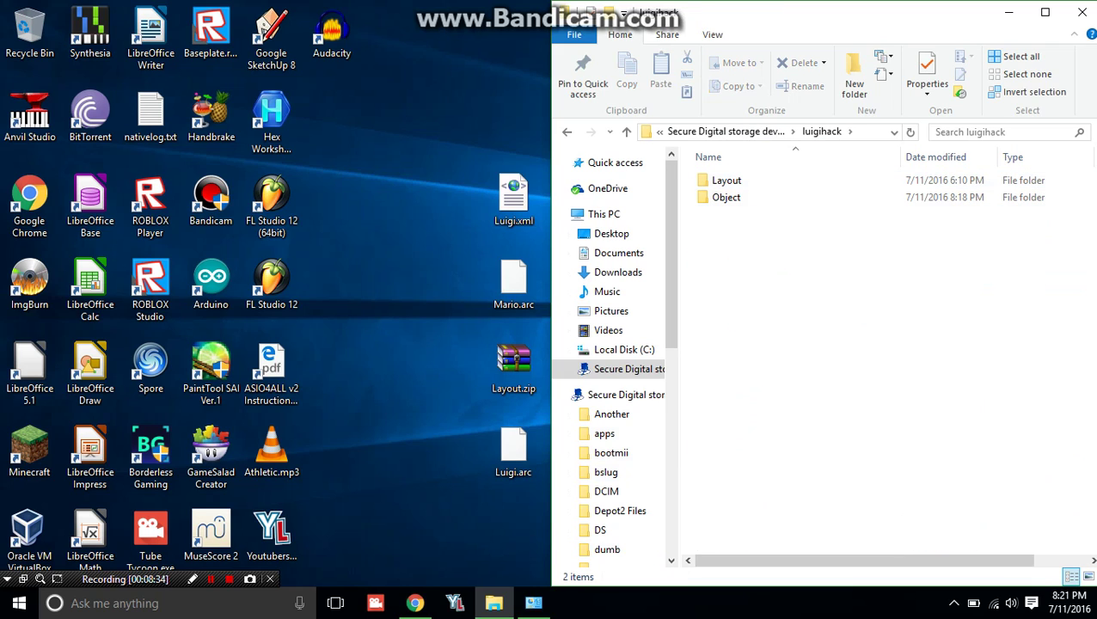
Open the SD card's luigi folder and examine its contents and its US subfolder.
click(741, 131)
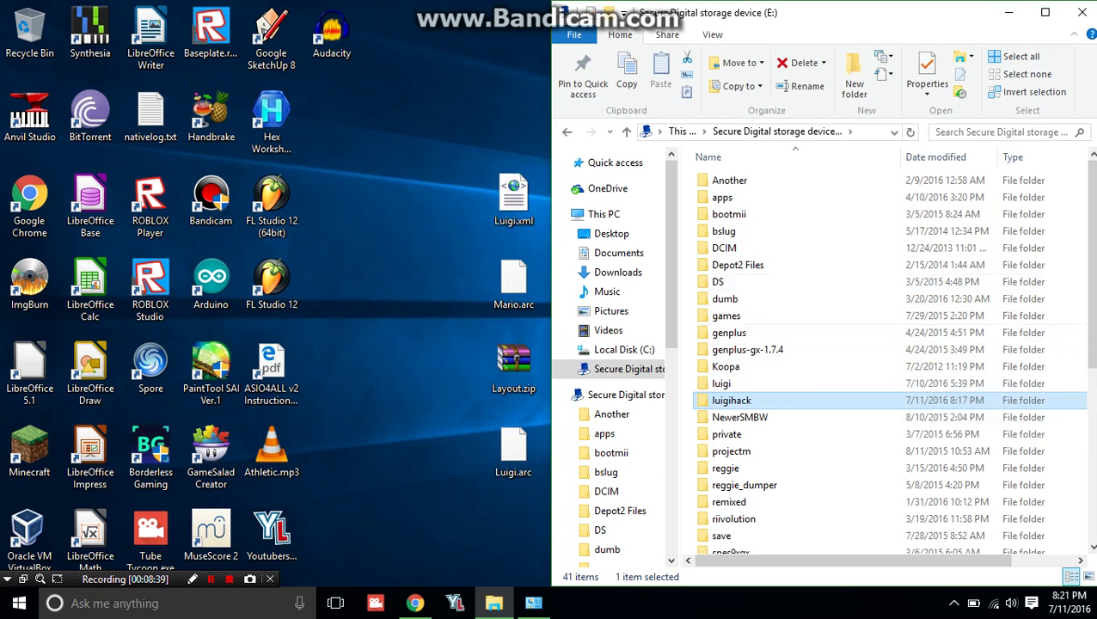
key(Up)
key(Return)
drag(705, 372, 793, 442)
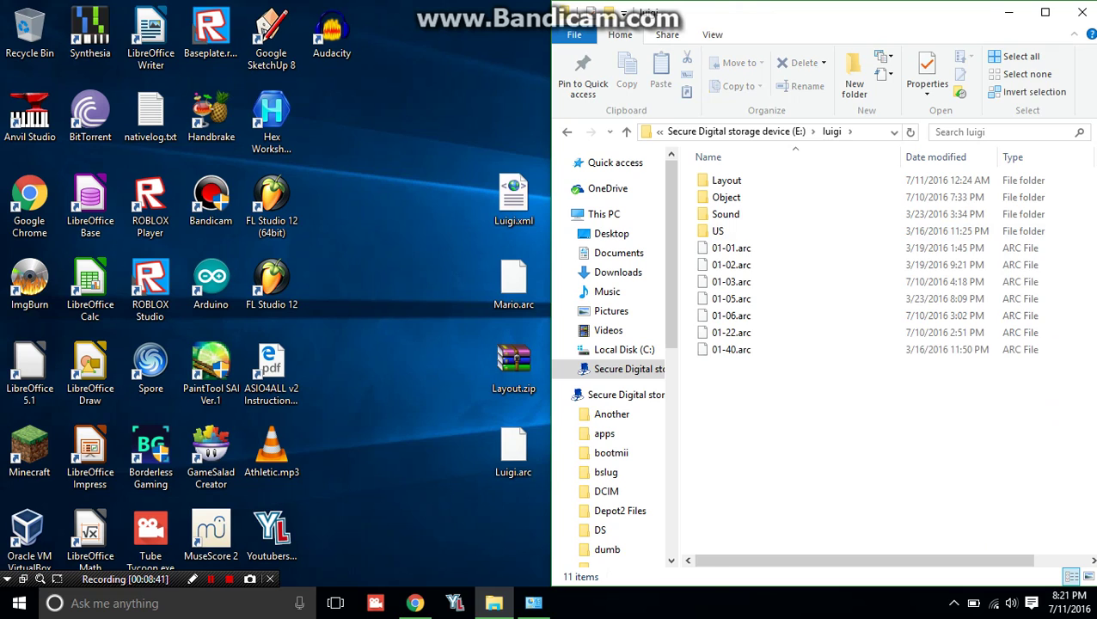
drag(754, 399, 758, 430)
double_click(717, 230)
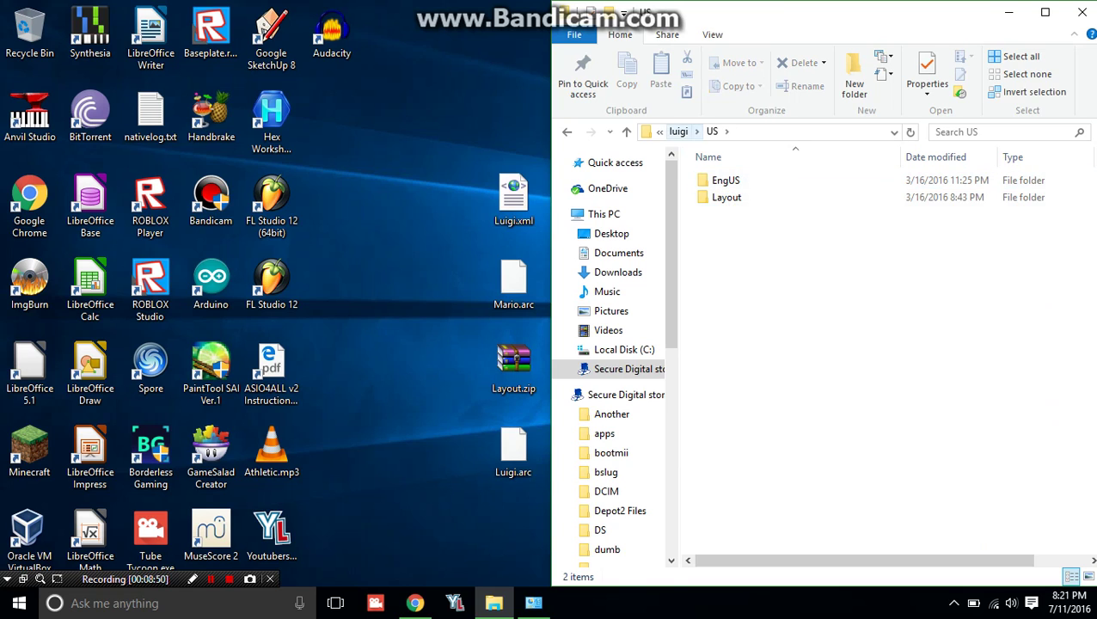
click(678, 131)
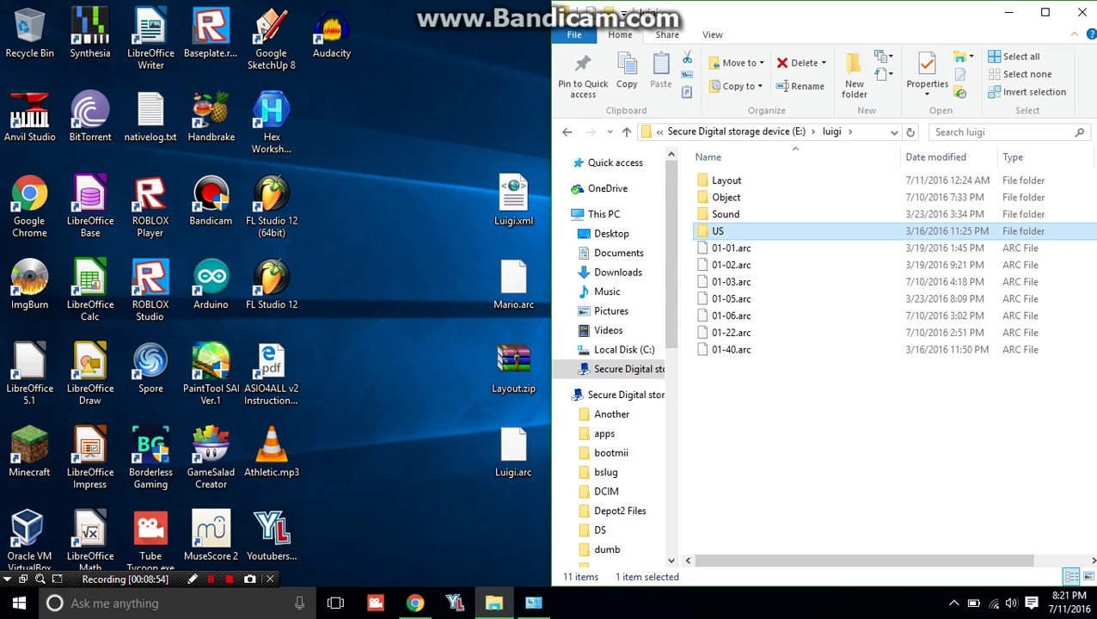
click(803, 421)
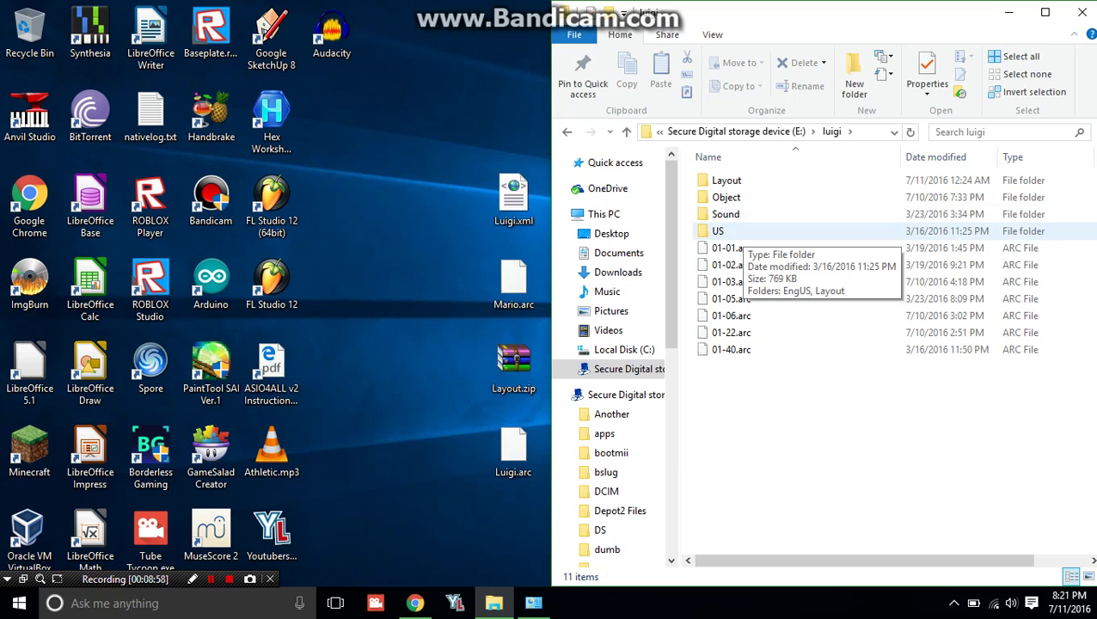
Examine the luigi folder's Sound subfolder, return to the luigi folder, and close the File Explorer window.
double_click(726, 214)
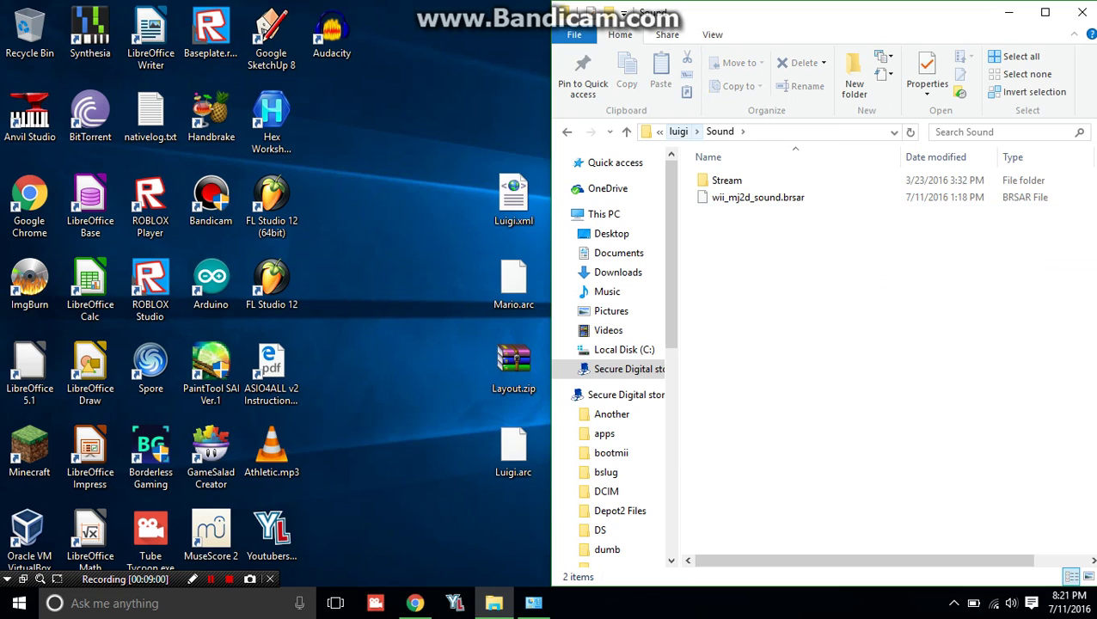
click(678, 131)
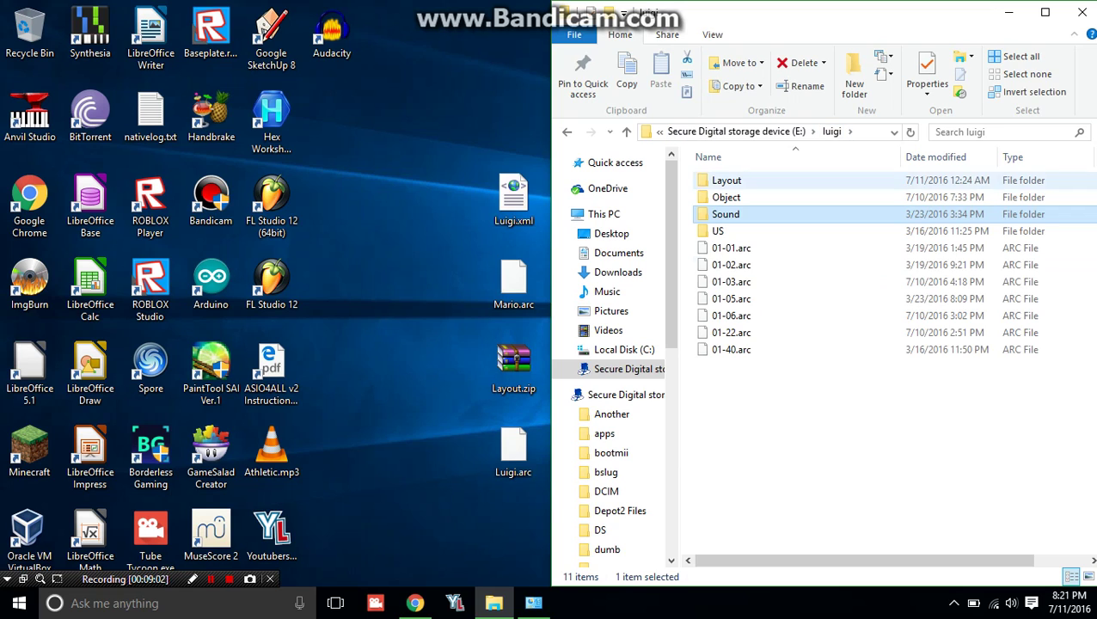
drag(796, 392, 908, 470)
drag(828, 469, 884, 446)
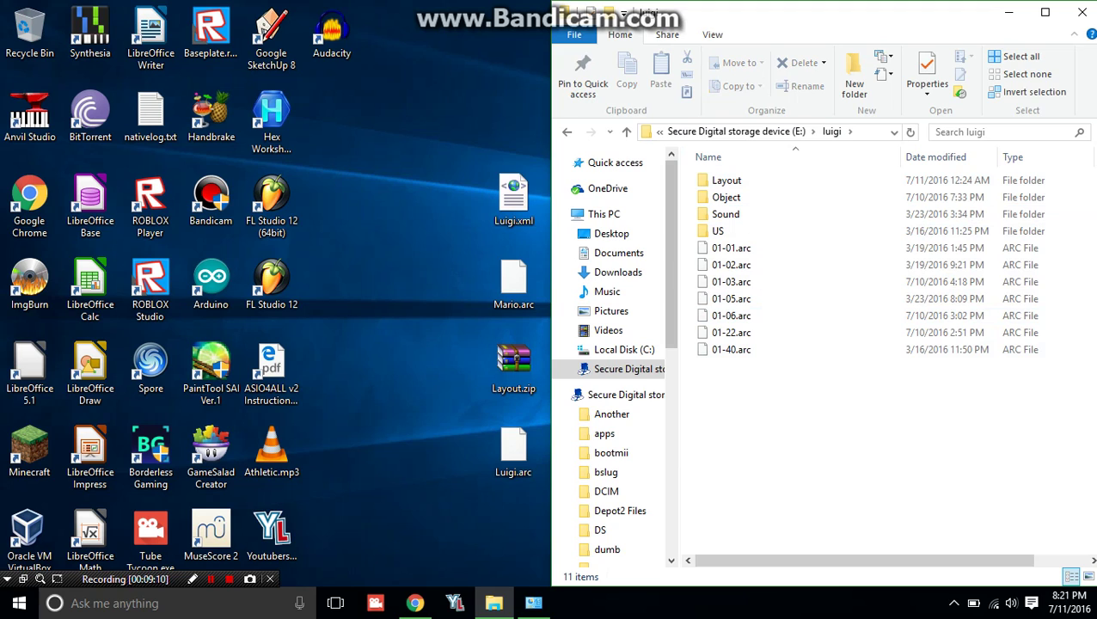
mouse_move(689, 177)
mouse_down()
mouse_move(716, 205)
mouse_move(681, 192)
mouse_up()
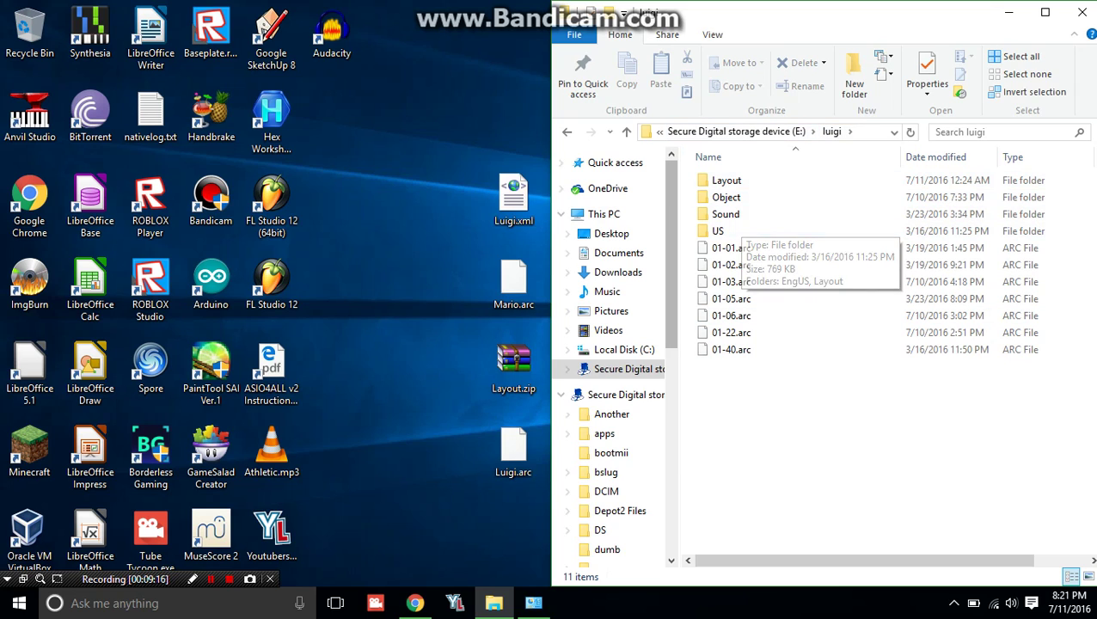
drag(691, 216, 684, 212)
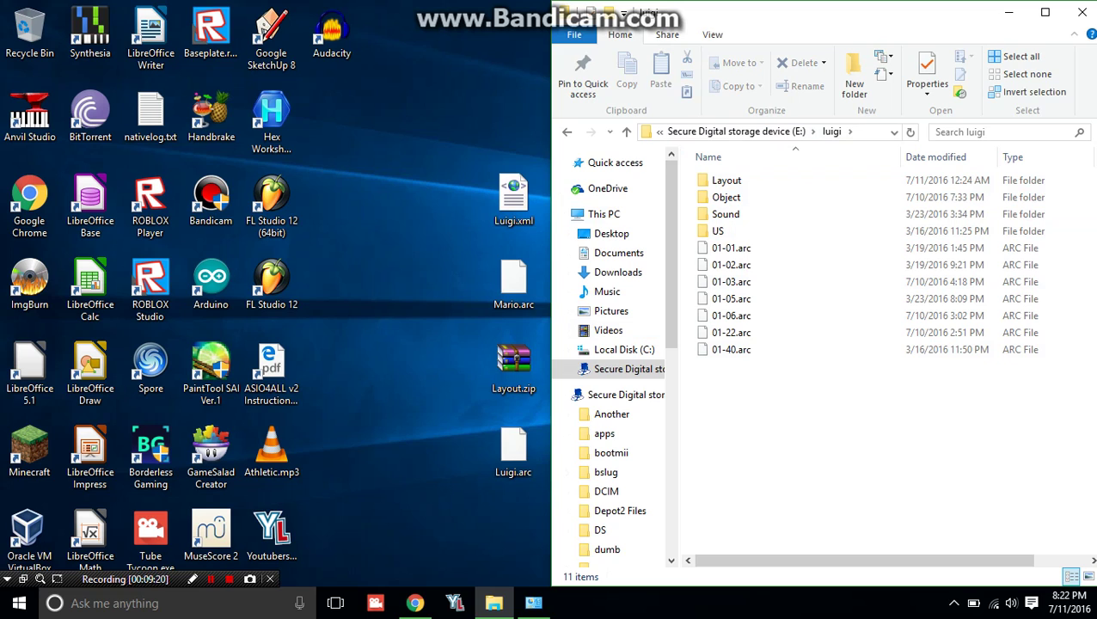
click(1082, 12)
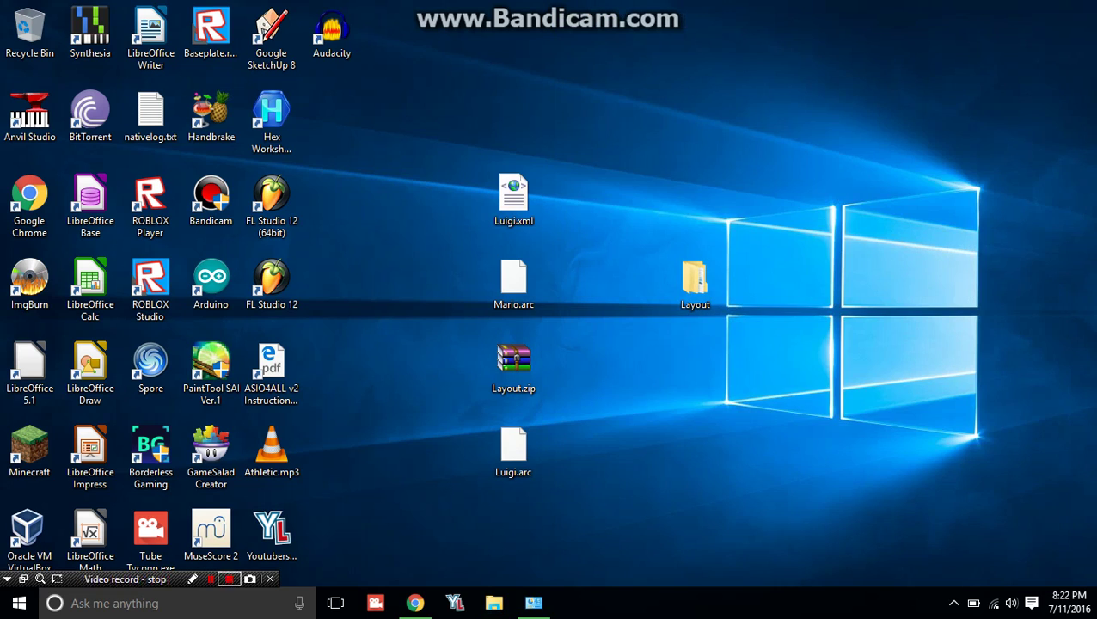